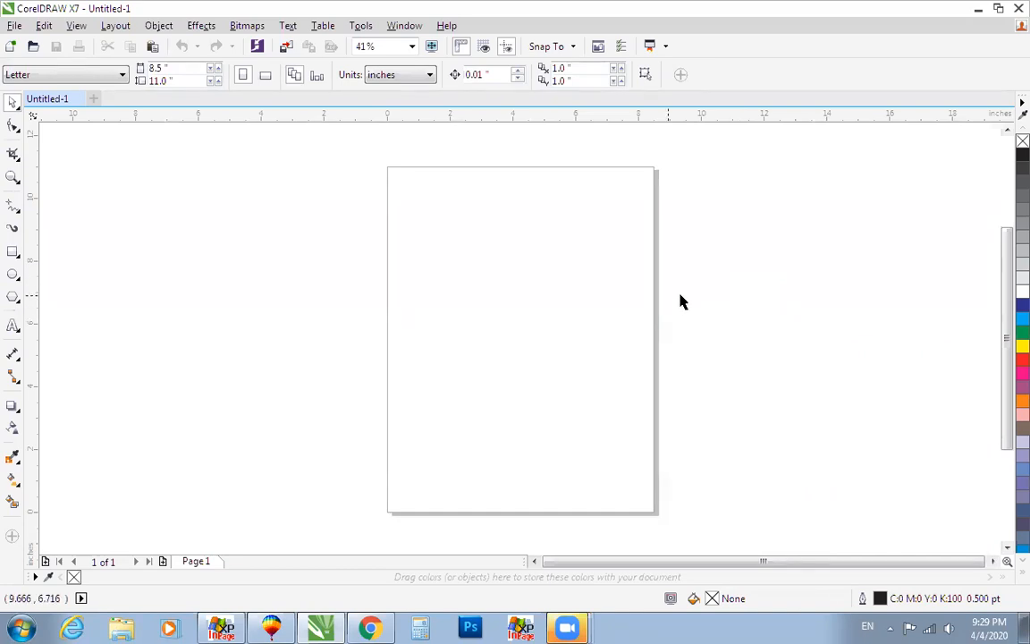
Draw a rectangle about 5.76 by 3.35 inches in the middle of the page
left_click(12, 251)
left_click_drag(429, 268, 611, 373)
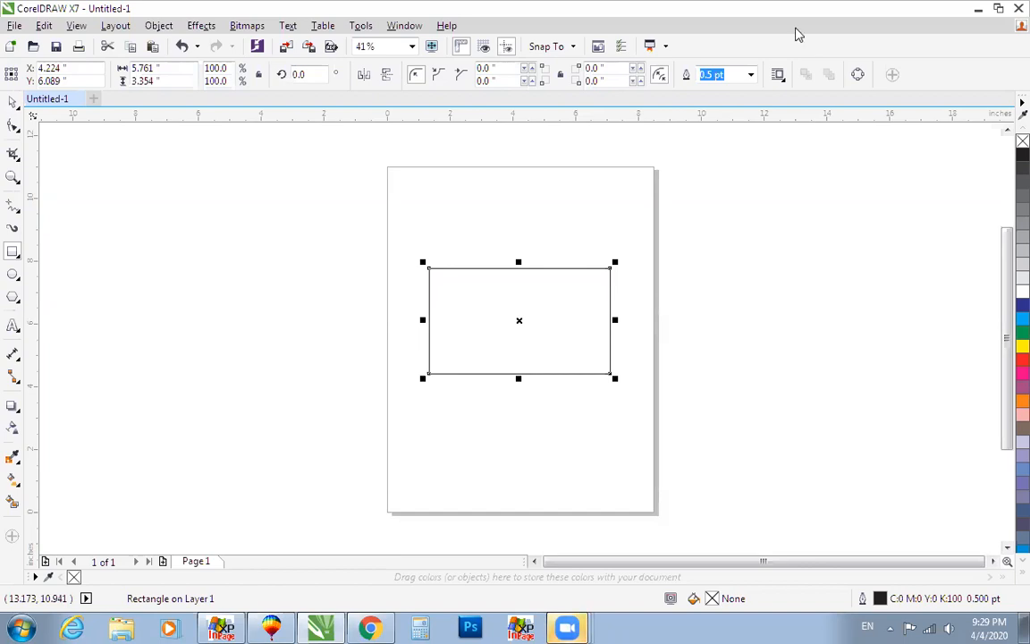
Switch to the file explorer and open the Visting Card folder inside A Work 3 on drive D
left_click(978, 10)
left_click(25, 38)
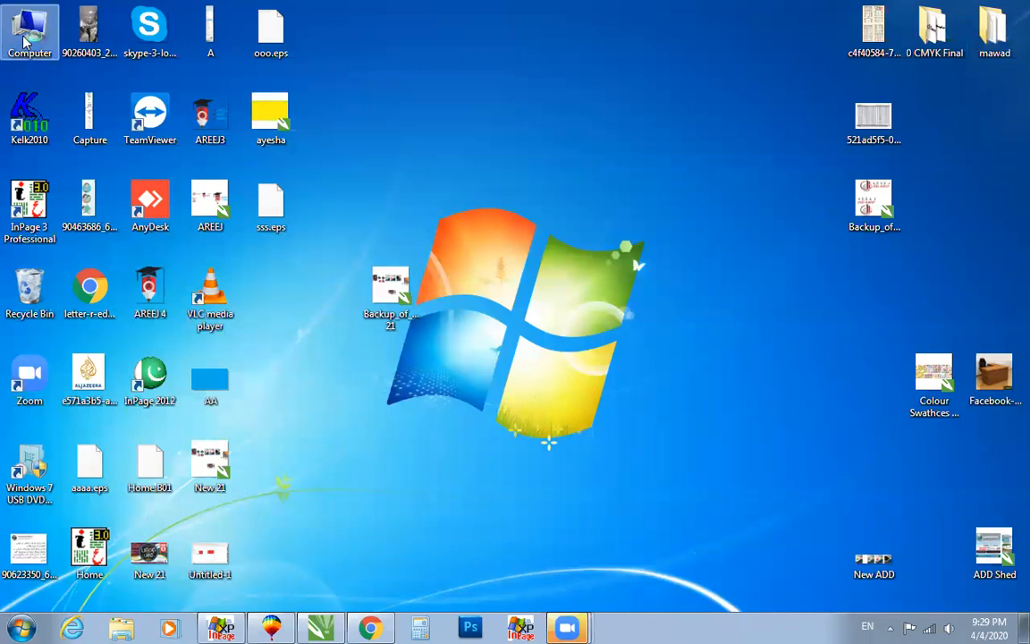
double_click(25, 38)
double_click(451, 131)
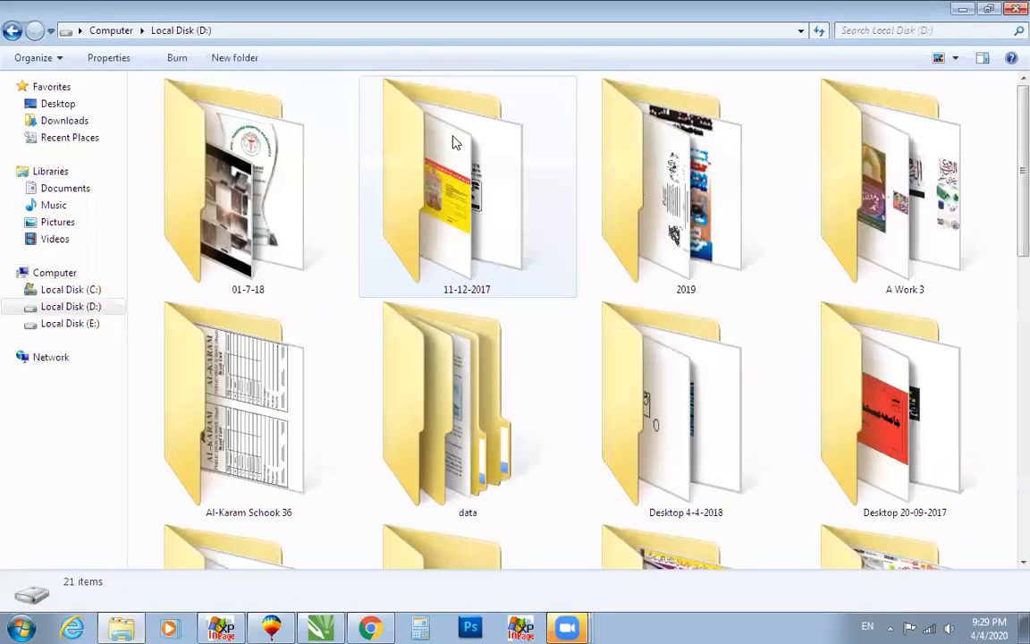
double_click(849, 218)
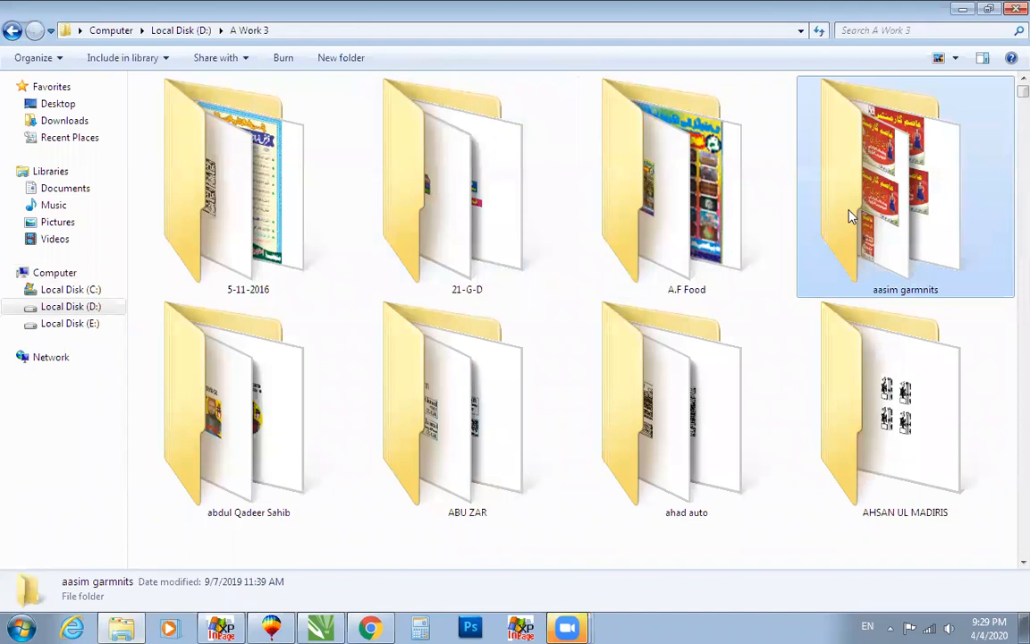
left_click(845, 217)
scroll(830, 218, "down", 10)
left_click(830, 218)
double_click(831, 216)
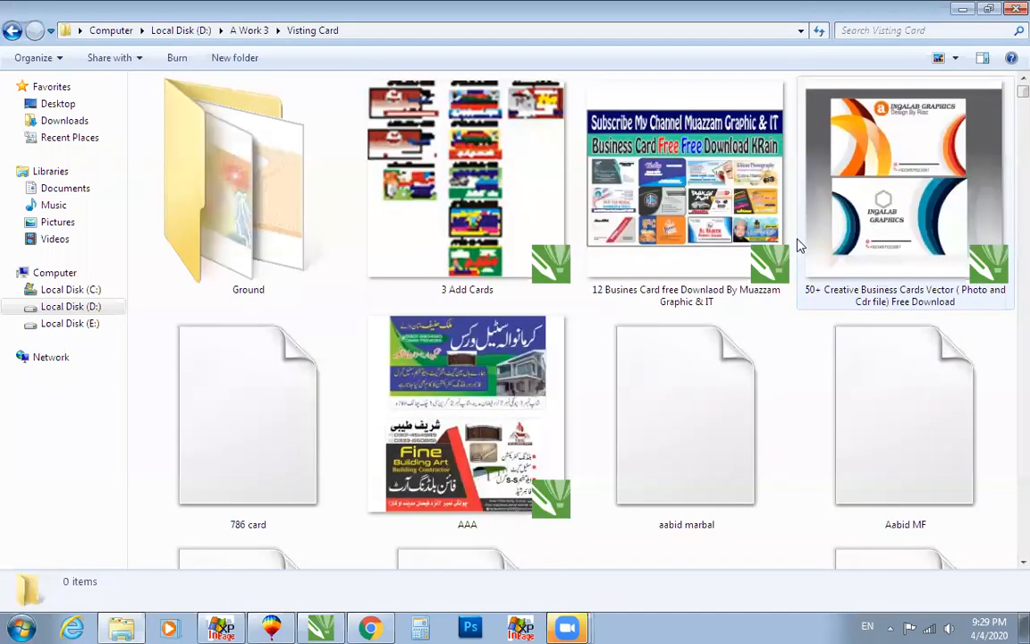
Look through the business card thumbnails in the Visting Card folder to examine existing card layouts
left_click(451, 171)
scroll(480, 386, "down", 6)
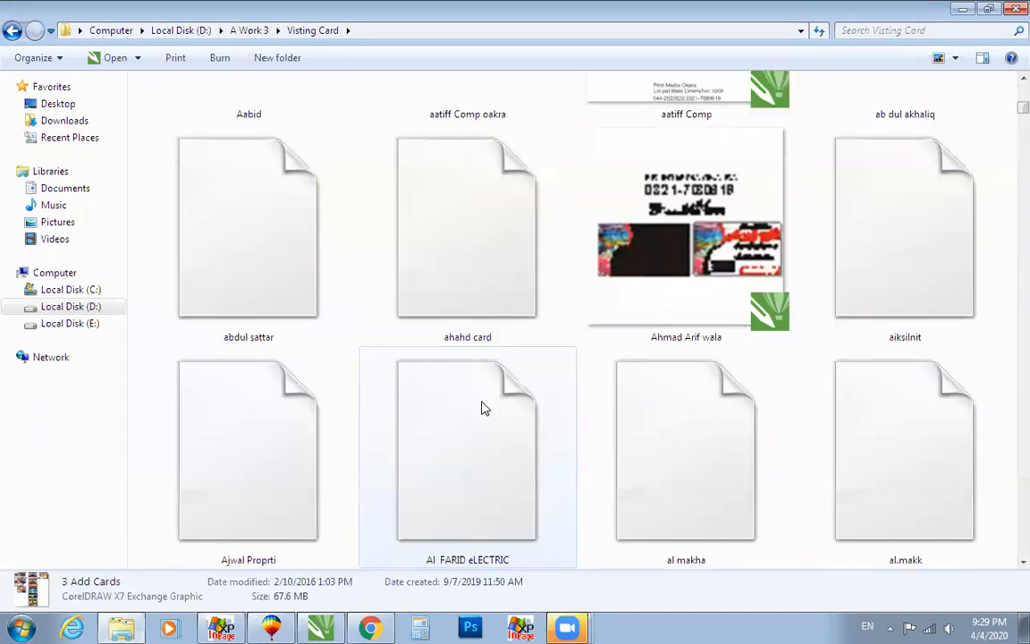
scroll(481, 407, "down", 2)
scroll(479, 413, "down", 2)
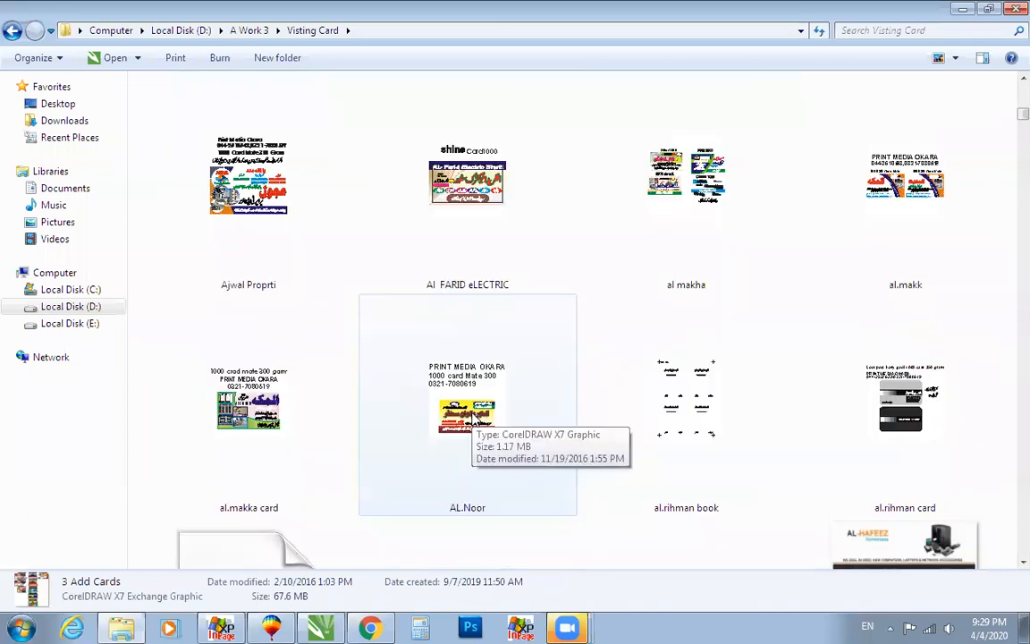
scroll(474, 419, "down", 2)
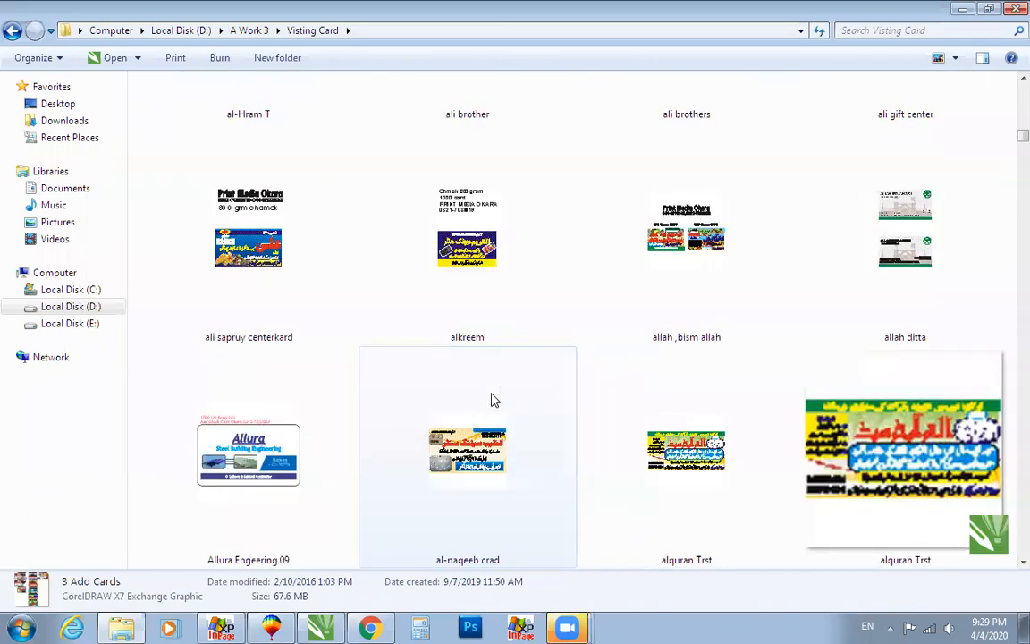
scroll(492, 404, "down", 1)
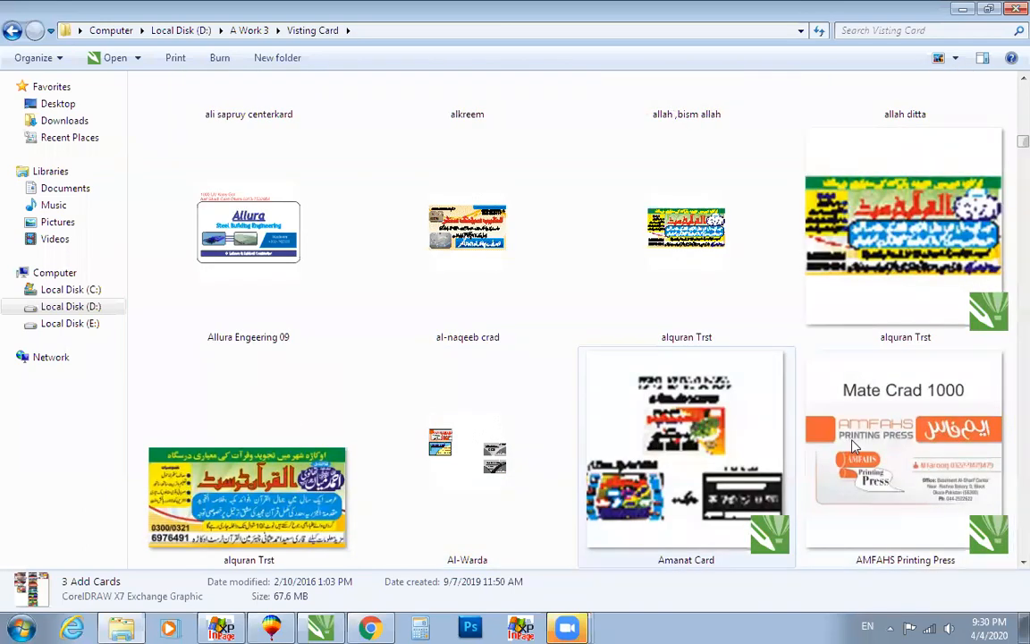
scroll(514, 429, "down", 1)
scroll(375, 425, "down", 3)
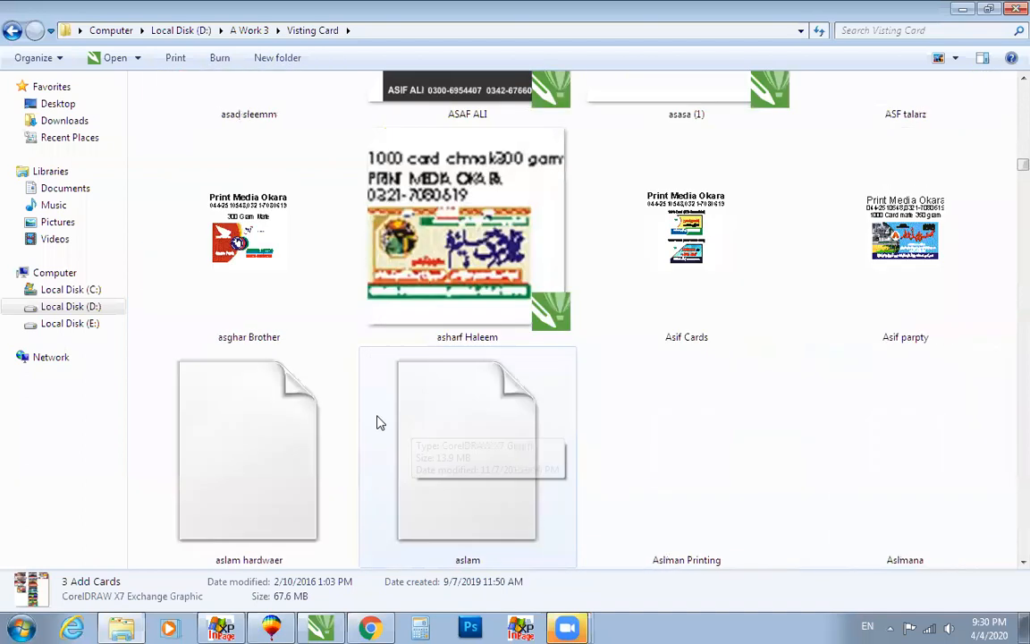
scroll(379, 422, "down", 4)
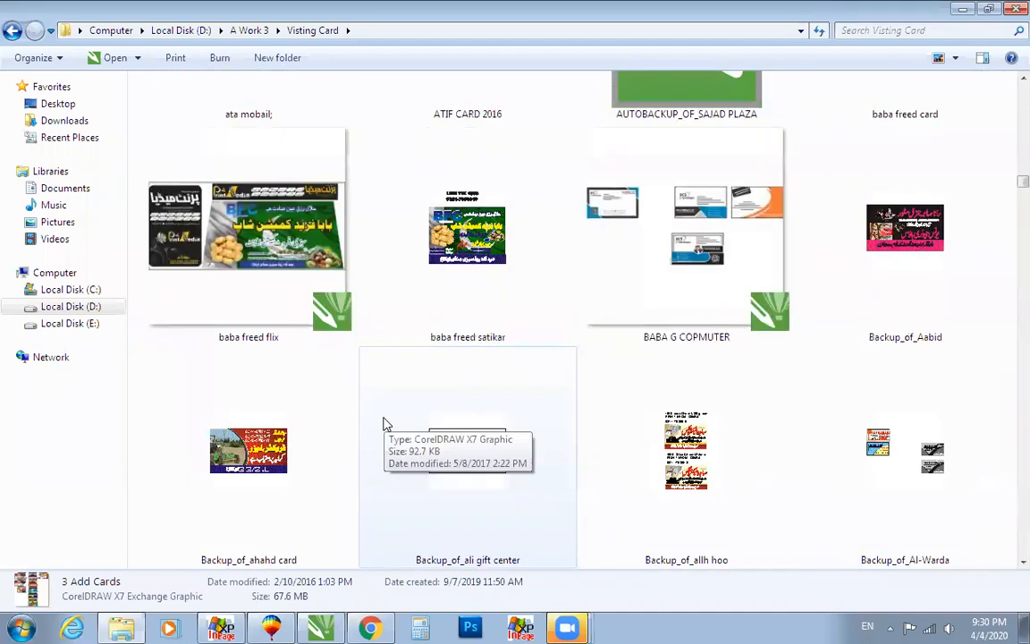
scroll(385, 424, "down", 2)
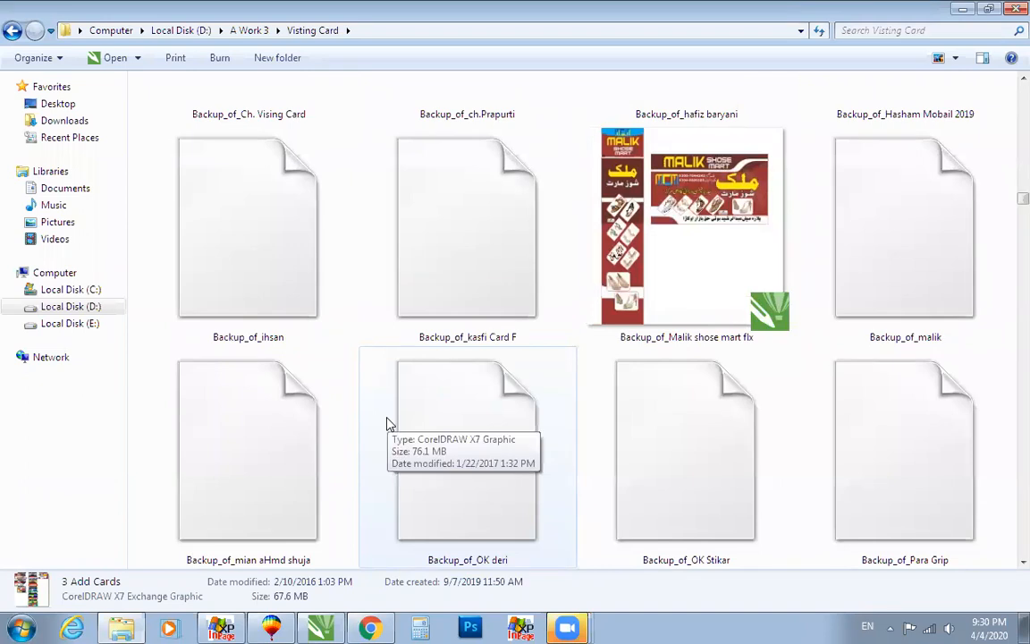
scroll(399, 422, "down", 1)
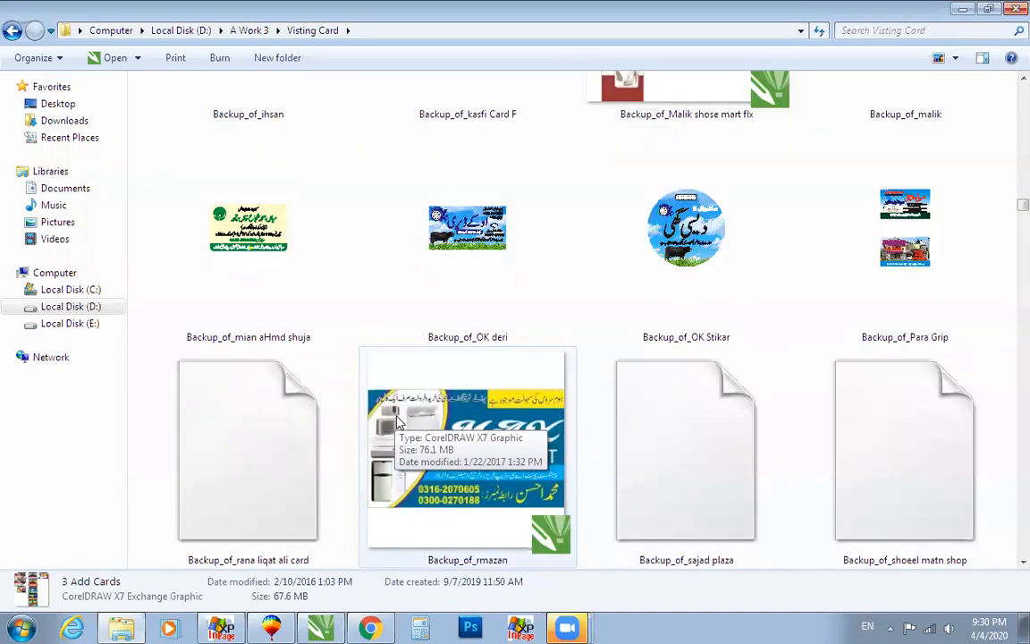
scroll(400, 422, "down", 1)
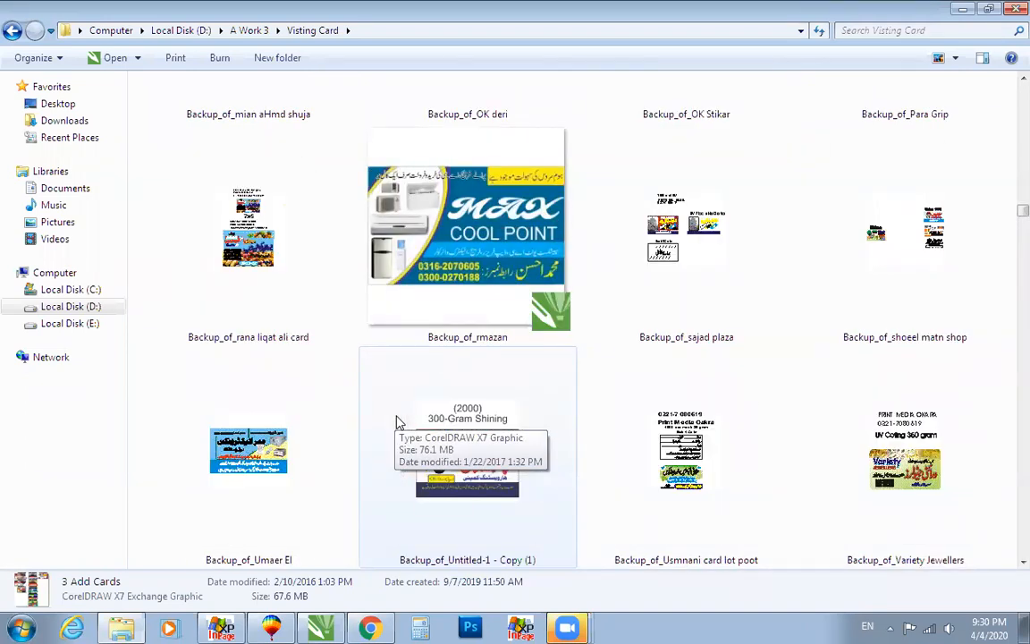
scroll(400, 422, "down", 2)
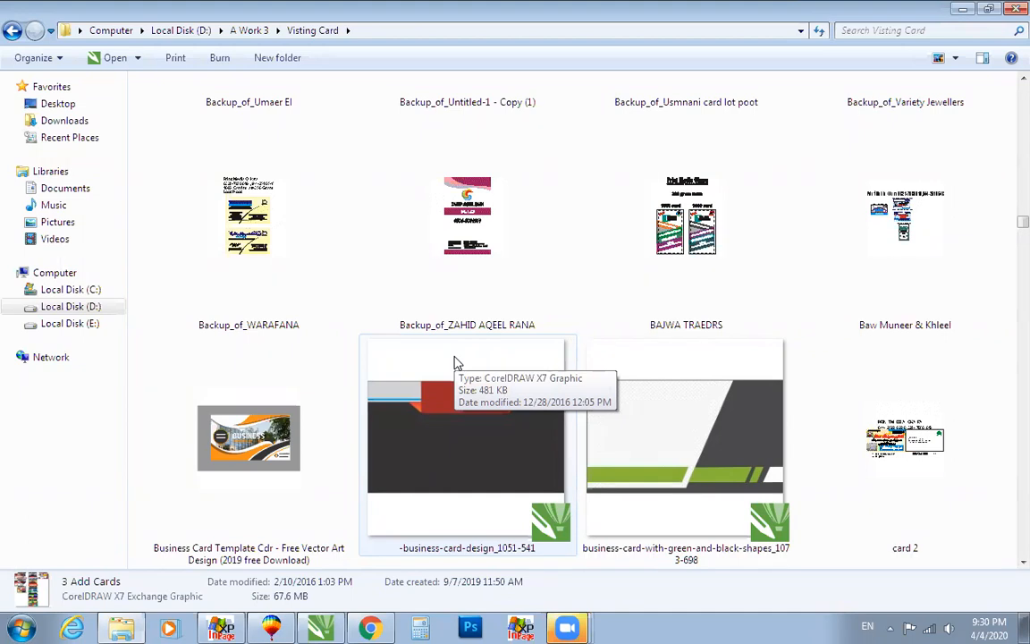
scroll(447, 409, "down", 2)
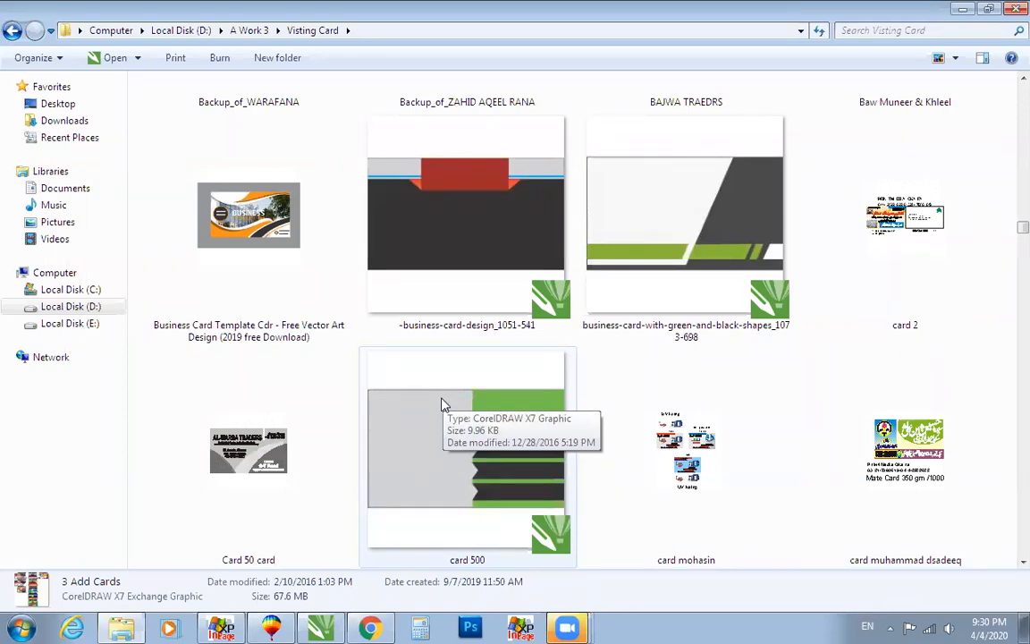
Switch back to CorelDRAW and resize the rectangle to 3.5 inches wide and 2 inches high
left_click(324, 629)
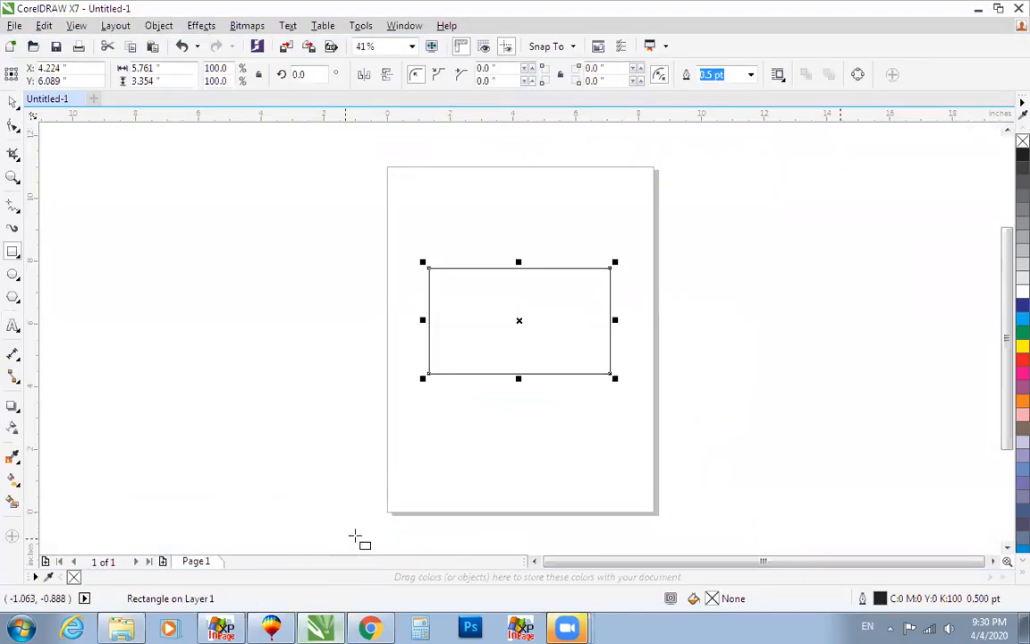
key("space")
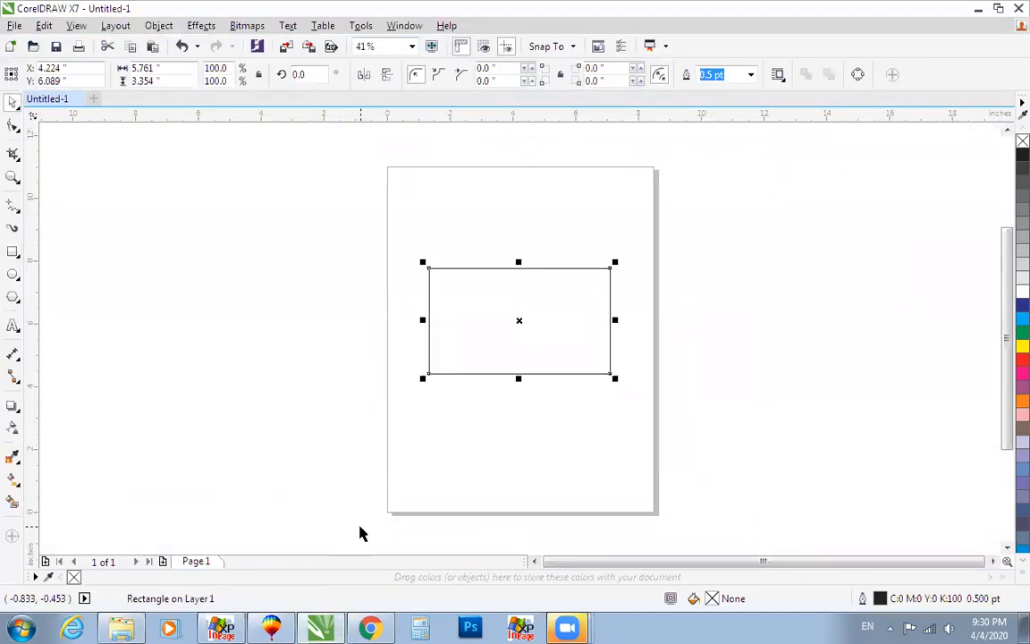
key("shift+F2")
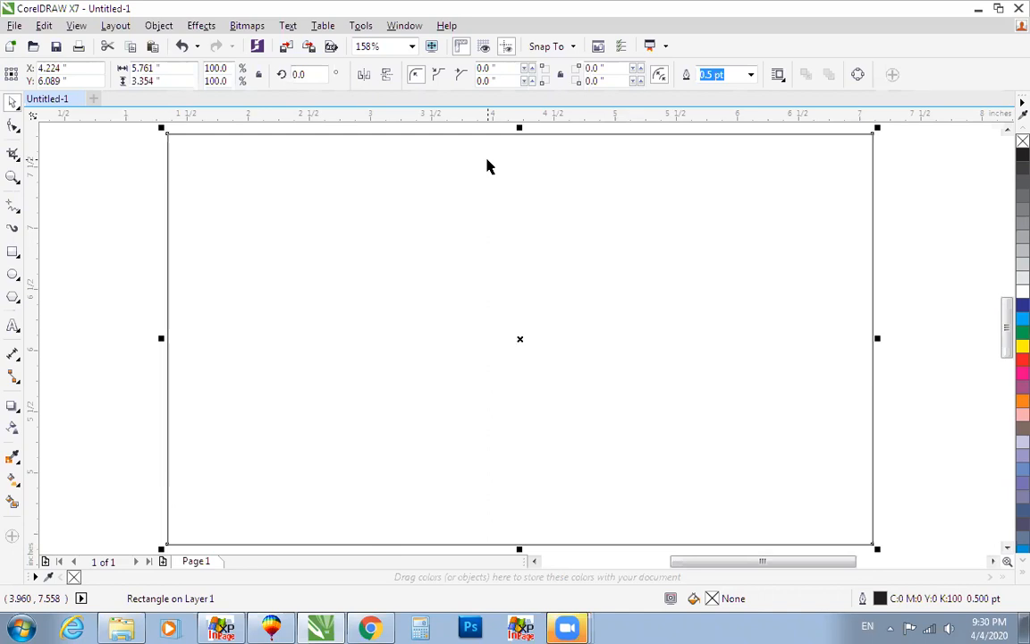
left_click(146, 68)
type("3.5")
key("Tab")
type("2")
key("Return")
key("shift+F2")
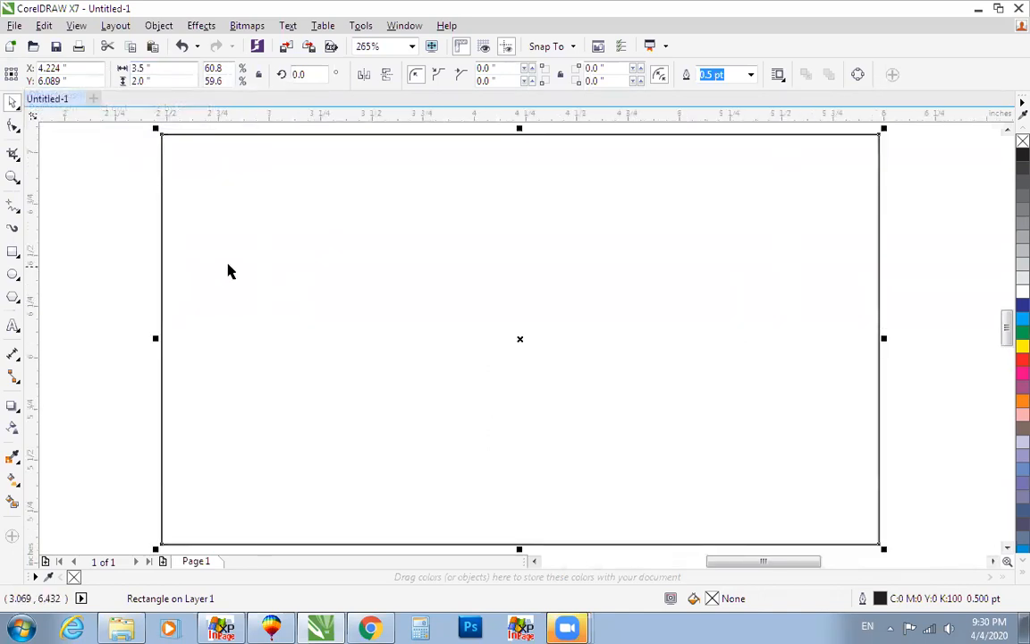
Duplicate the card rectangle as a full-width strip about 0.35 inches high along its lower edge
left_click(101, 188)
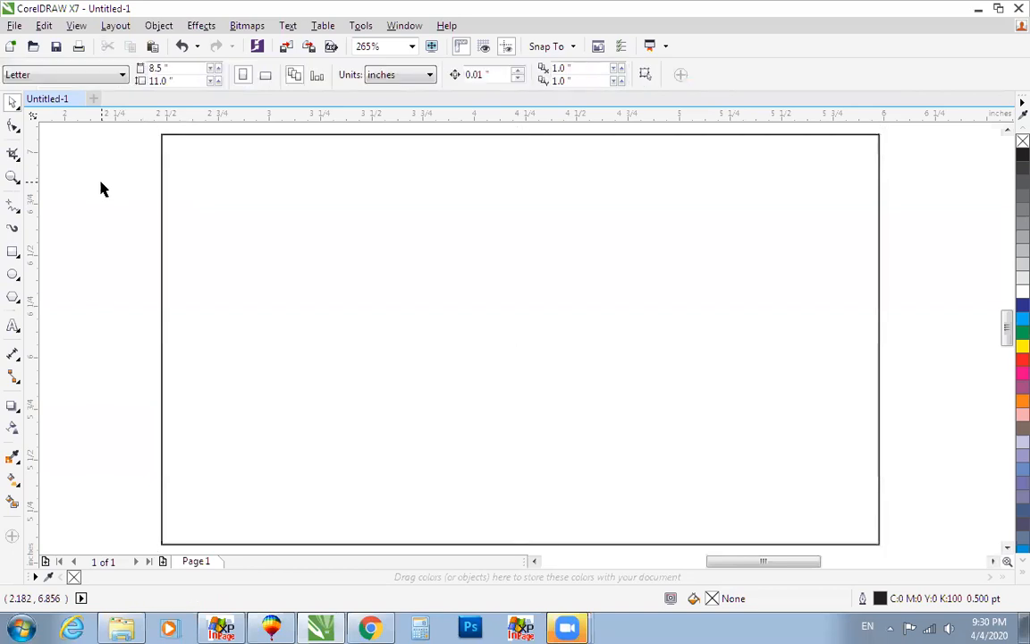
left_click(172, 134)
scroll(172, 135, "down", 2)
left_click_drag(337, 129, 321, 292)
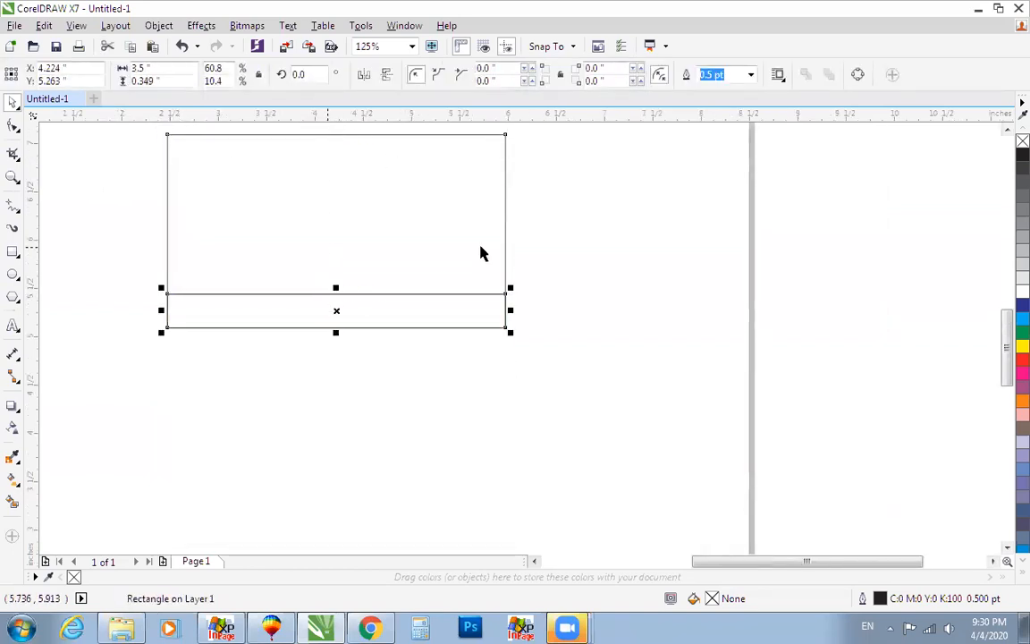
Convert the strip to curves and bend its upper edge into a shallow downward arc
key("ctrl+q")
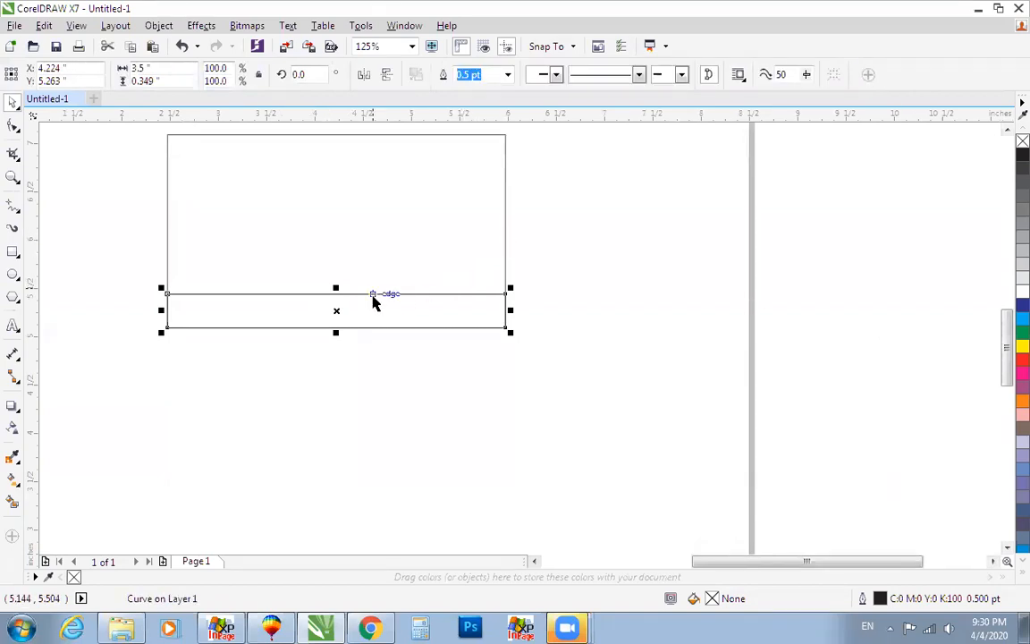
key("F10")
left_click(318, 294)
left_click_drag(320, 296, 293, 305)
key("space")
Stretch the curved strip upward to a height of about 0.42 inches
key("z")
scroll(293, 305, "down", 1)
left_click_drag(180, 184, 543, 417)
left_click_drag(520, 466, 520, 451)
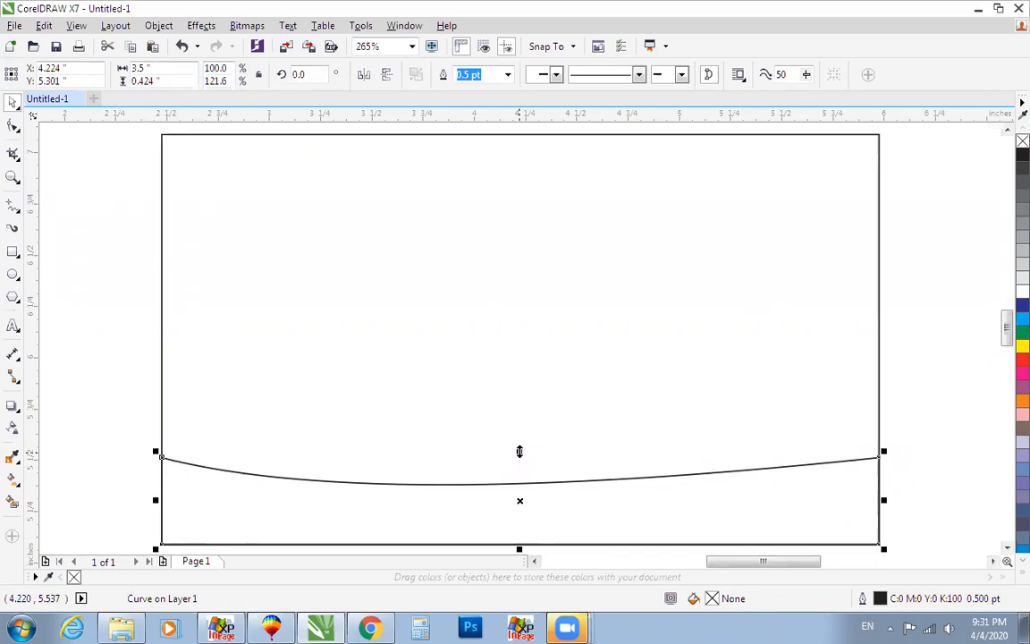
scroll(520, 452, "down", 2)
key("F2")
left_click_drag(308, 249, 763, 527)
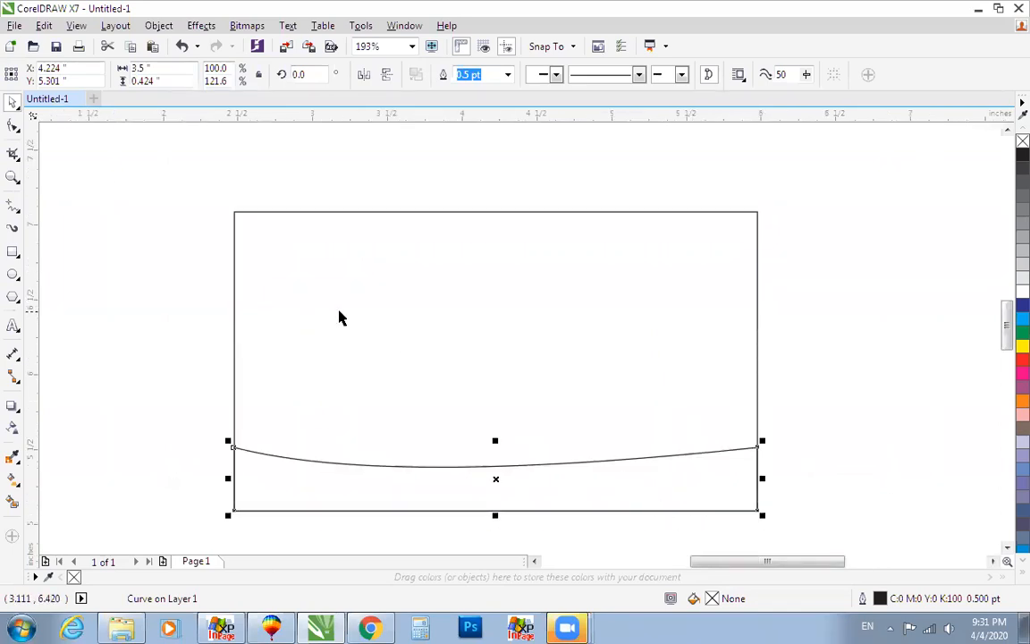
Draw a small rectangle about 1.13 by 0.24 inches outside the card, beyond its upper-left corner
scroll(340, 318, "down", 2)
left_click(13, 251)
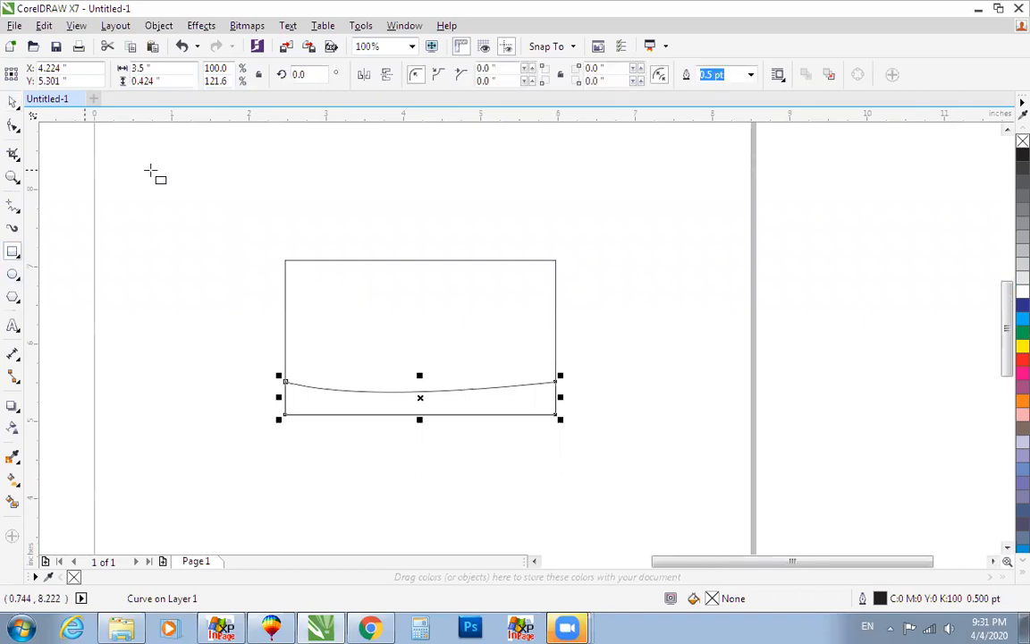
mouse_move(150, 168)
left_mouse_down()
mouse_move(228, 192)
mouse_move(239, 186)
left_mouse_up()
key("space")
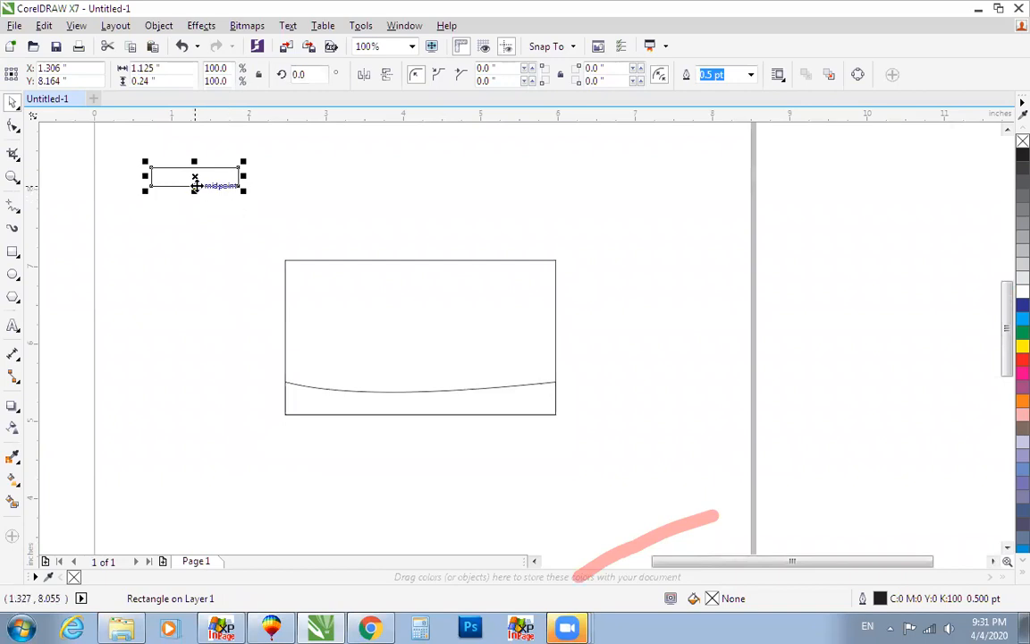
Move the small rectangle across the card's left edge, just below the upper-left corner
key("F2")
left_click_drag(118, 151, 332, 225)
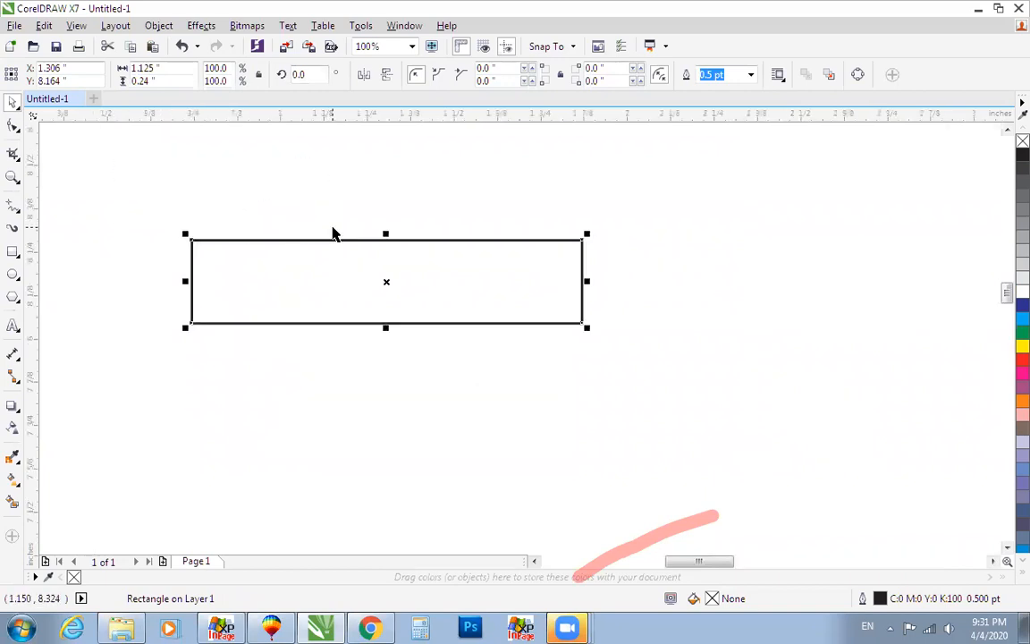
key("F2")
left_click_drag(277, 191, 563, 337)
key("F4")
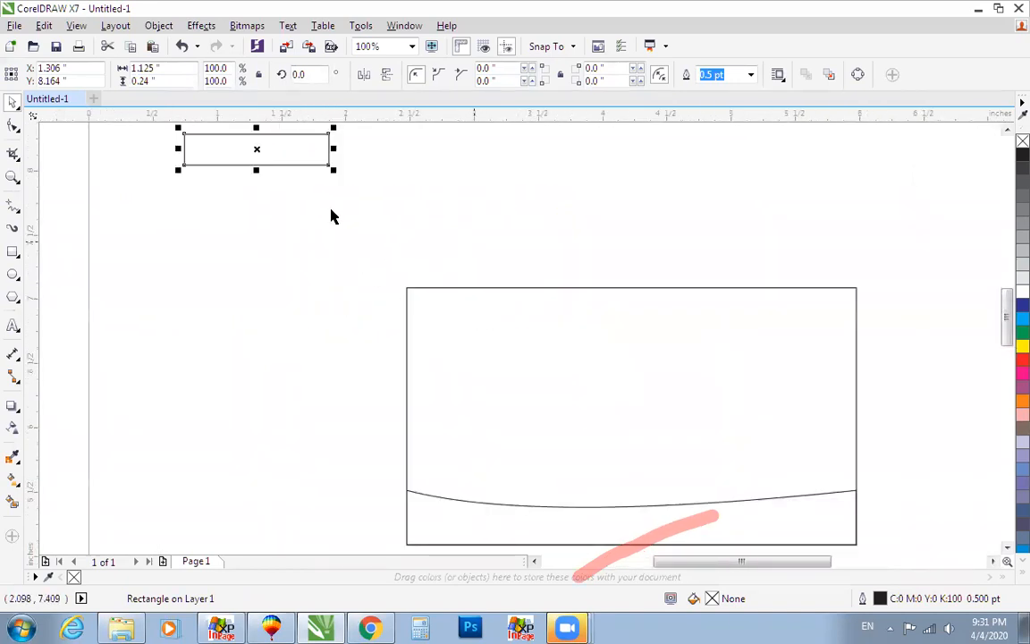
left_click_drag(258, 146, 458, 321)
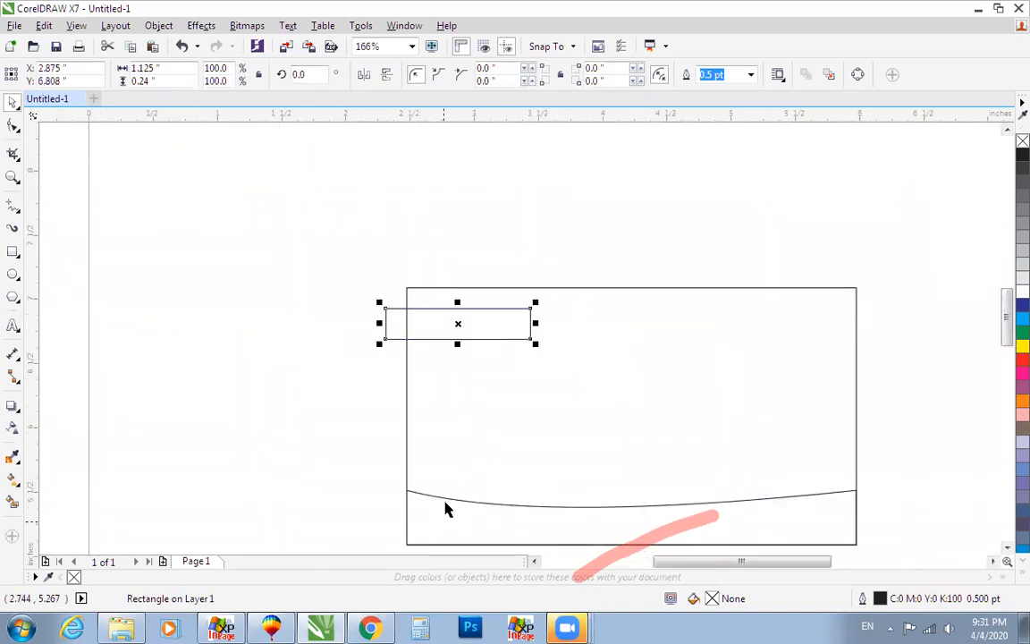
Delete the curved strip from the card's lower edge
left_click(448, 497)
key("Delete")
Round all four corners of the small rectangle to a 0.12 inch radius so its ends become semicircular
key("F2")
left_click_drag(334, 268, 578, 410)
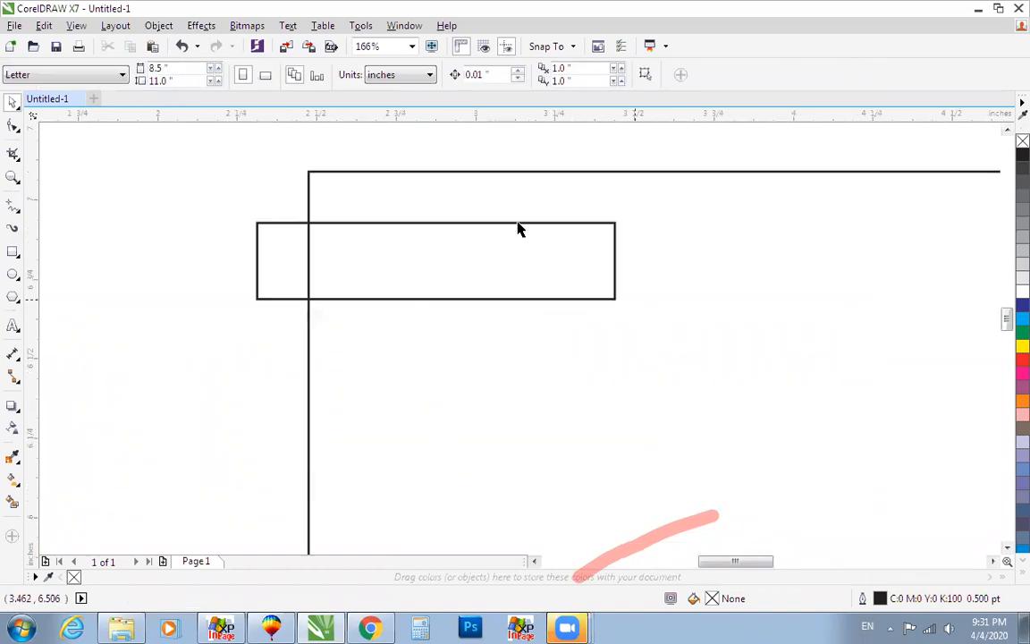
left_click(523, 223)
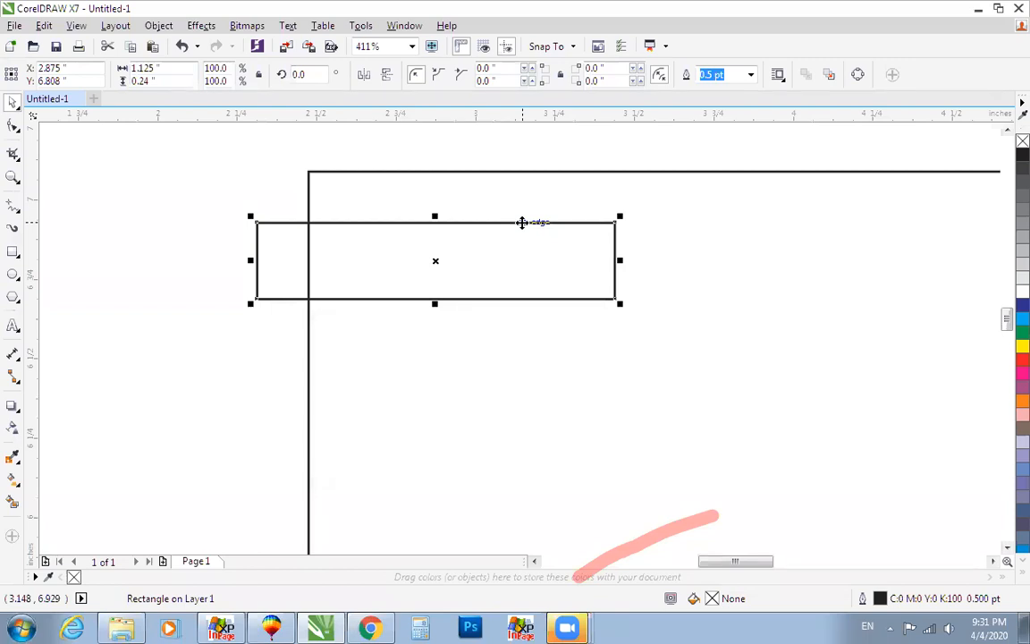
key("F10")
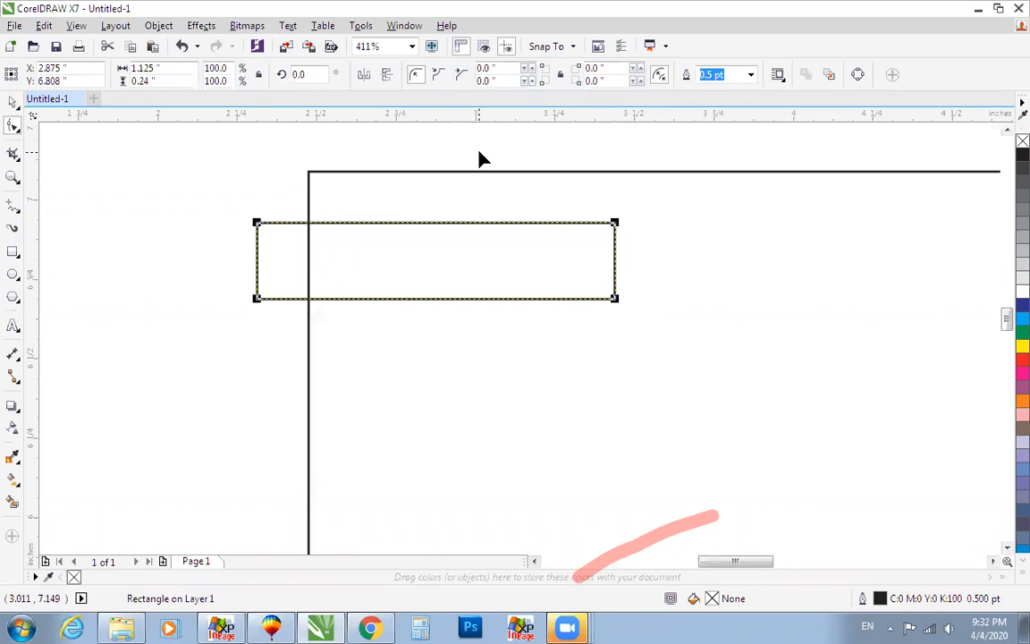
left_click(416, 76)
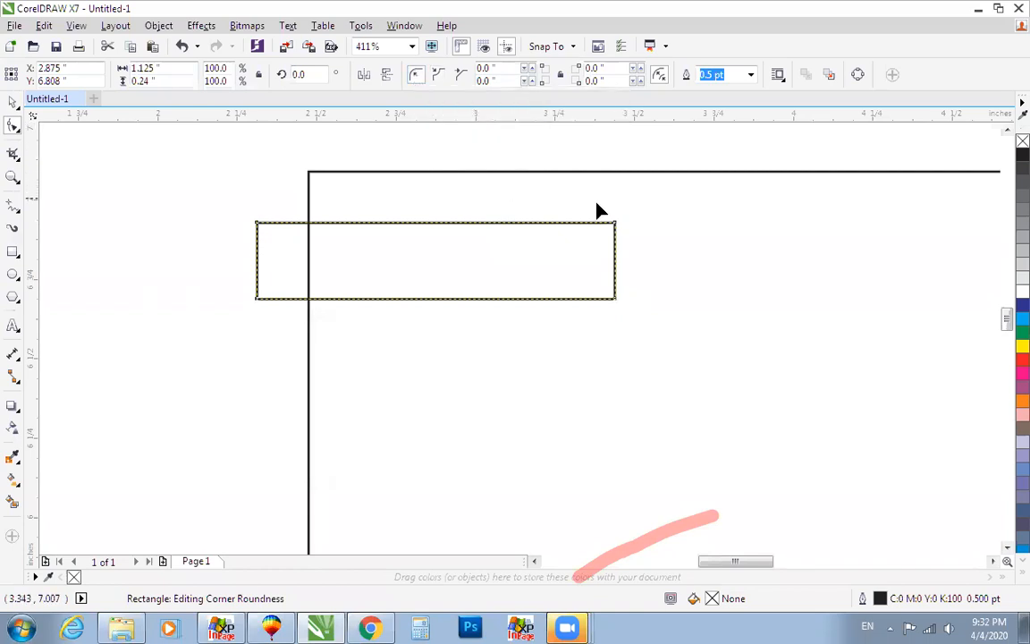
left_click_drag(615, 223, 421, 230)
key("space")
scroll(420, 229, "down", 3)
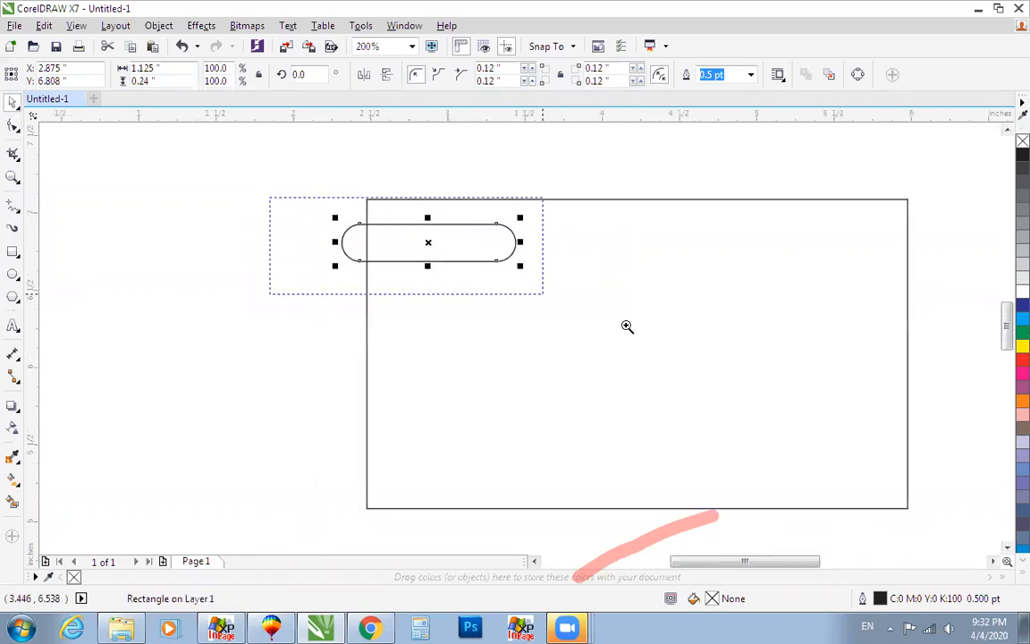
Undo the rounding of the small rectangle's corners
left_click_drag(626, 327, 633, 328)
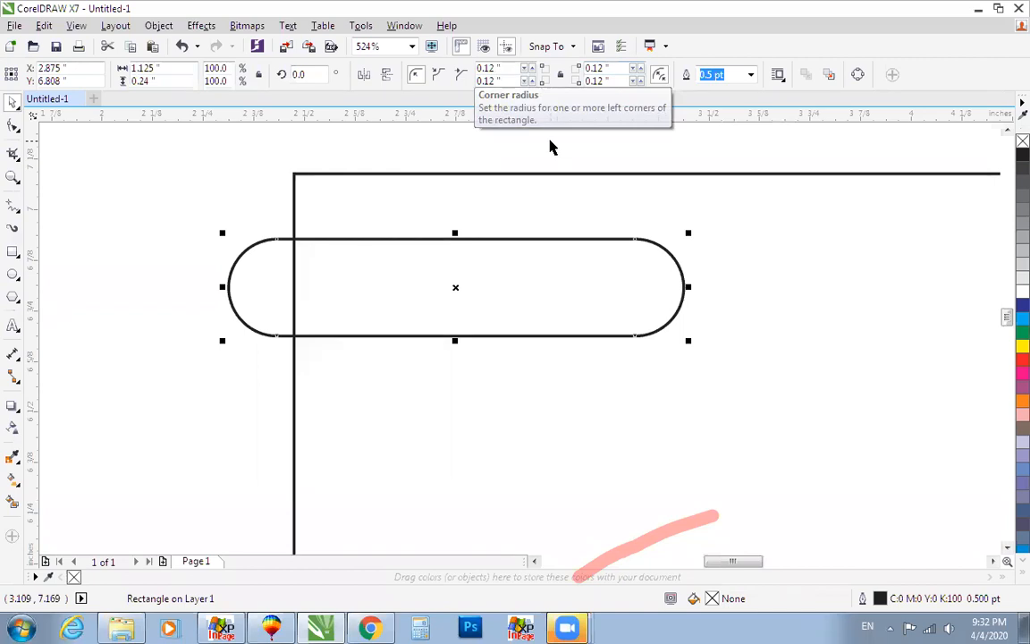
key("ctrl+z")
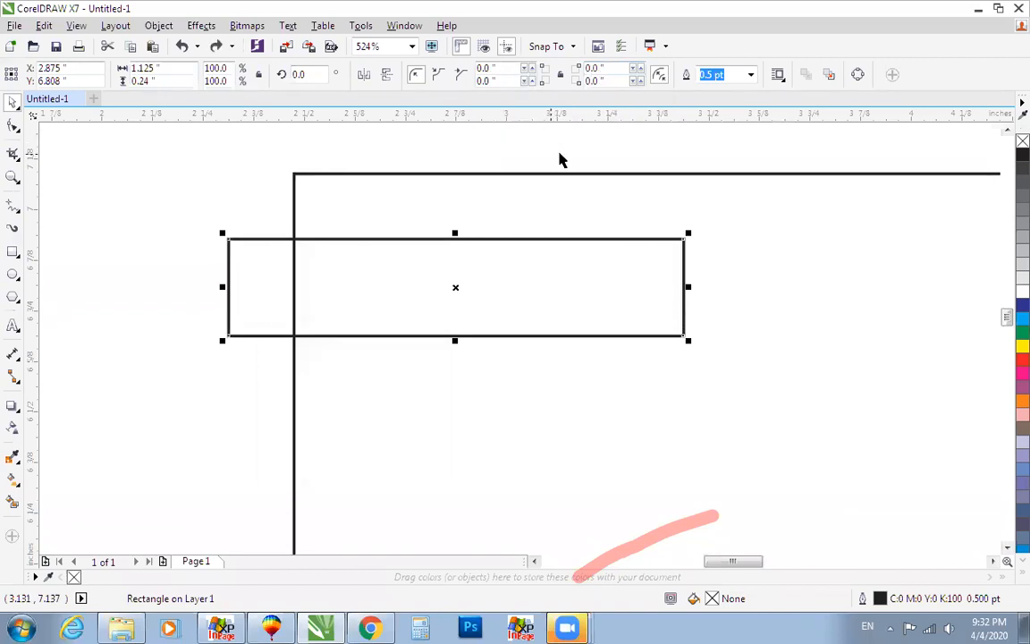
Try scalloped corners with a radius of about 0.094 inch on the small rectangle
left_click(438, 74)
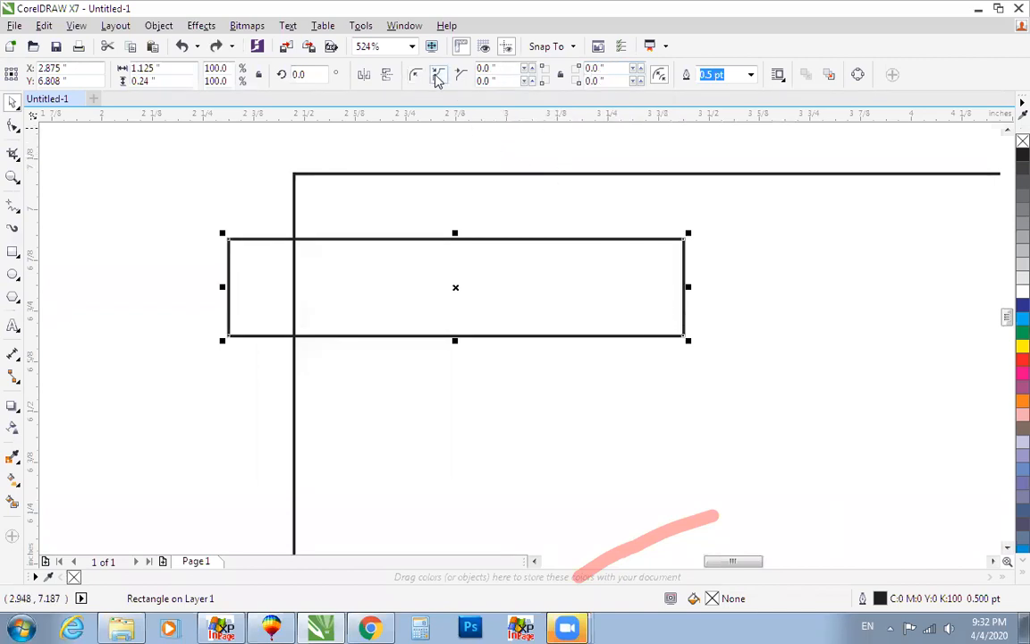
key("F10")
left_click_drag(687, 239, 645, 239)
key("space")
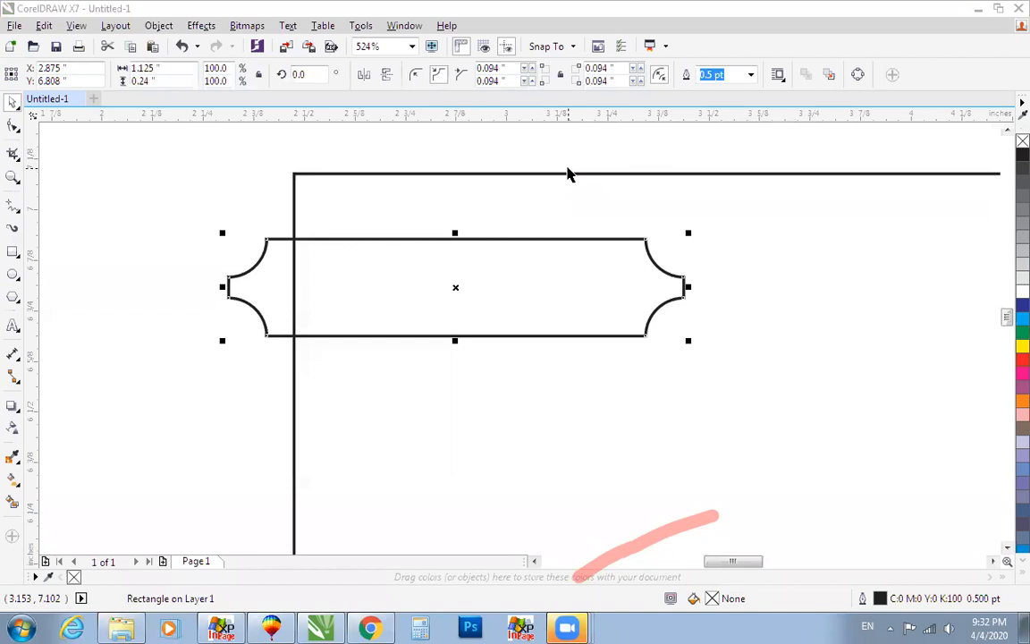
key("ctrl+z")
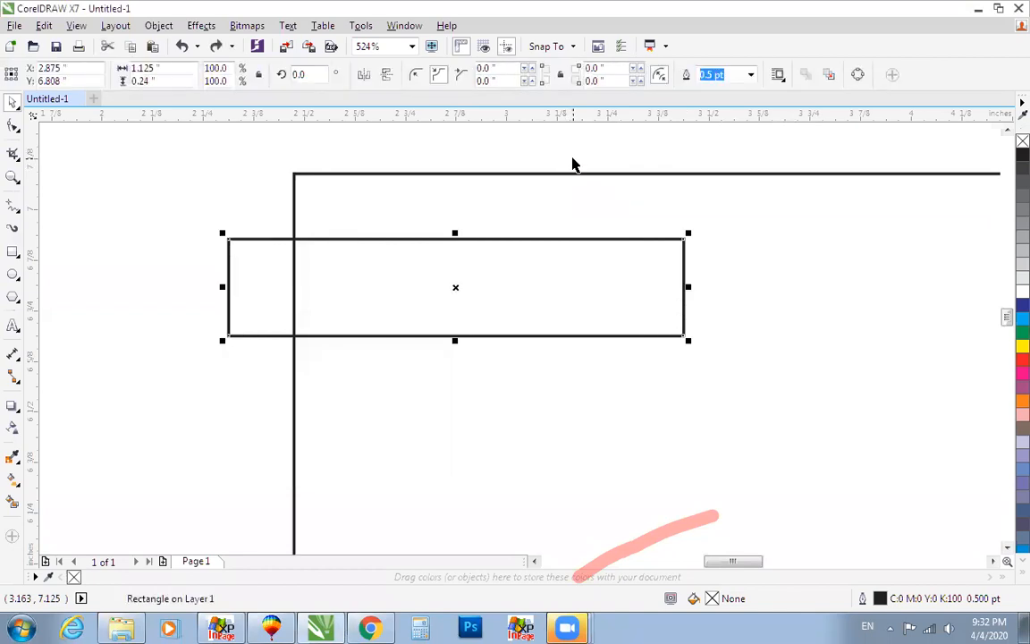
Chamfer all four corners of the small rectangle by about 0.086 inch
key("F10")
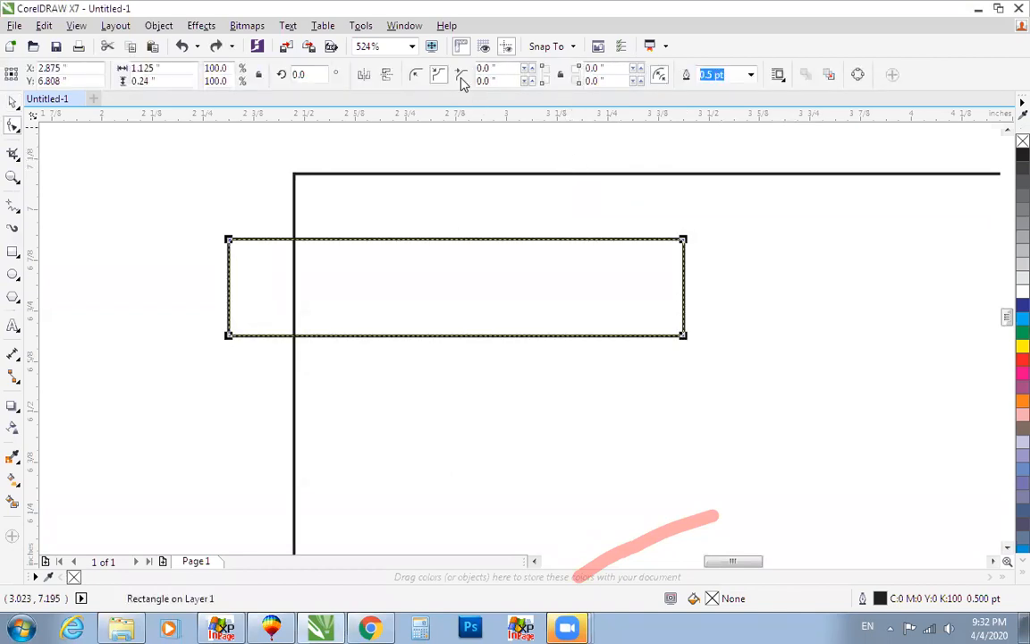
left_click(462, 76)
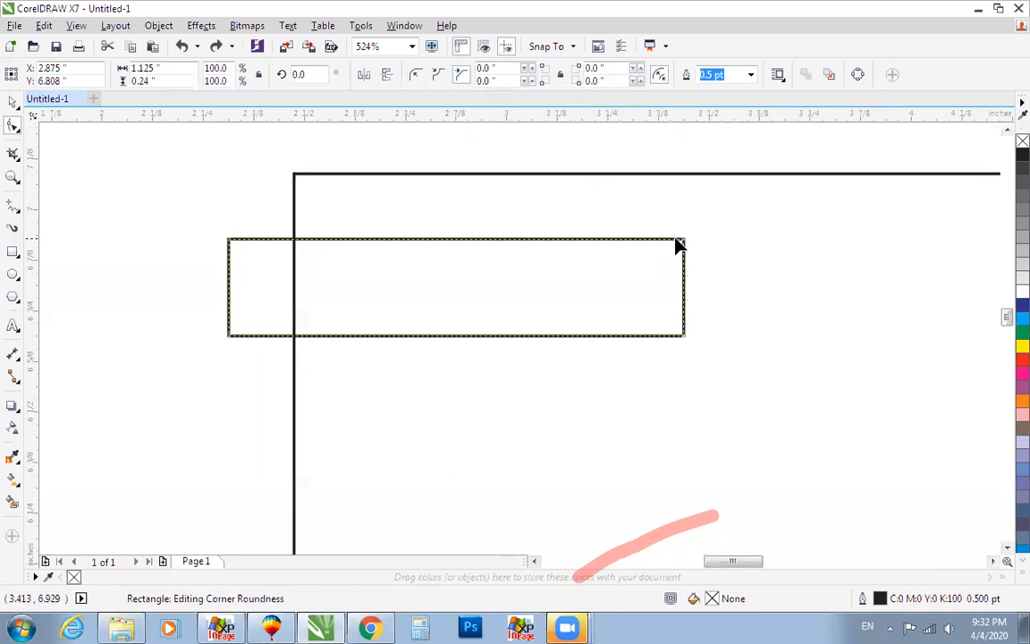
left_click_drag(683, 240, 651, 238)
key("space")
scroll(660, 237, "down", 2)
scroll(572, 184, "up", 2)
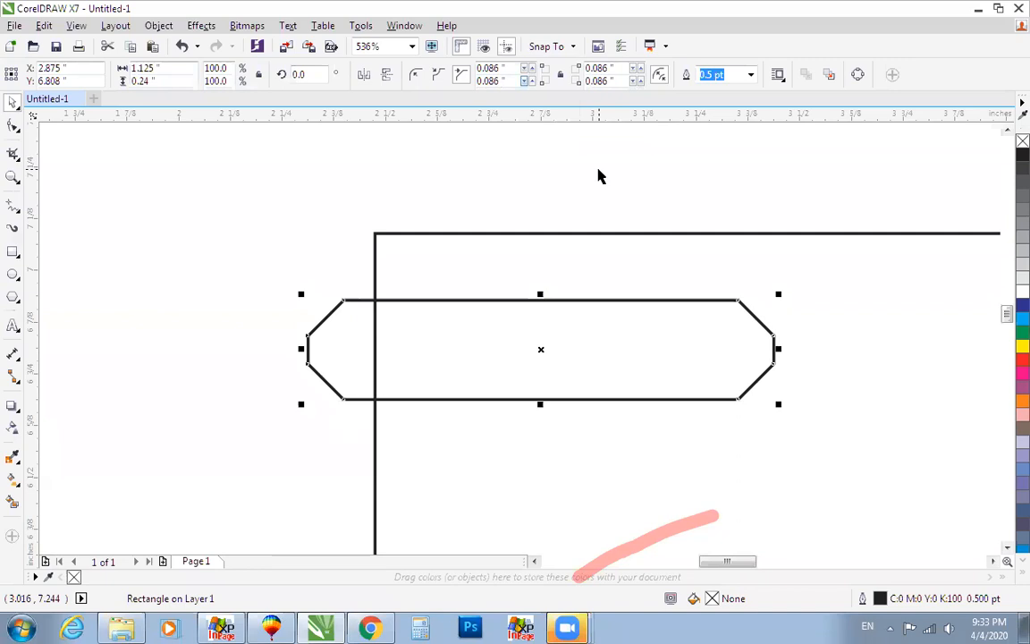
Examine the chamfered rectangle up close and in relation to the whole card
scroll(599, 176, "down", 2)
key("F4")
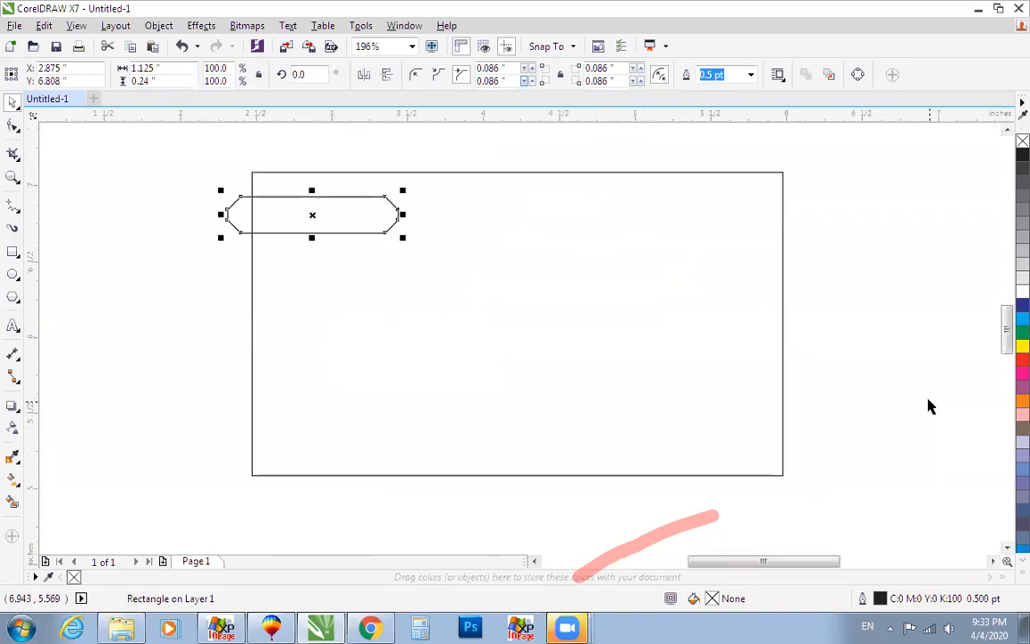
key("F2")
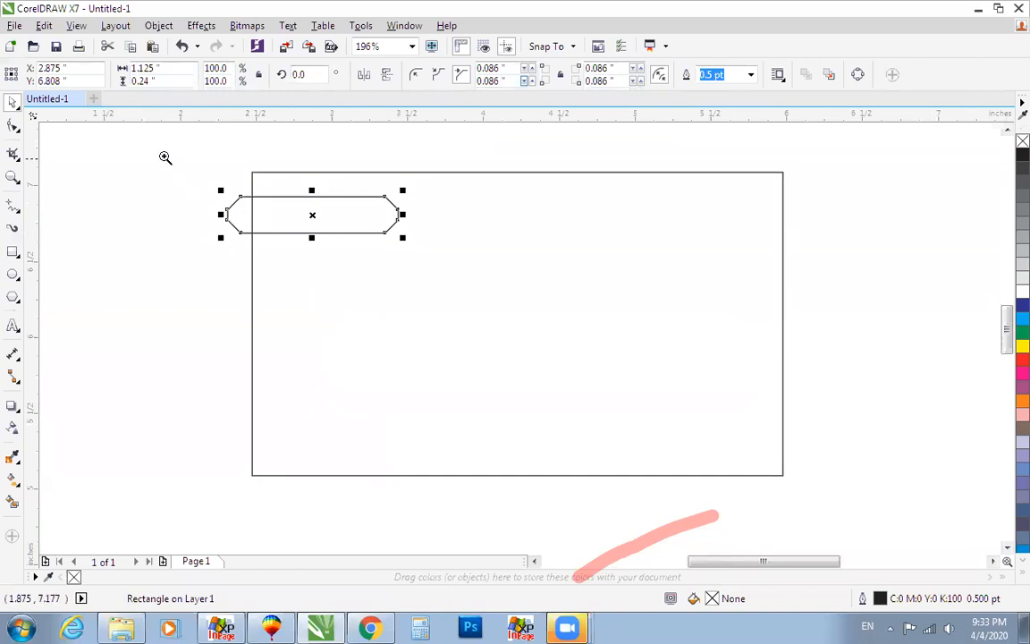
left_click_drag(166, 156, 547, 317)
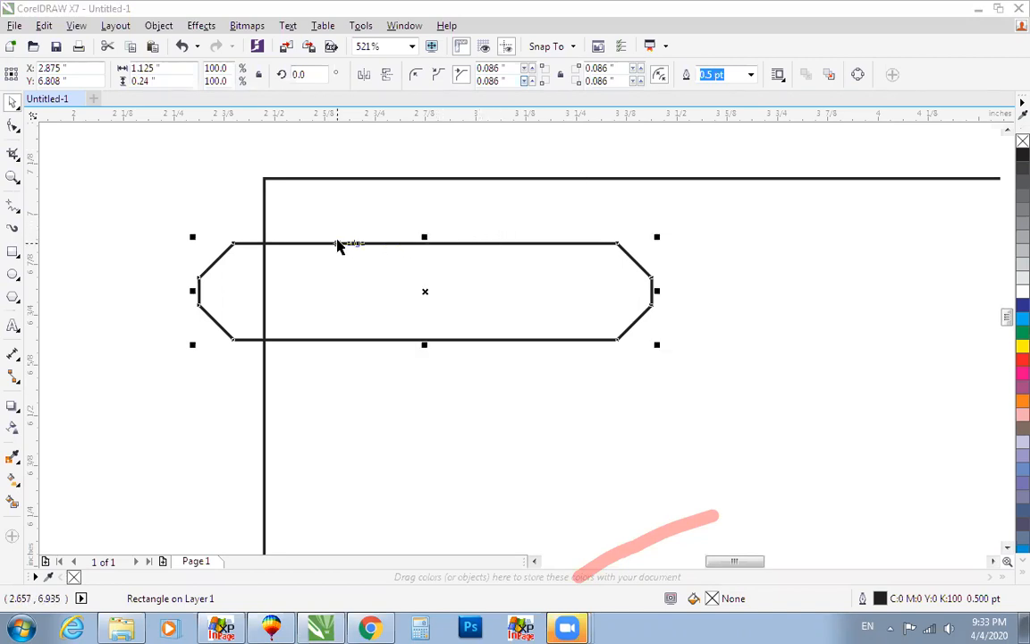
scroll(342, 241, "down", 2)
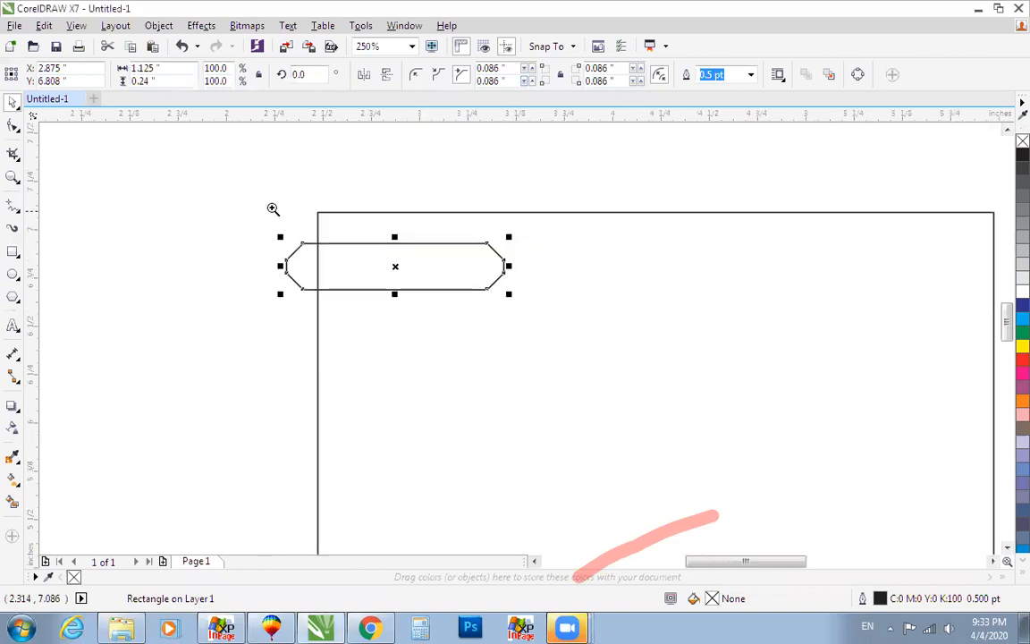
scroll(388, 256, "up", 3)
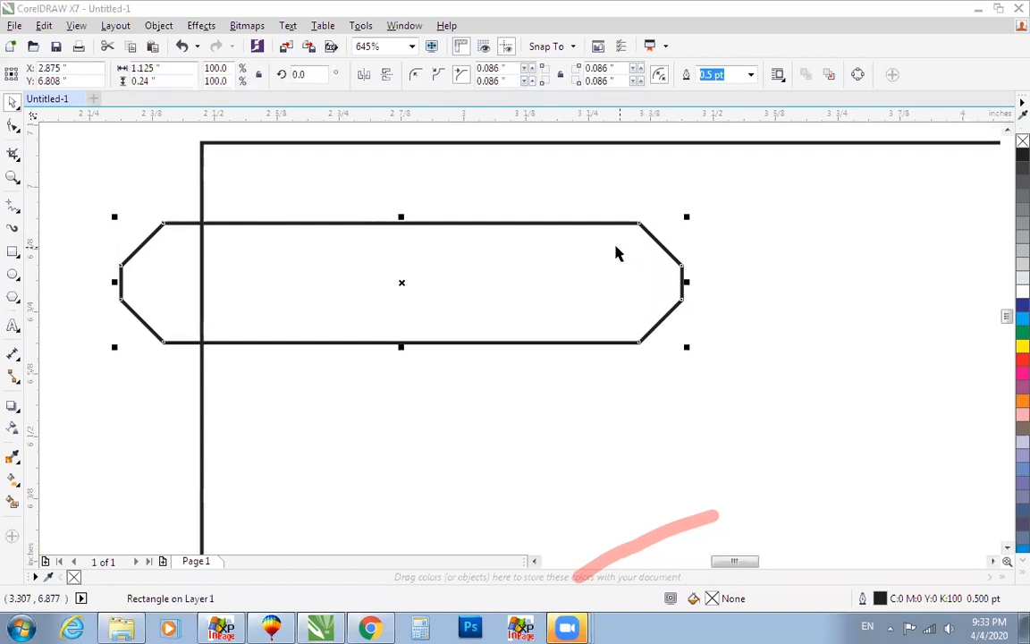
left_click(580, 254)
scroll(584, 264, "down", 2)
key("F2")
left_click_drag(436, 222, 937, 485)
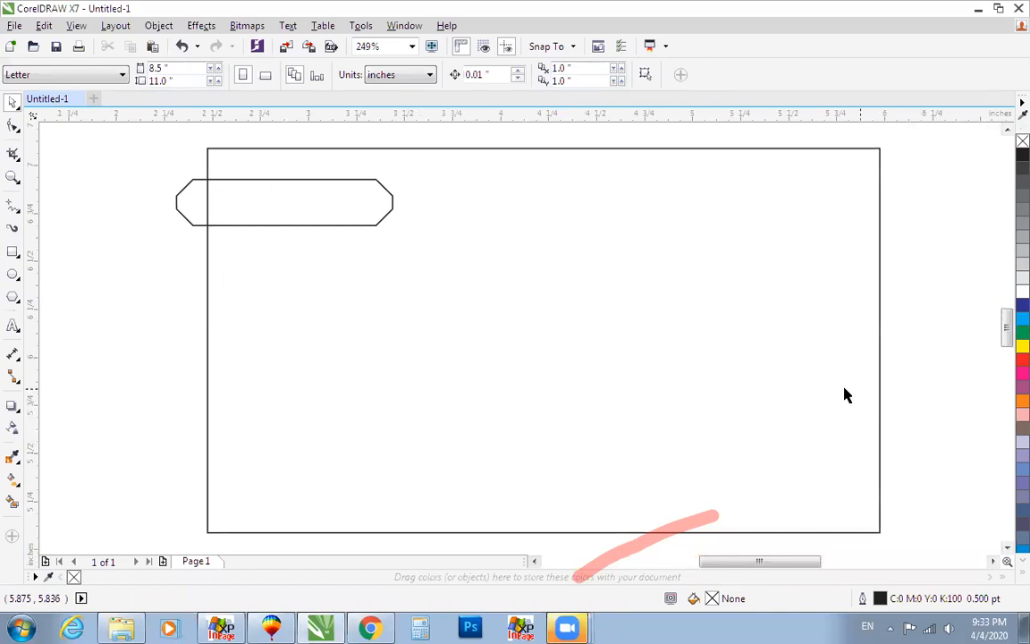
Fill the chamfered rectangle with a vertical linear gradient from black at its upper edge to dark red #871418, and remove its outline
left_click(325, 224)
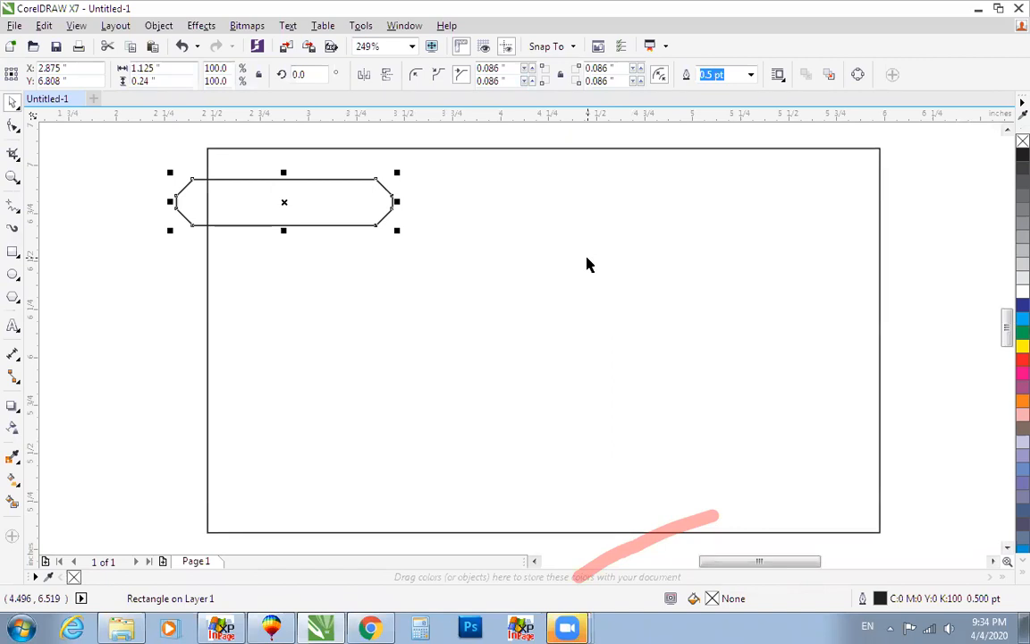
key("g")
left_click_drag(281, 177, 283, 224)
left_click(305, 220)
left_click(356, 254)
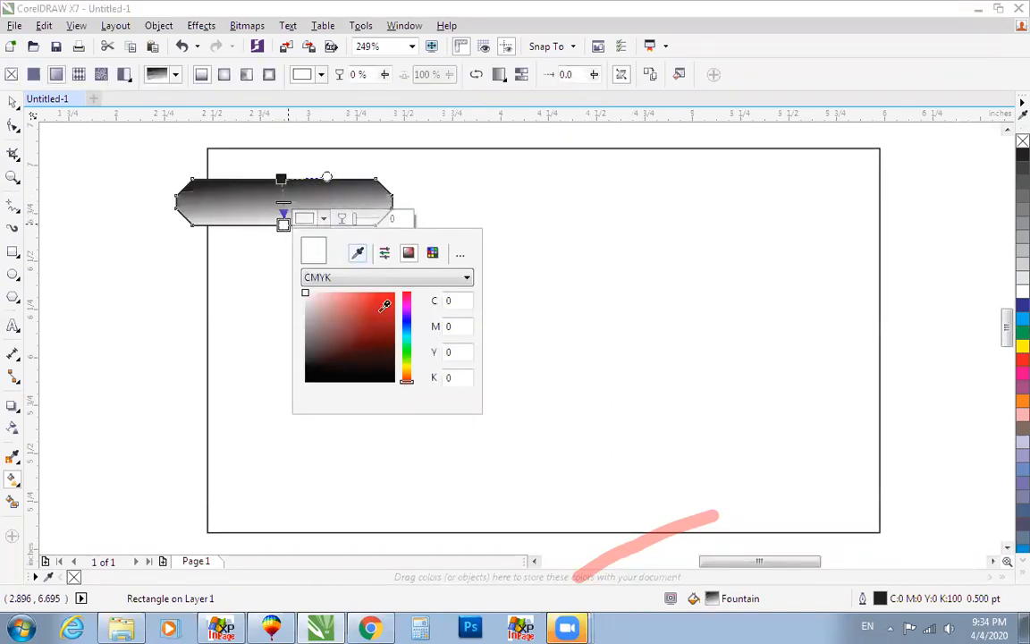
left_click(381, 337)
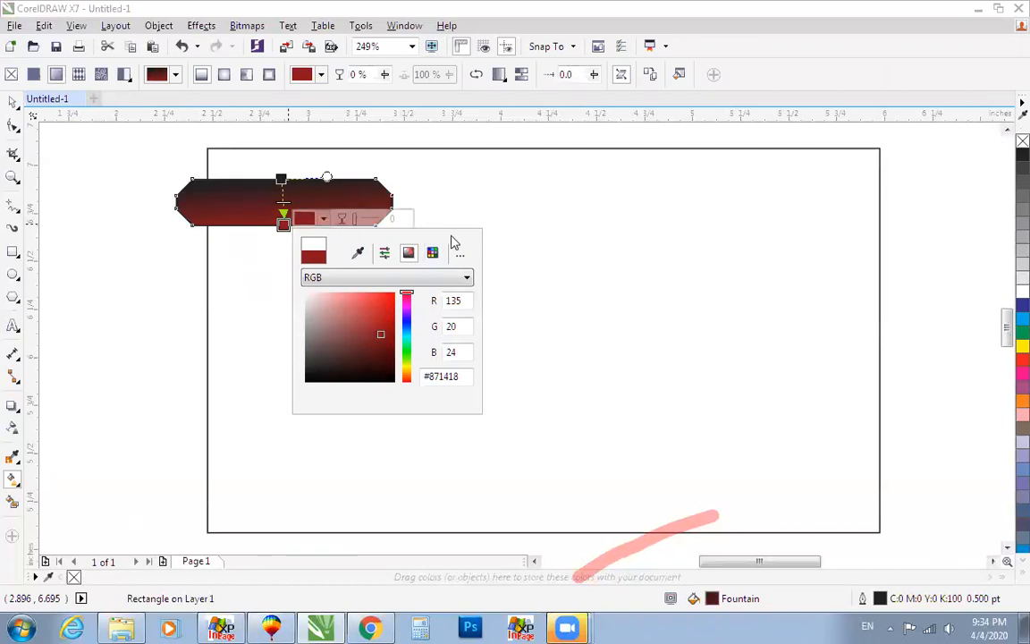
left_click(354, 196)
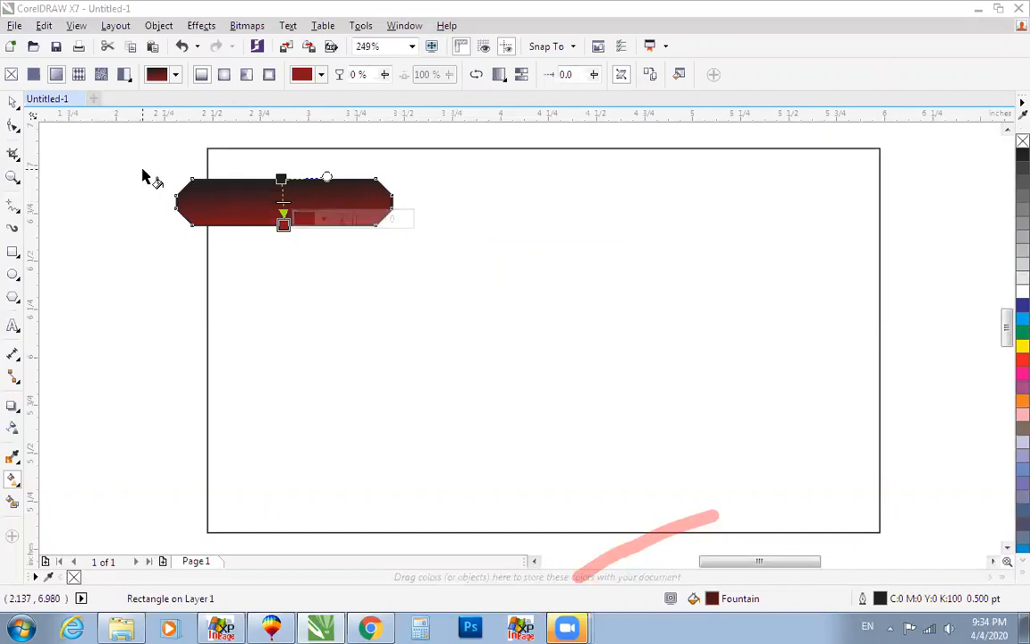
key("space")
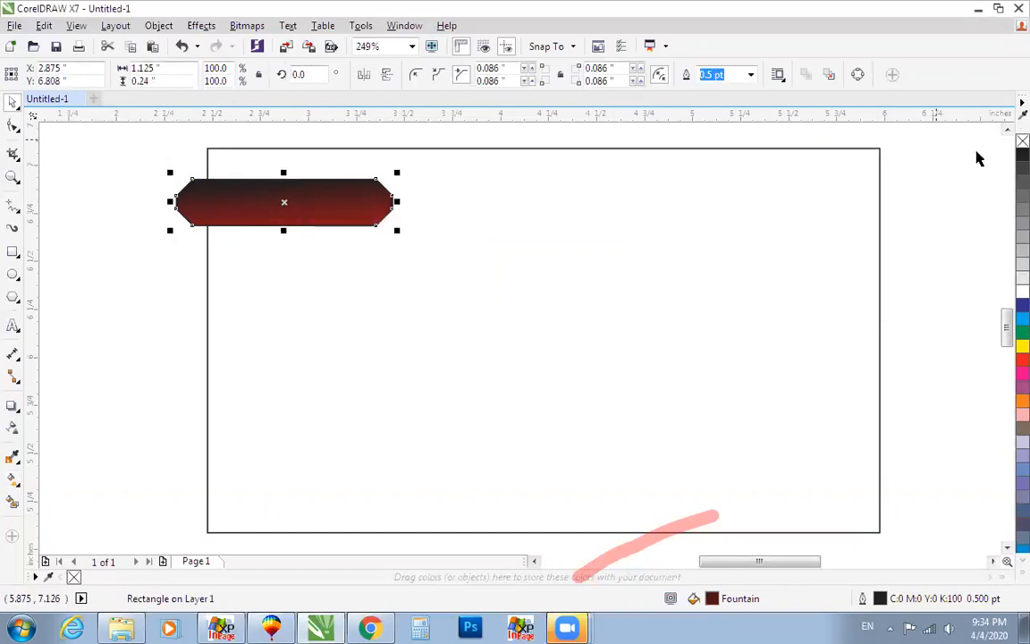
right_click(1022, 140)
Reduce the gradient-filled rectangle's corner chamfers to about 0.068 inch
left_click_drag(156, 148, 514, 285)
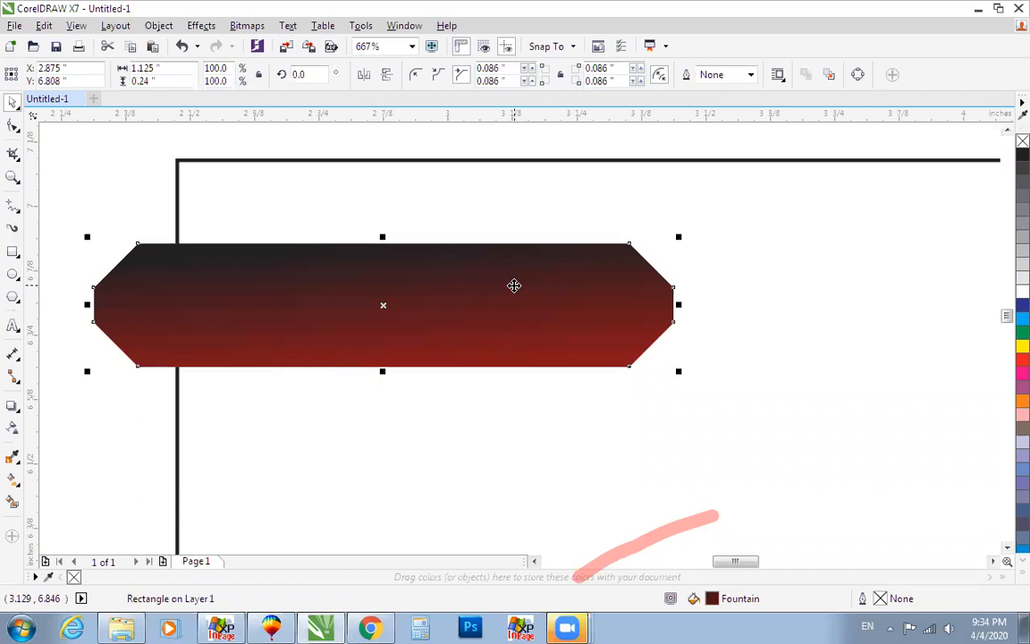
key("F10")
left_click_drag(630, 244, 638, 253)
key("space")
scroll(638, 253, "down", 2)
key("F2")
left_click_drag(298, 207, 769, 390)
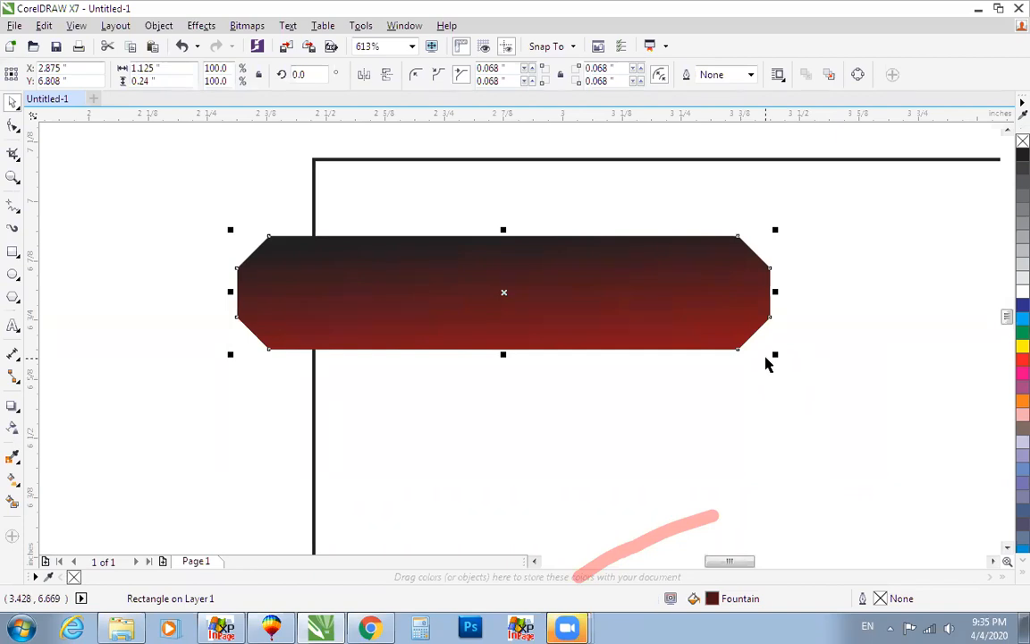
Change the gradient's black upper color to bright orange-red #FF2600
key("g")
left_click(497, 234)
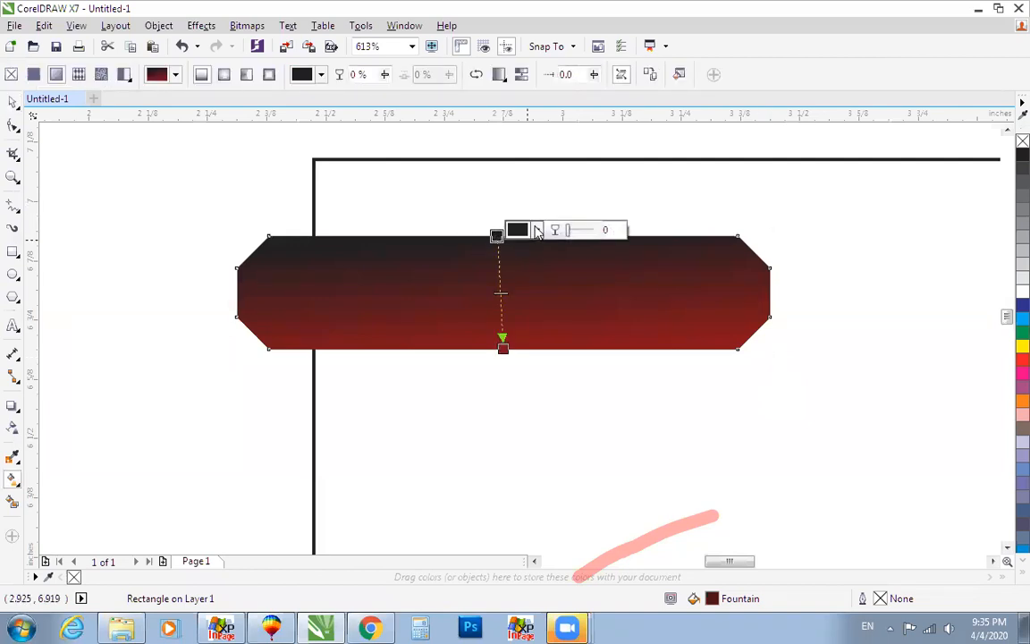
left_click(537, 231)
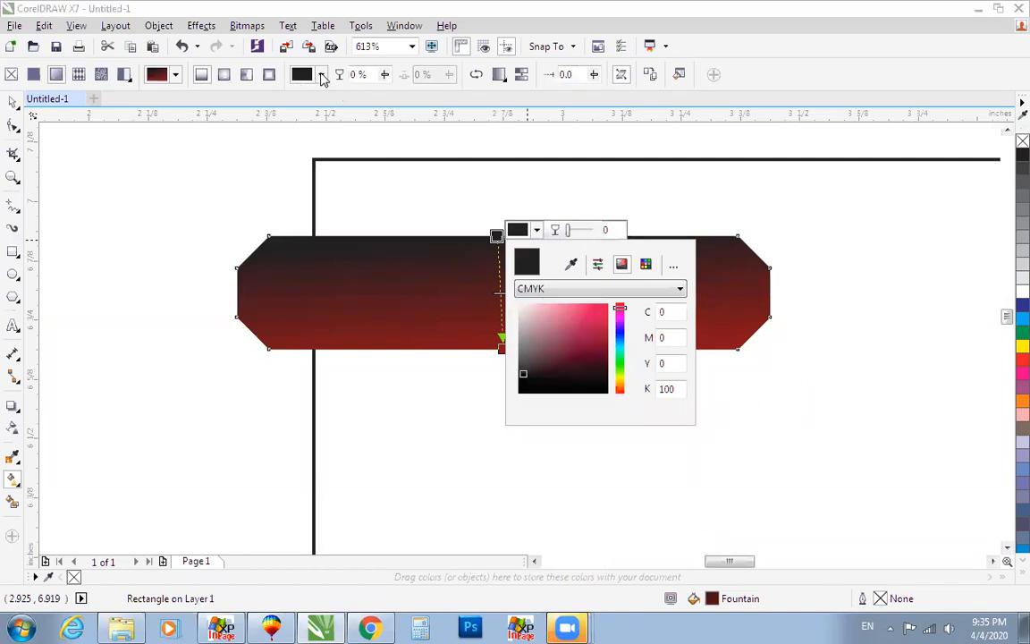
left_click(176, 75)
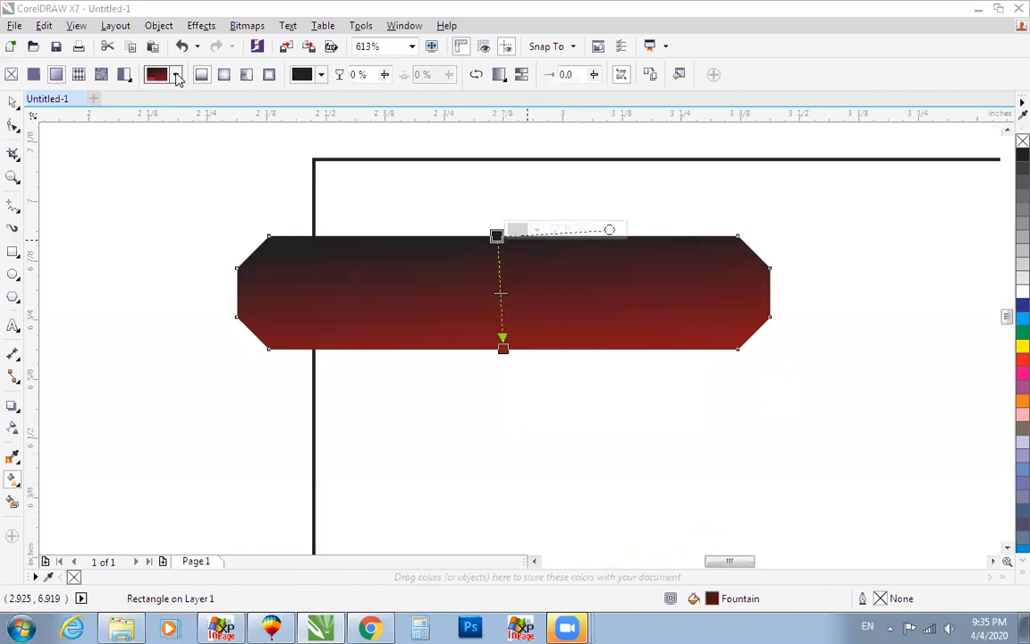
left_click(321, 75)
left_click(357, 109)
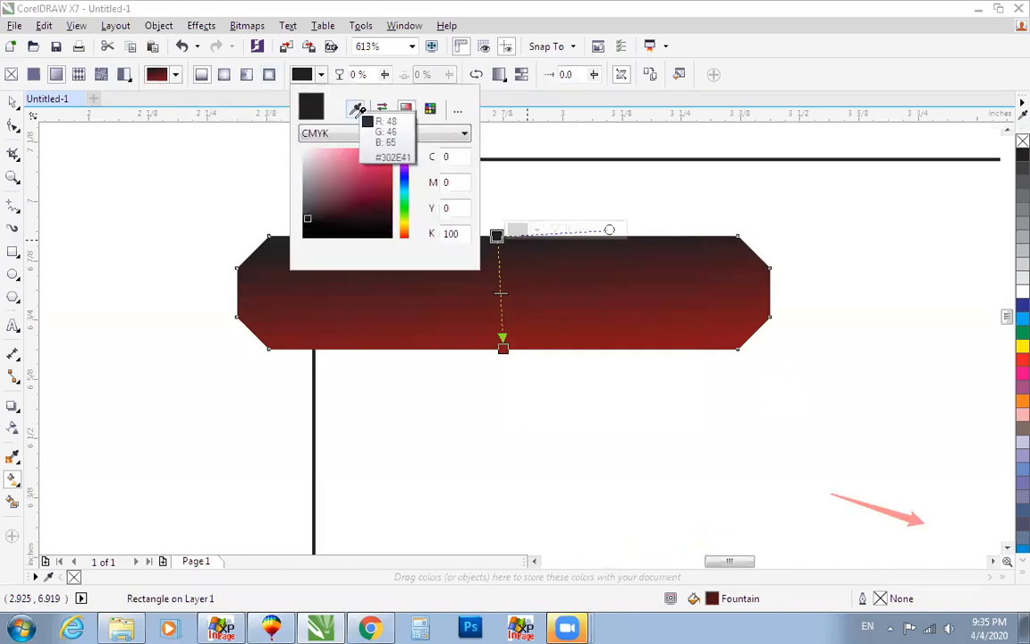
left_click(407, 237)
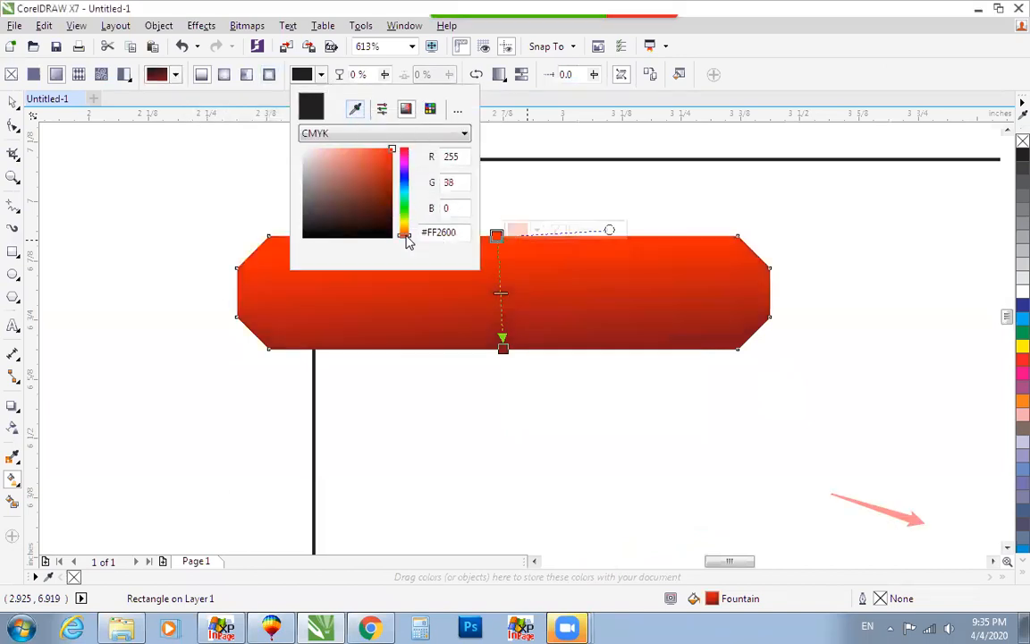
left_click(631, 221)
key("space")
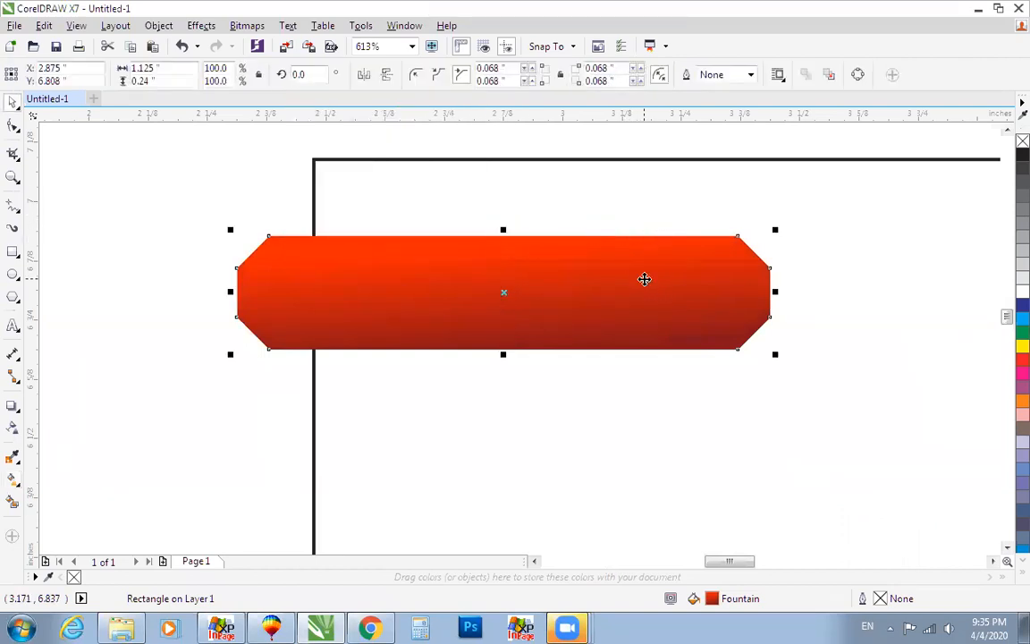
Inspect the recolored gradient bar up close and within the overall card layout
left_click(644, 279)
key("F3")
key("F2")
left_click_drag(384, 230, 768, 380)
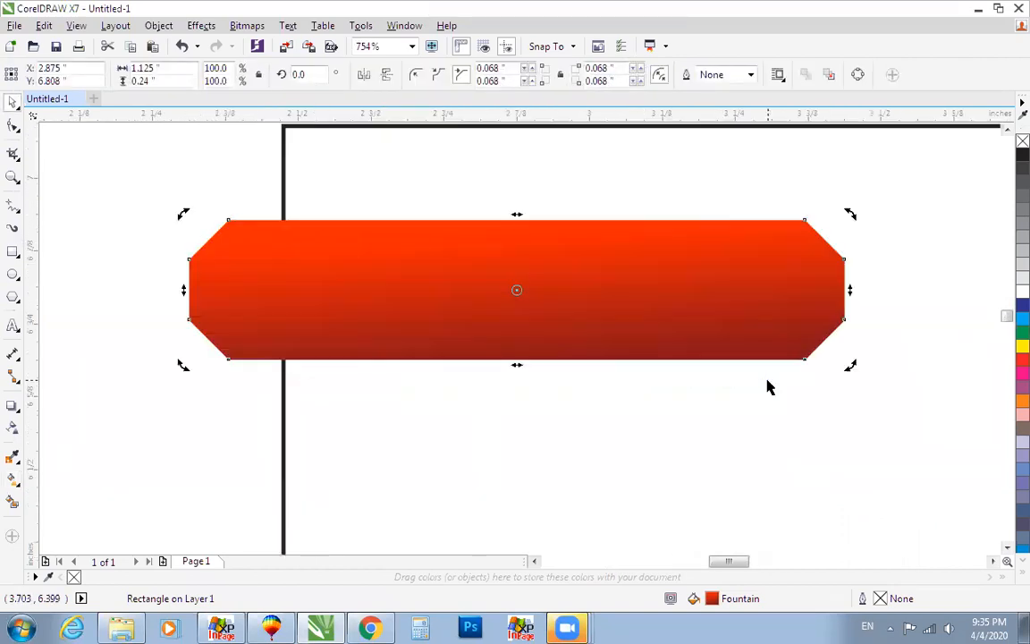
scroll(546, 362, "down", 1)
scroll(423, 330, "down", 1)
scroll(514, 407, "up", 1)
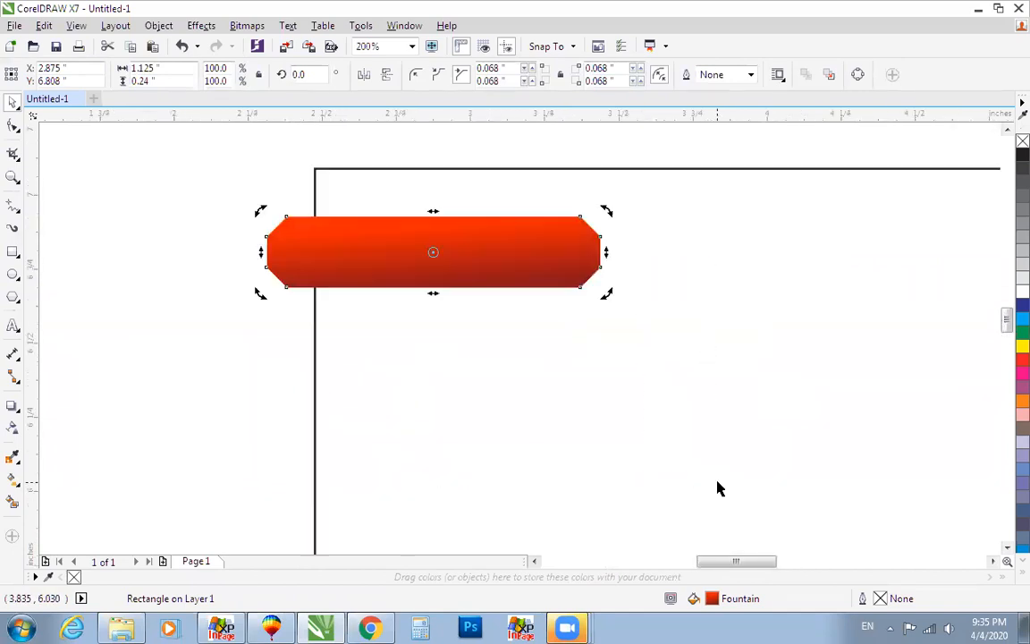
left_click(237, 345)
scroll(242, 345, "down", 1)
scroll(252, 359, "down", 1)
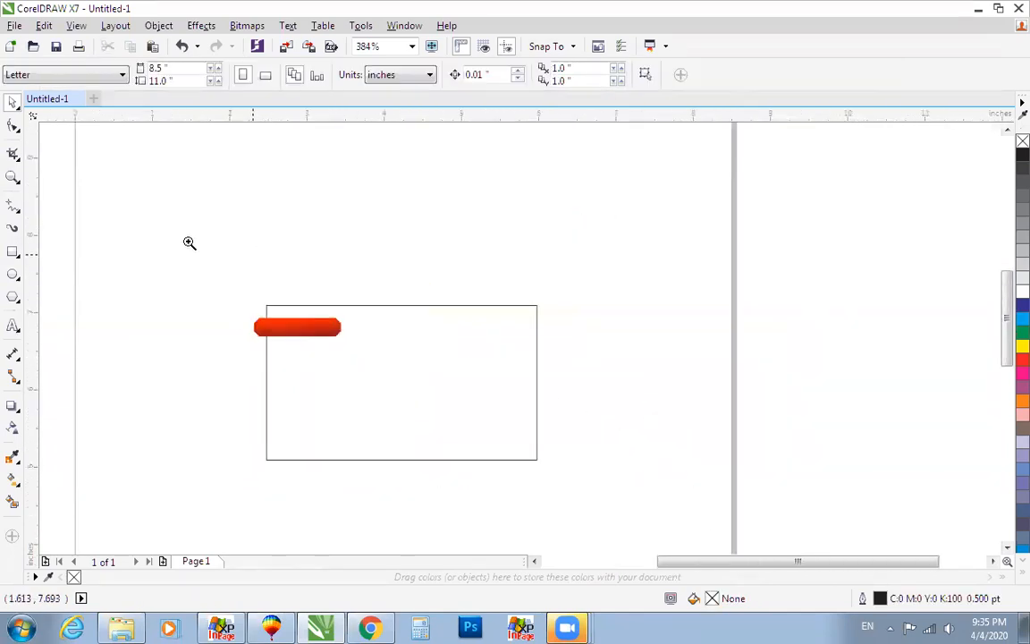
scroll(322, 402, "up", 2)
Place a copy of the red bar about 0.31 inch directly below the original, leaving a small gap between them
left_click(242, 214)
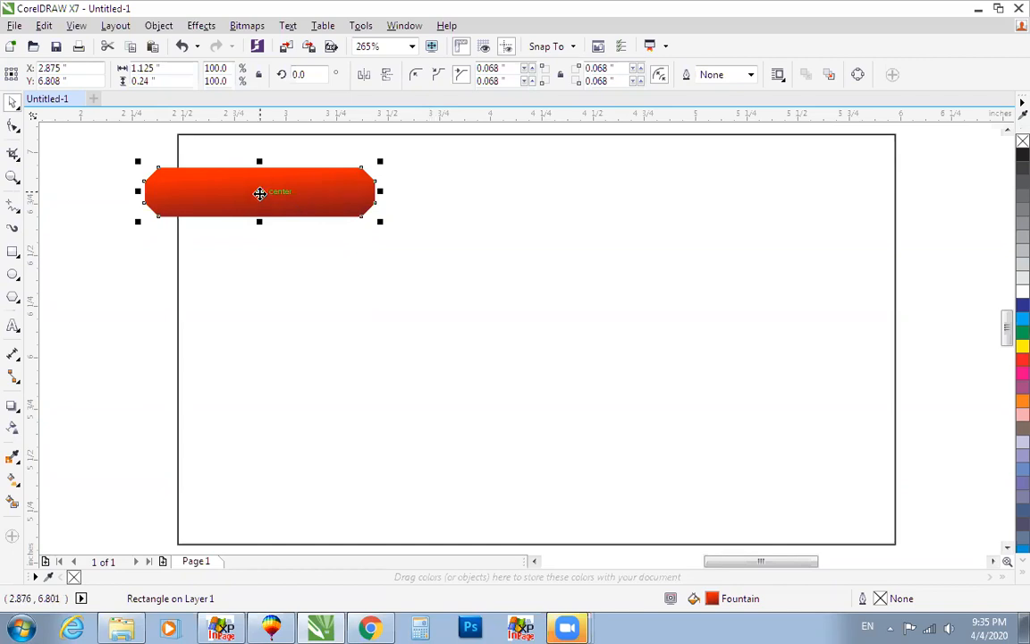
left_click_drag(259, 193, 260, 248)
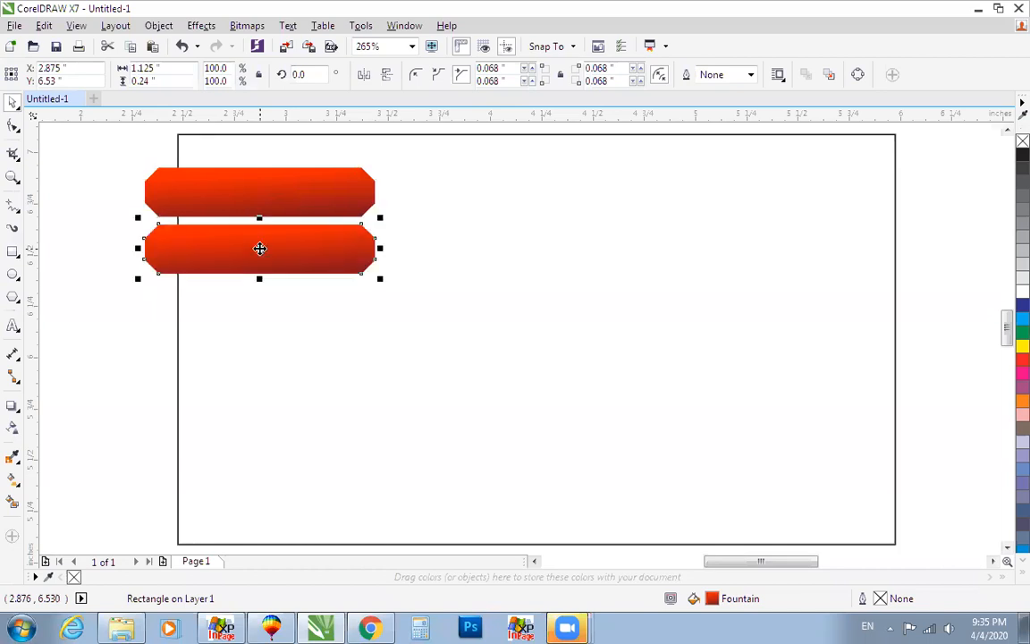
key("ctrl+z")
left_click_drag(263, 185, 260, 249)
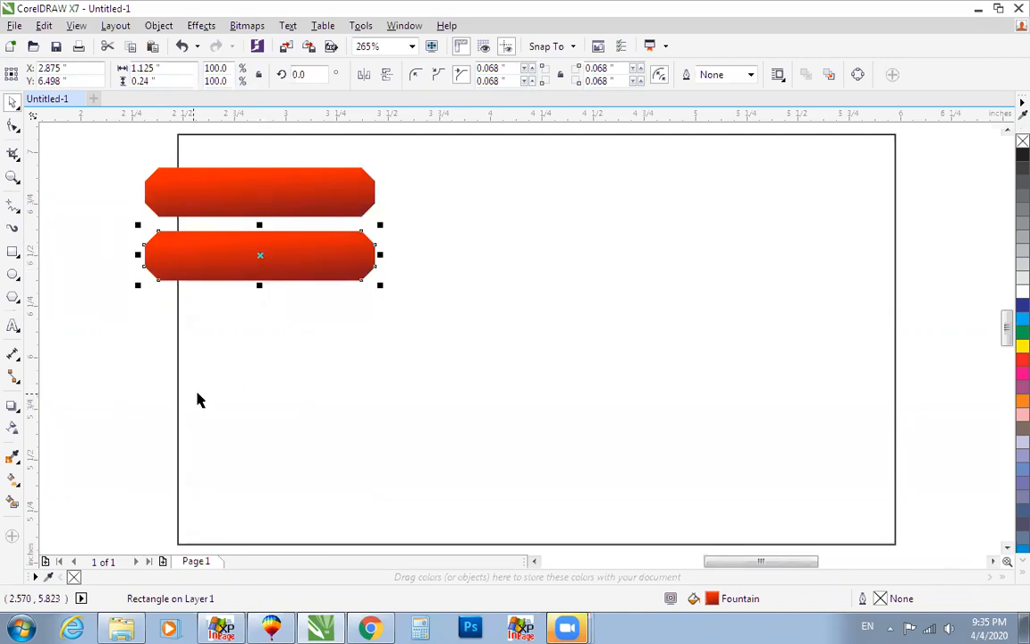
Duplicate the bar four more times at the same spacing to form a column of six down the card's left edge
key("ctrl+d")
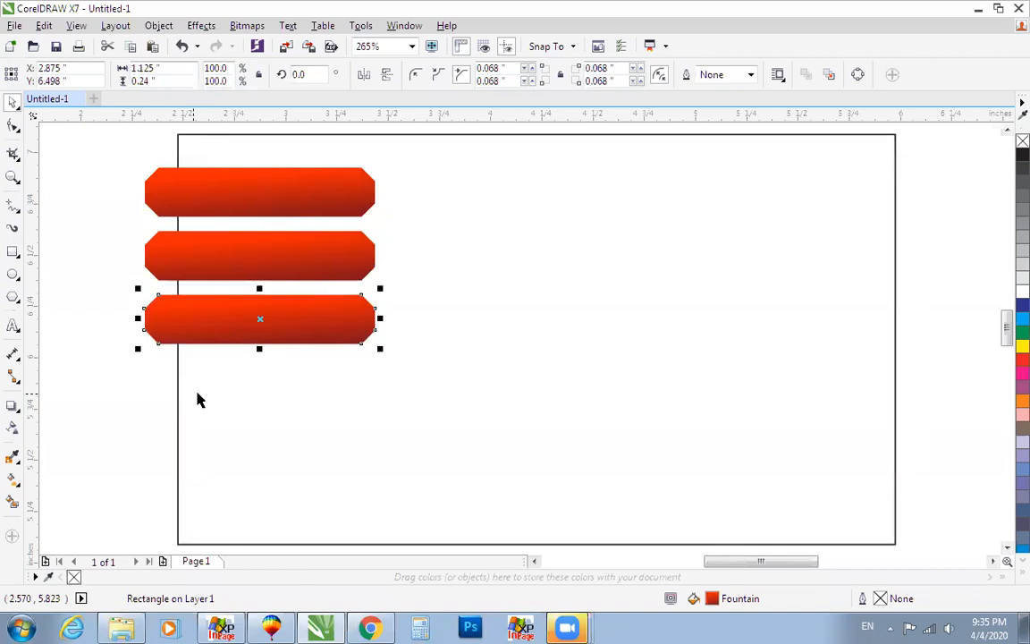
key("ctrl+d")
key("ctrl+d")
key("ctrl+d")
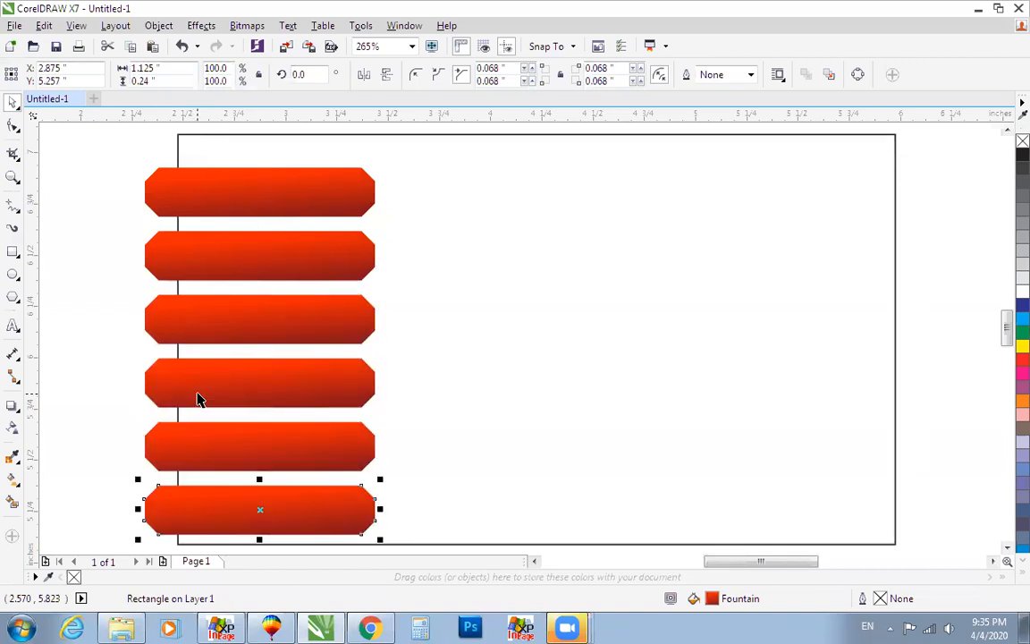
Undo the repeated bar duplicates and the placement of the first copy below the original bar
scroll(203, 396, "down", 3)
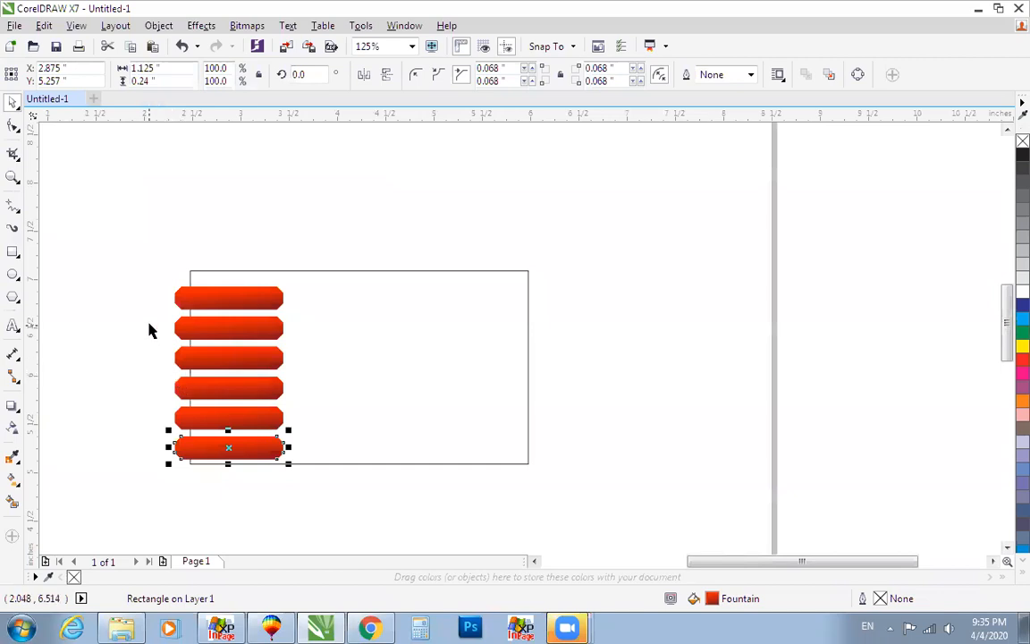
key("ctrl+z")
key("ctrl+z")
key("ctrl+z")
key("ctrl+z")
key("ctrl+z")
key("ctrl+z")
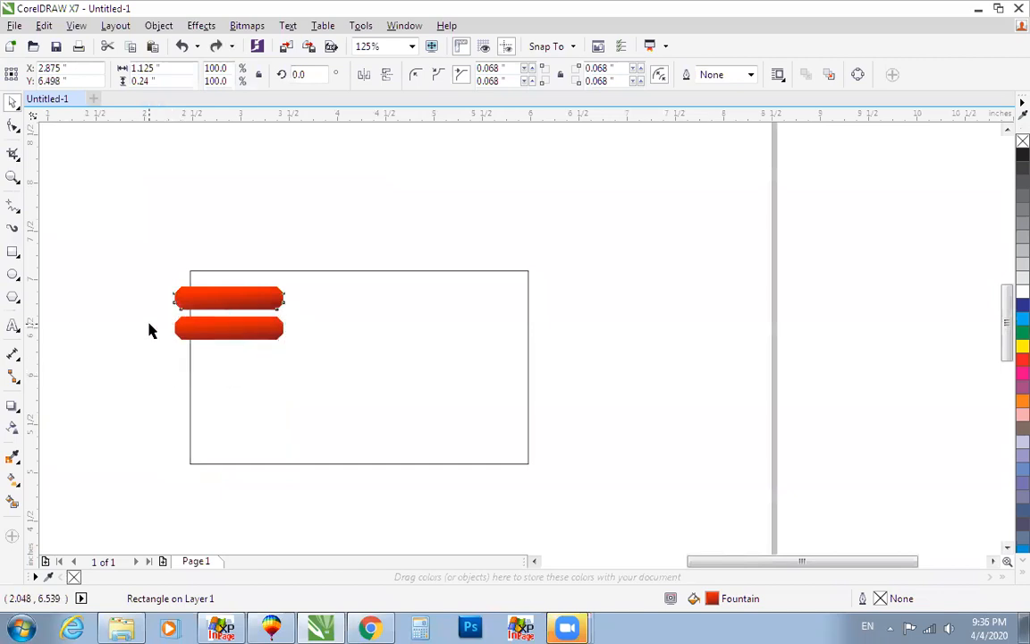
Place a copy of the top red bar about 0.27 inch directly below it, leaving a narrower gap
left_click_drag(135, 234, 387, 335)
left_click_drag(337, 381, 346, 296)
key("ctrl+z")
left_click_drag(345, 375, 346, 474)
right_click(345, 474)
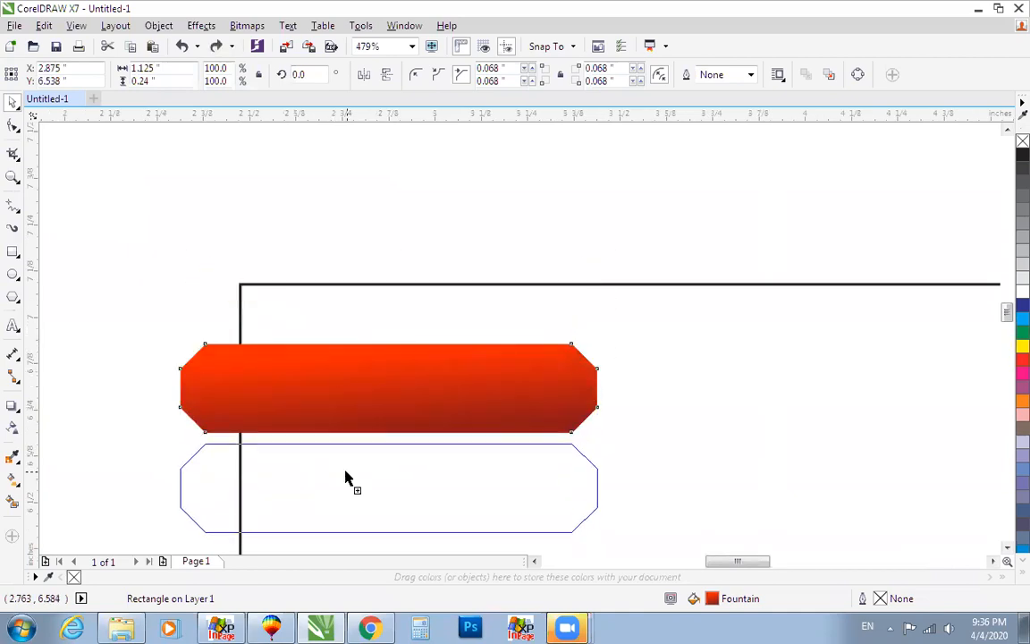
Repeat the duplication five more times at the same spacing to make a column of seven bars
scroll(345, 474, "down", 2)
key("F4")
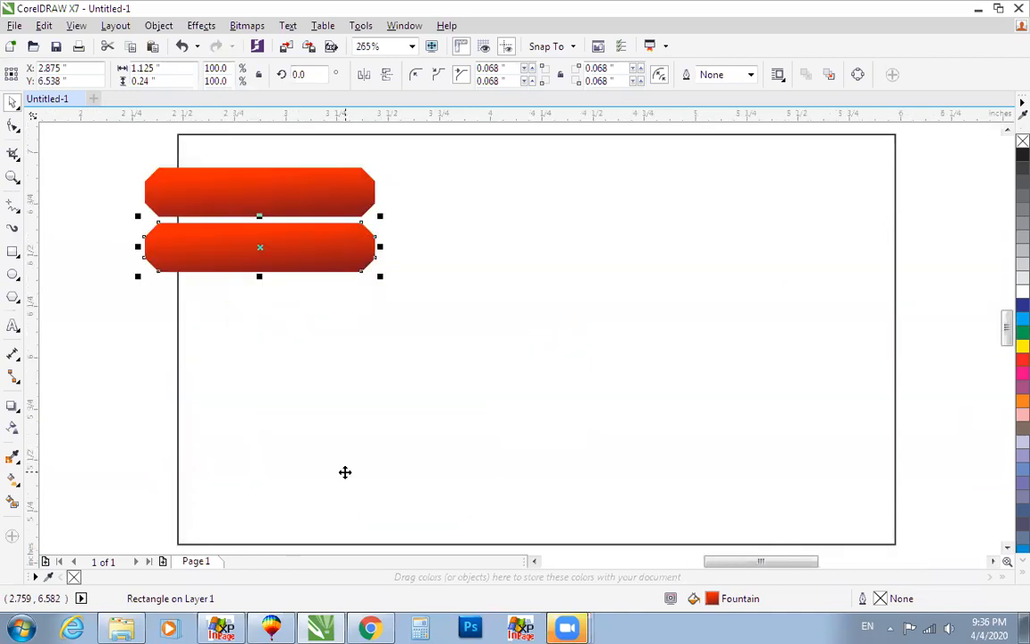
key("ctrl+r")
key("ctrl+r")
key("ctrl+r")
key("ctrl+r")
key("ctrl+r")
Select all seven bars, shift the column up about 0.13 inch and group them
scroll(345, 473, "down", 3)
left_click_drag(196, 241, 545, 526)
left_click_drag(261, 176, 613, 525)
left_click_drag(474, 374, 473, 341)
key("ctrl+g")
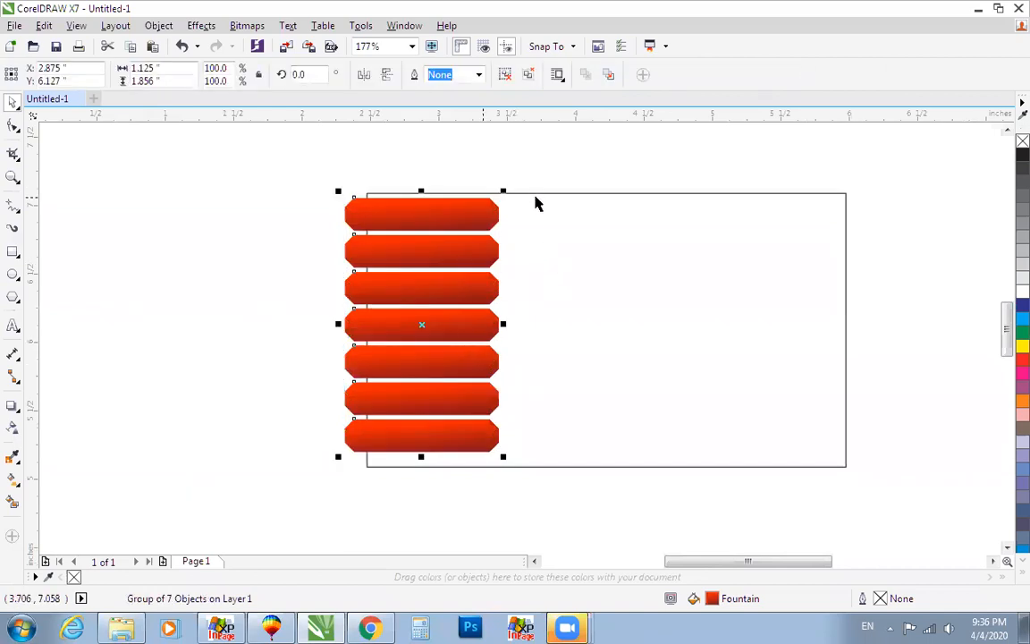
Center the bar group vertically on the card rectangle, keeping it overhanging the card's left edge
left_click(534, 193, "shift")
key("r")
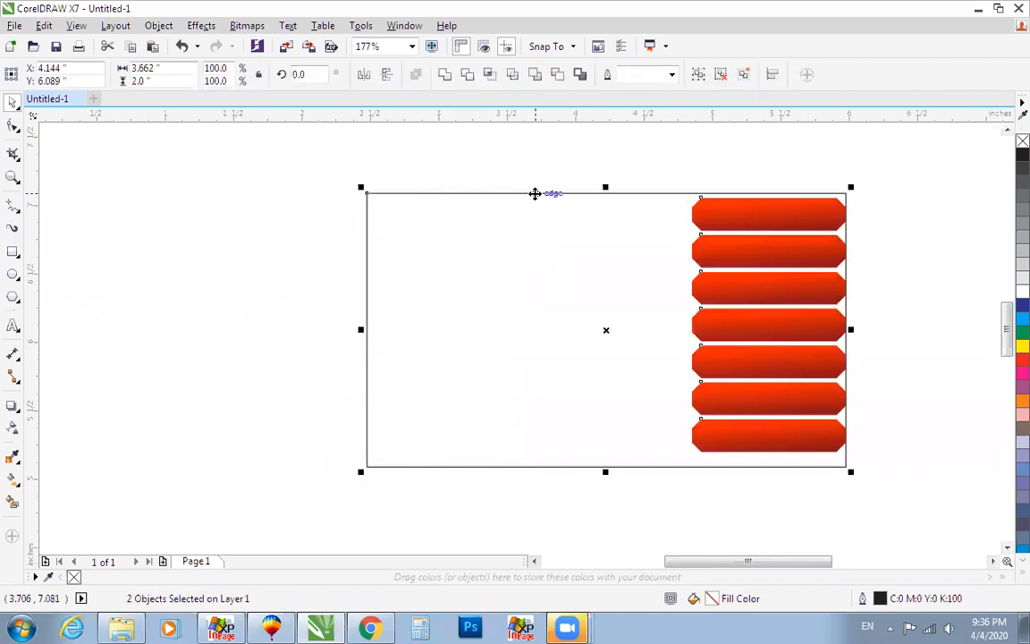
key("ctrl+z")
key("c")
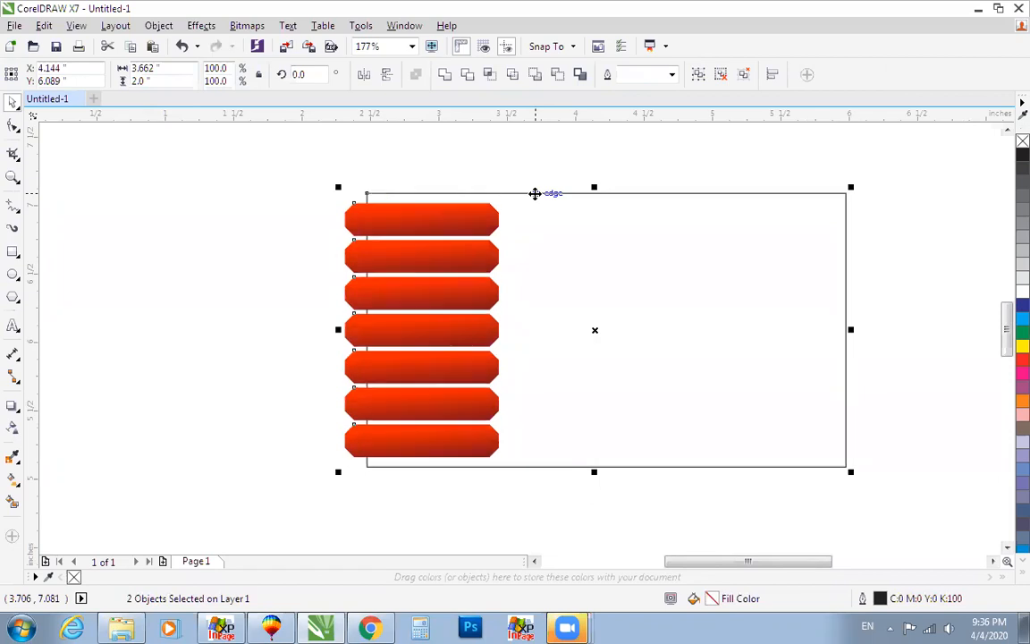
left_click(525, 176)
scroll(807, 271, "up", 1)
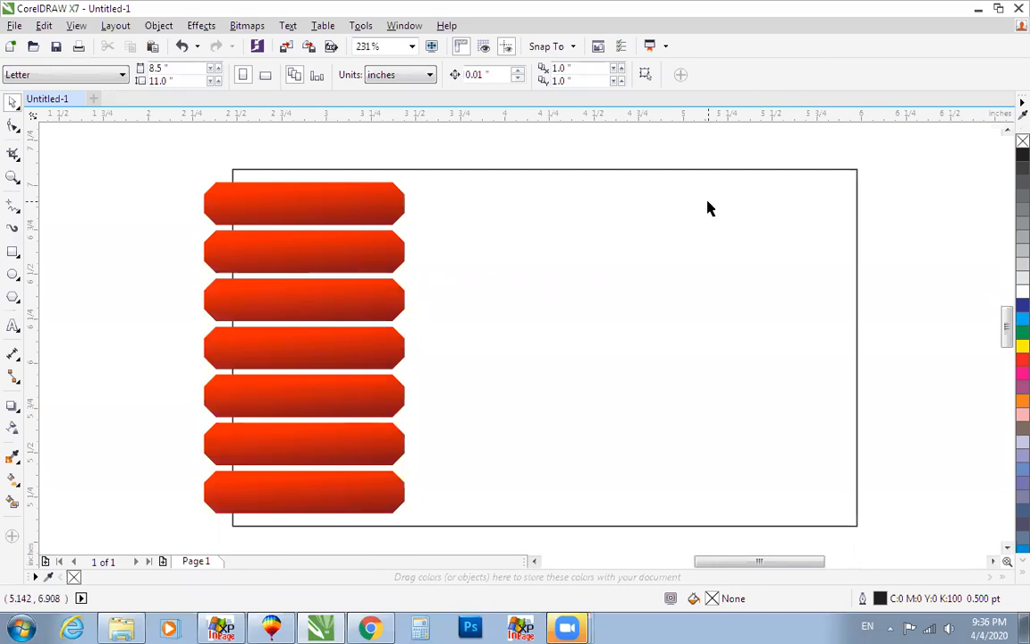
Mute the computer's system sound
left_click(949, 629)
left_click(946, 549)
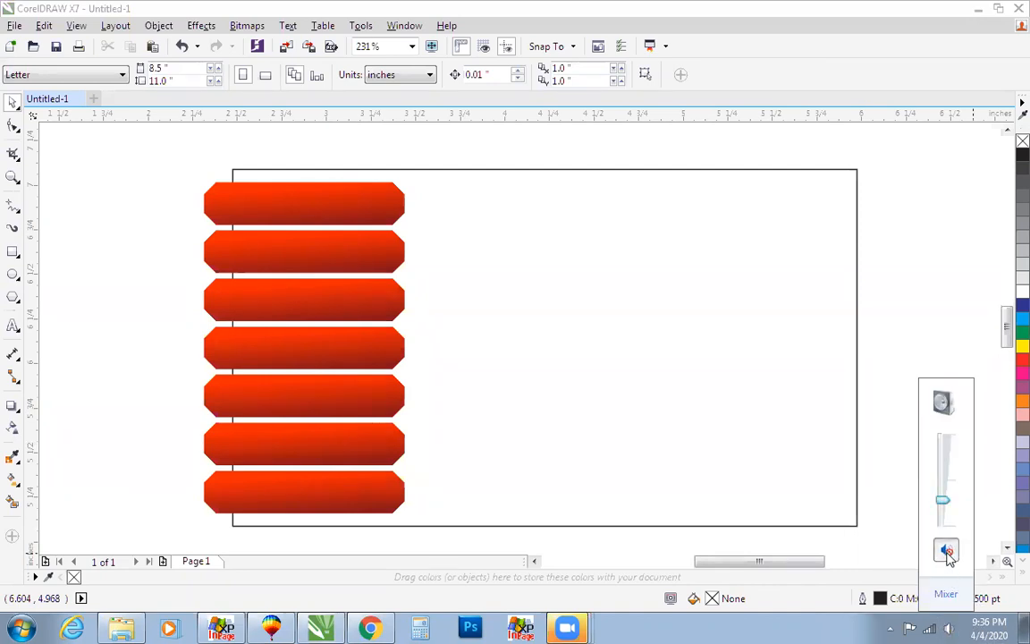
left_click(664, 309)
Examine the grouped bar column's vertical centering and its overhang past the card's left edge
left_click(304, 252)
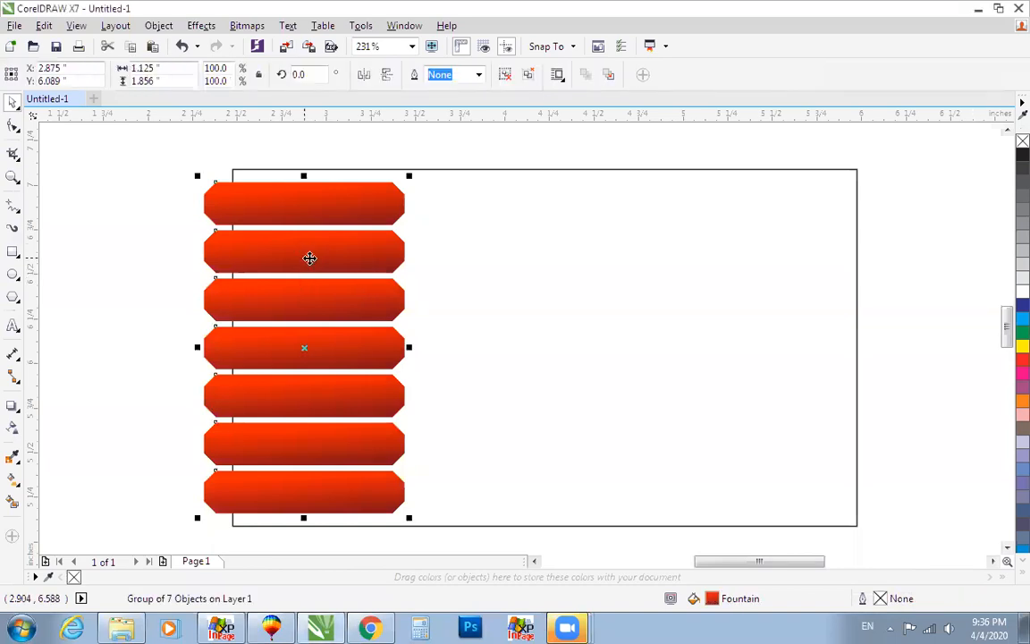
scroll(308, 256, "down", 2)
left_click(631, 457)
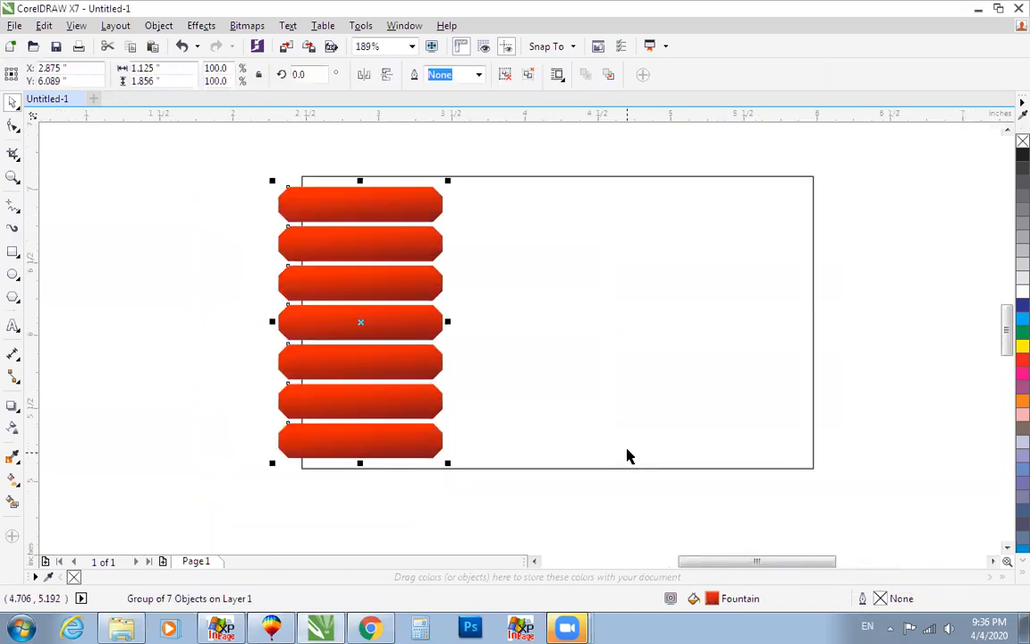
left_click_drag(226, 152, 646, 496)
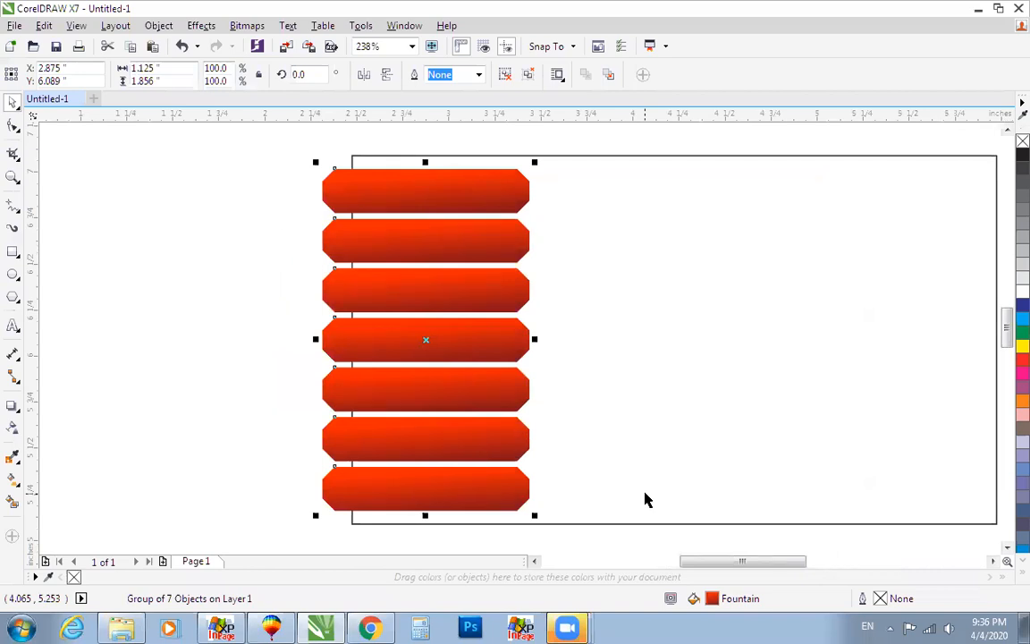
right_click(623, 484)
left_click_drag(390, 237, 866, 528)
left_click_drag(214, 188, 892, 547)
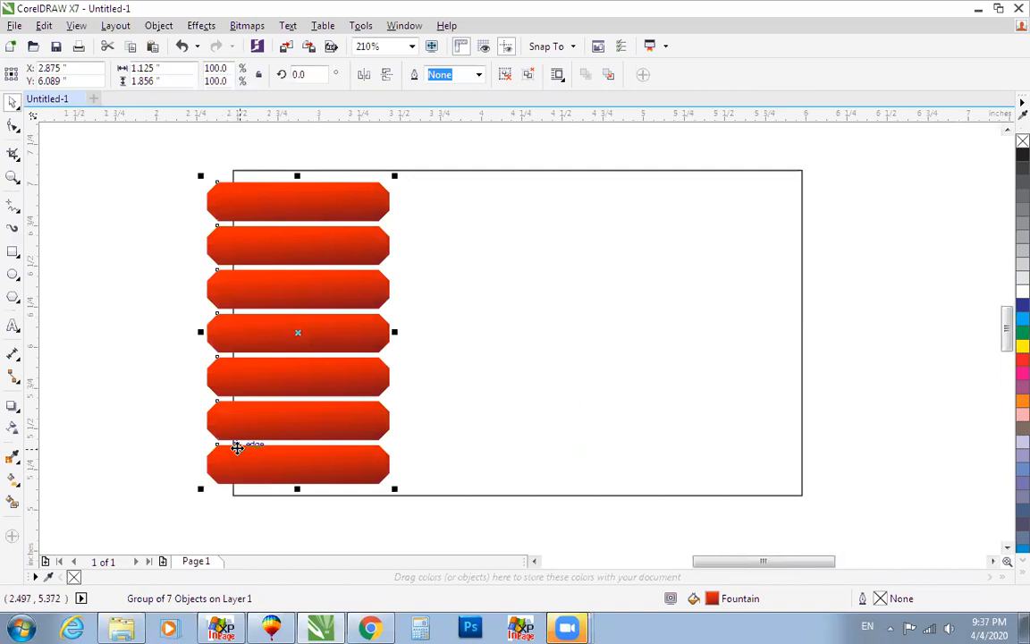
Create a 3.25 by 1.85 inch copy of the card rectangle, centered inside the card as an inner margin
left_click(434, 178)
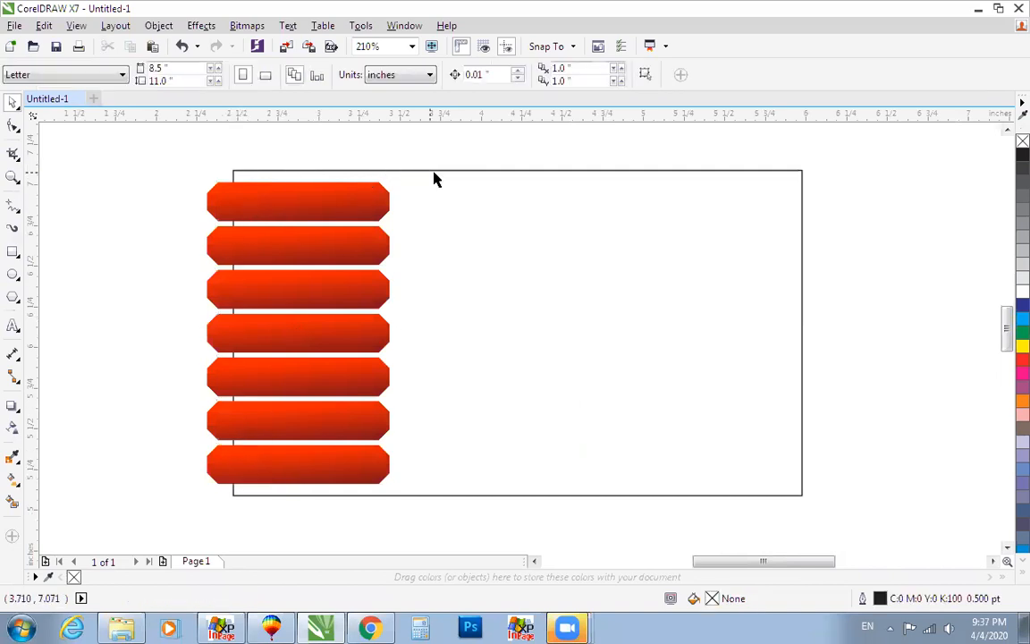
left_click(438, 169)
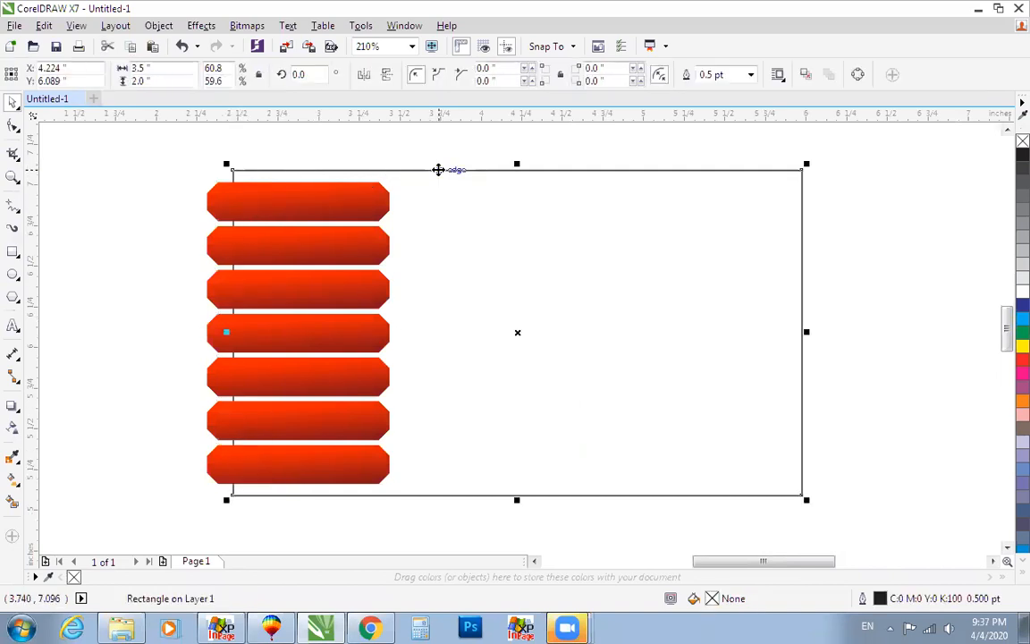
left_click(130, 68)
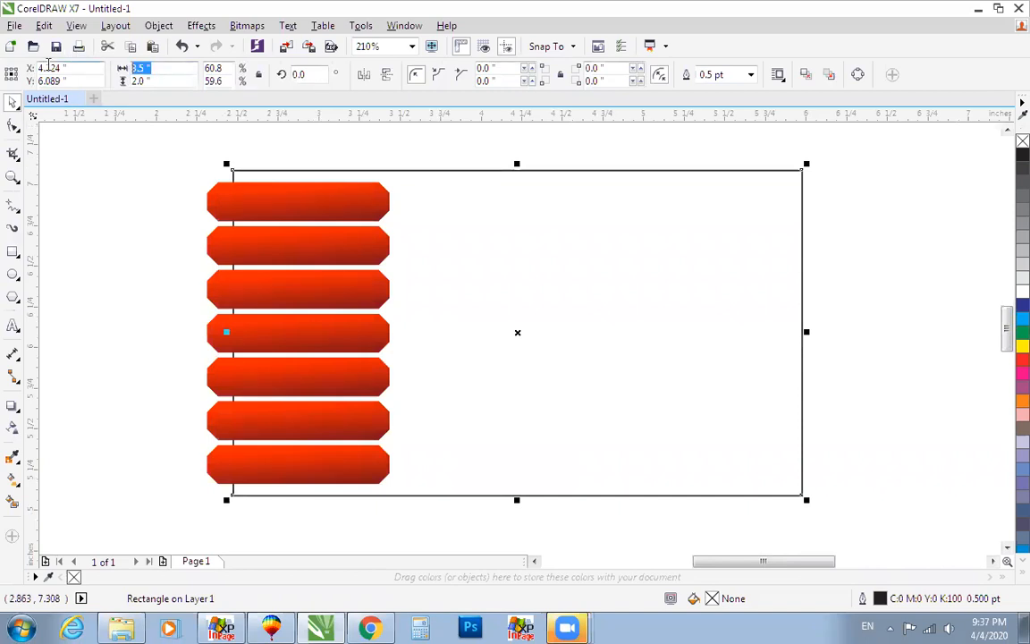
type("3.25")
key("Tab")
type("1")
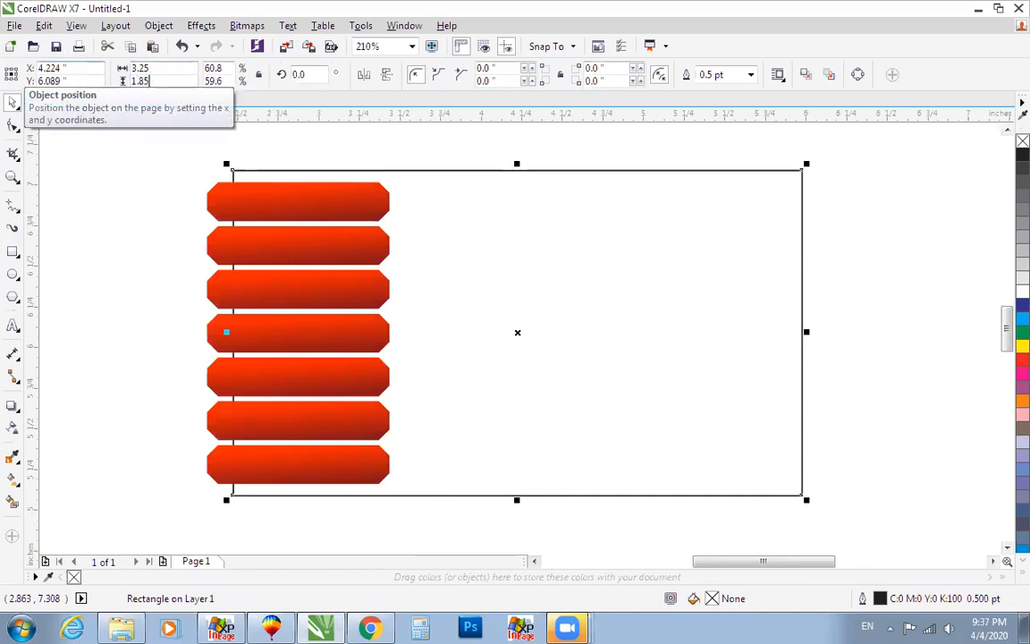
type(".85")
key("Return")
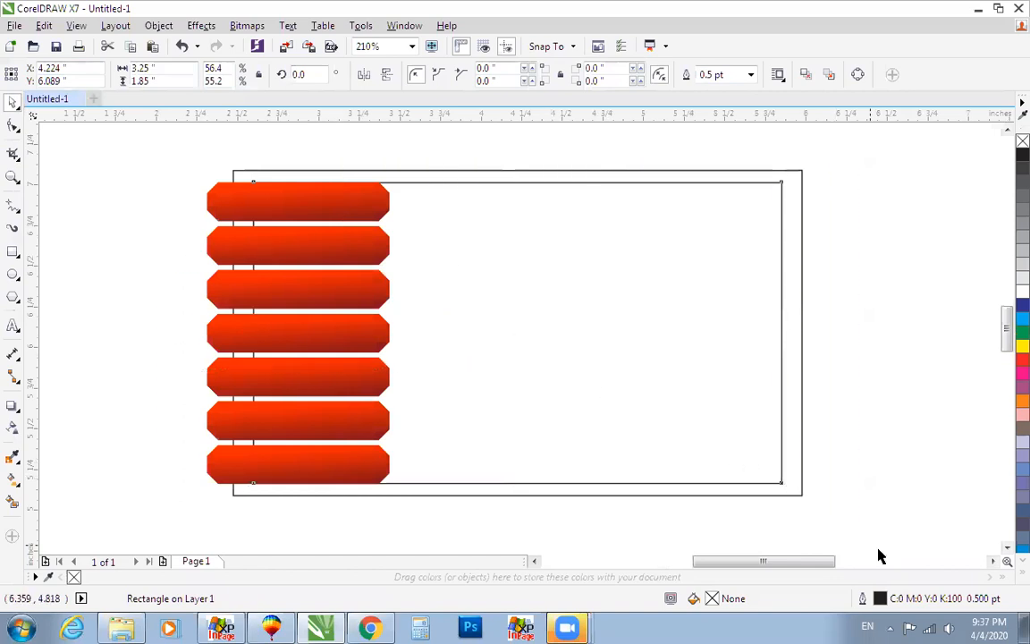
Examine how the bar column lines up with the inner margin rectangle and the card outline
left_click(217, 187)
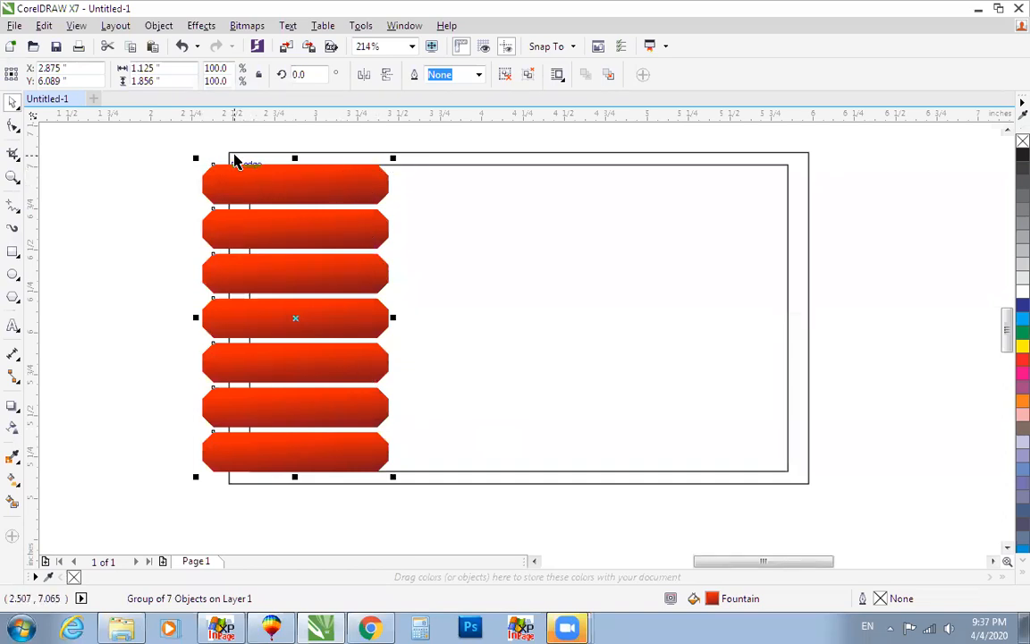
left_click_drag(149, 141, 492, 475)
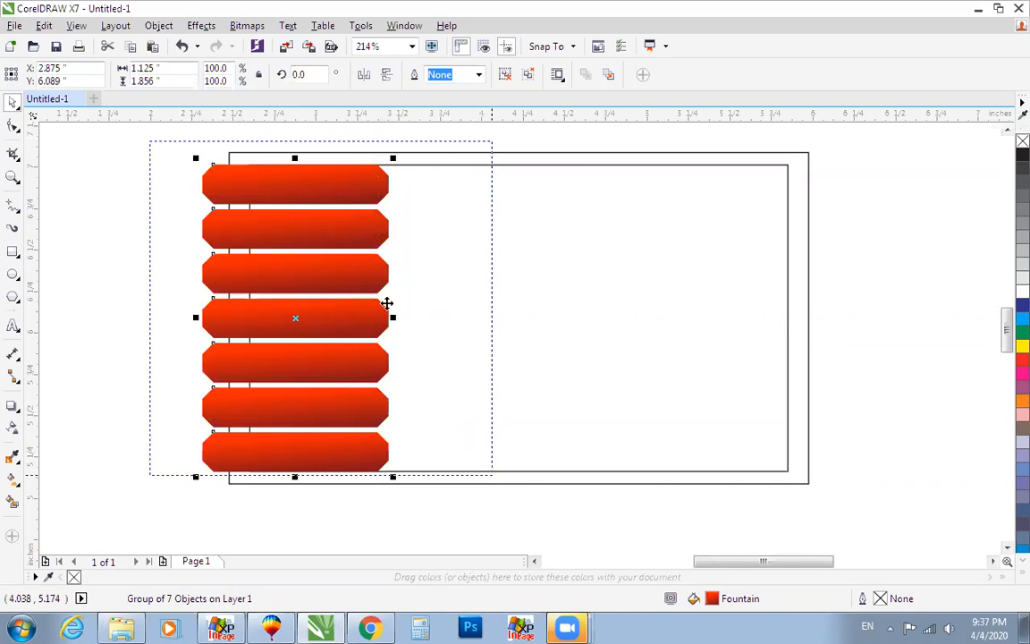
scroll(380, 186, "down", 2)
key("F2")
left_click_drag(308, 141, 720, 395)
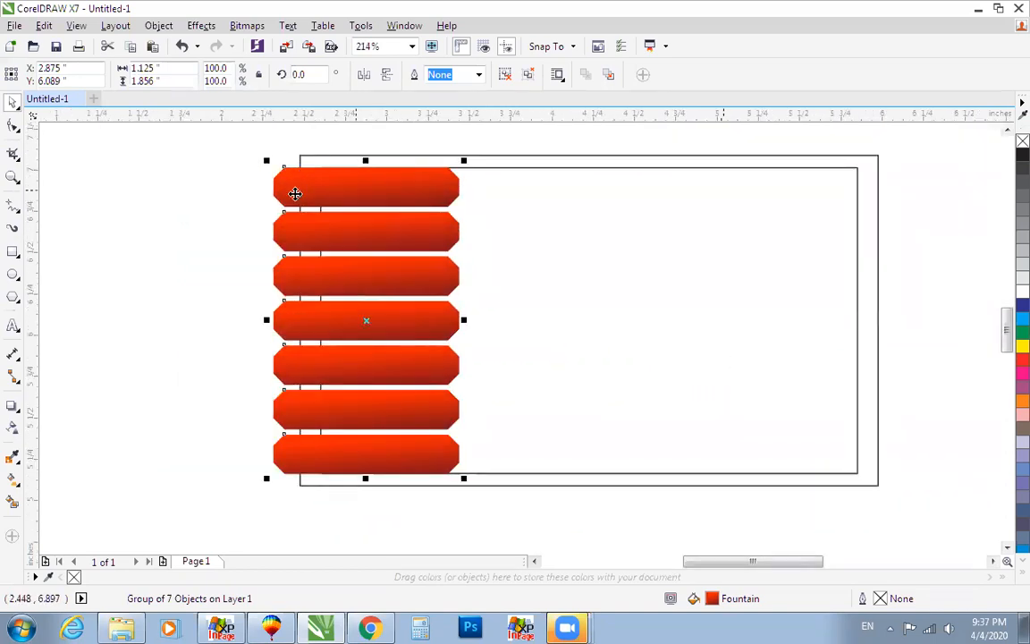
left_click(218, 134)
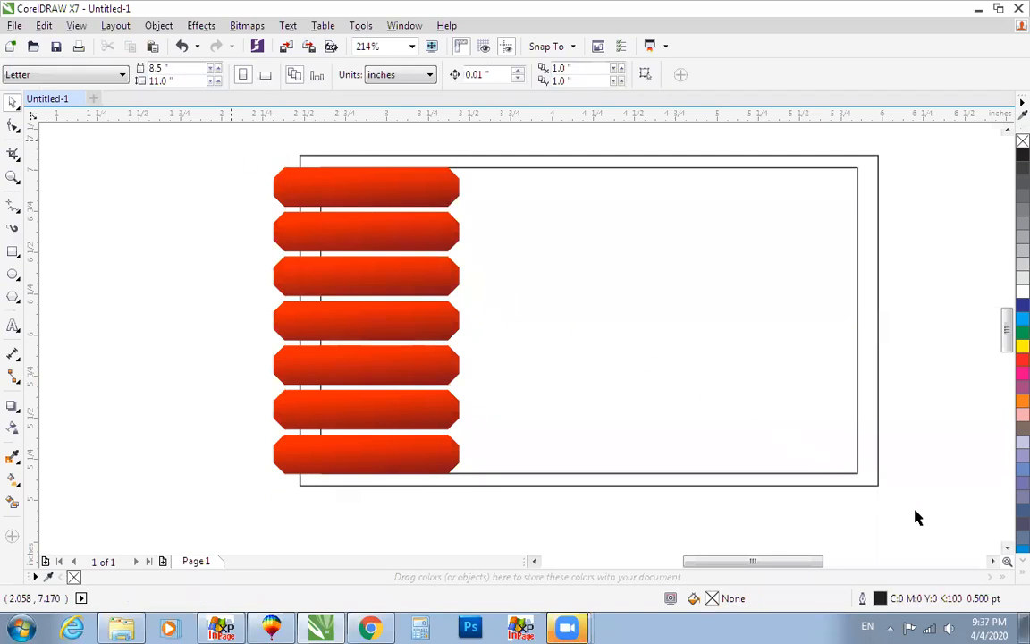
Undo the inner margin rectangle and clear the selection
key("ctrl+a")
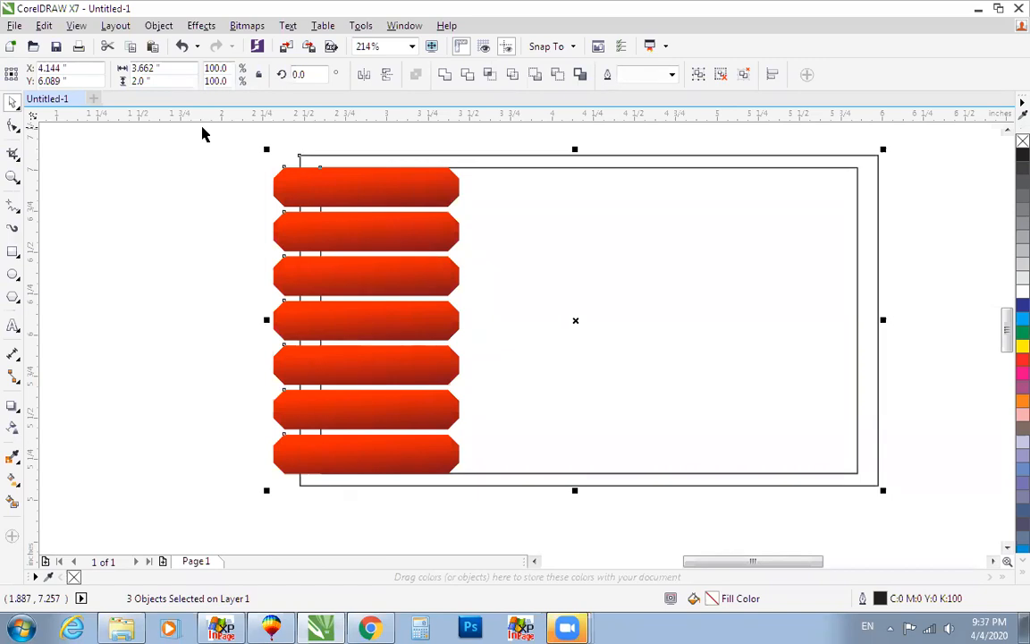
key("ctrl+z")
left_click(219, 137)
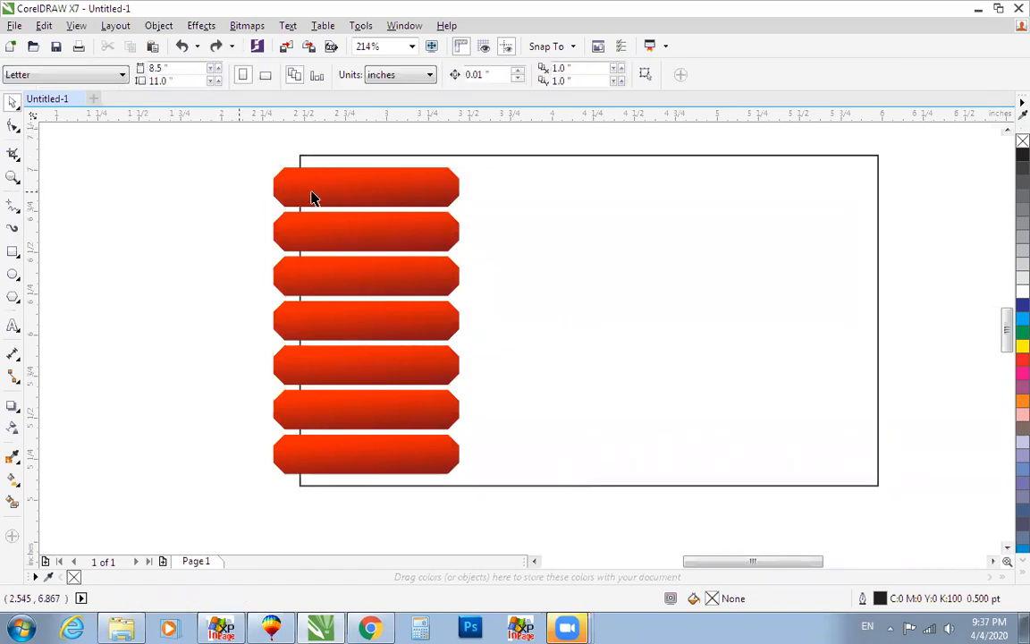
Select the bar column and ungroup it into separate bars
left_click(281, 195)
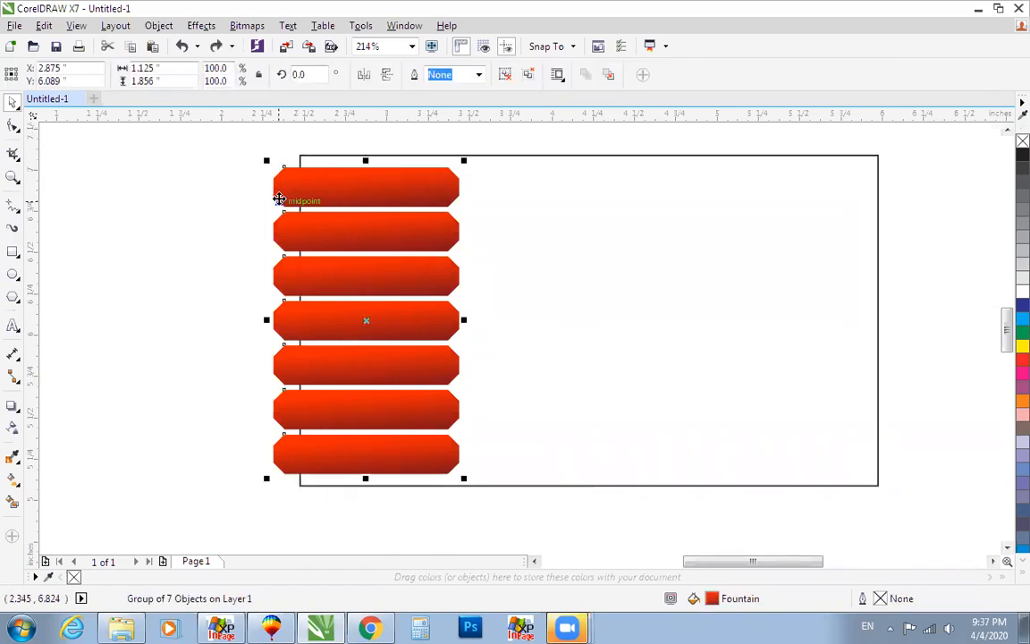
left_click(245, 162)
left_click(278, 184)
left_click(253, 166)
left_click(287, 181)
left_click(206, 134)
left_click_drag(205, 135, 211, 212)
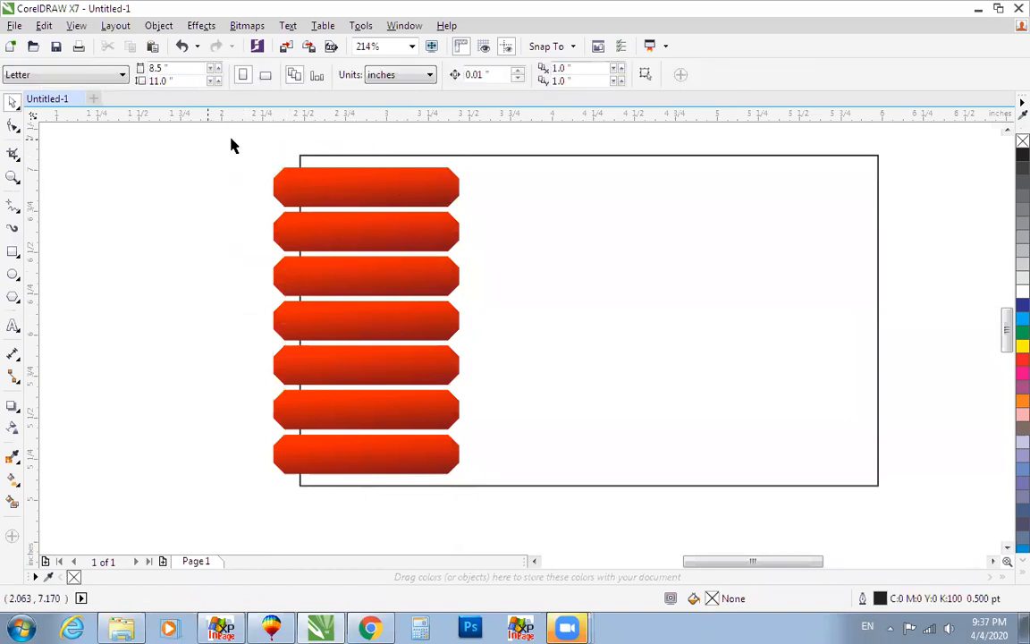
Add each of the seven separate bars to the selection from top to bottom and group them
left_click(286, 183)
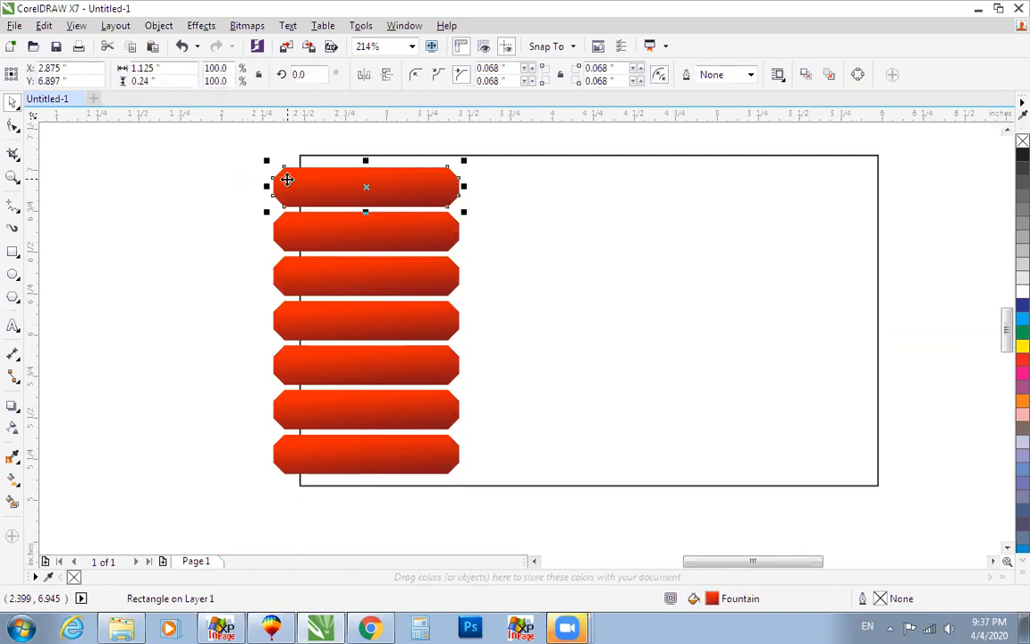
left_click(295, 249, "shift")
left_click(295, 277, "shift")
left_click(297, 320, "shift")
left_click(297, 366, "shift")
left_click(297, 412, "shift")
left_click(295, 446, "shift")
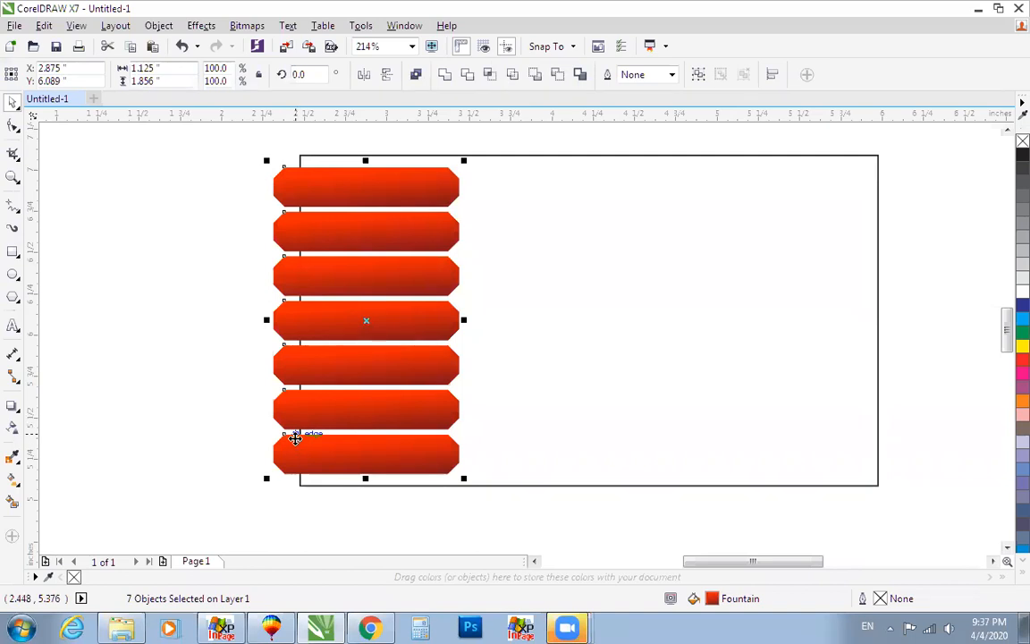
key("ctrl+g")
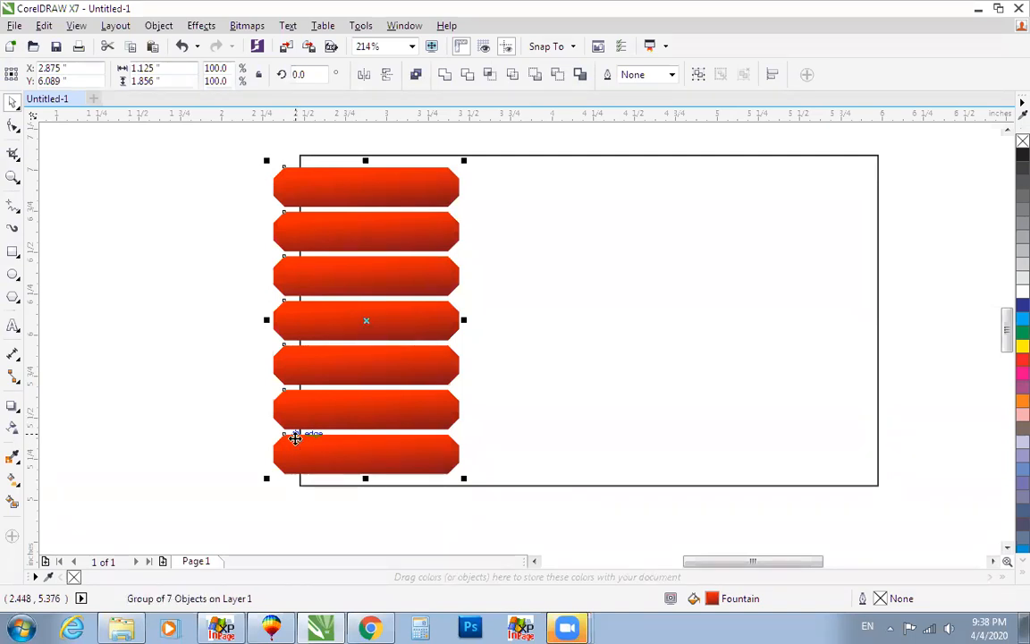
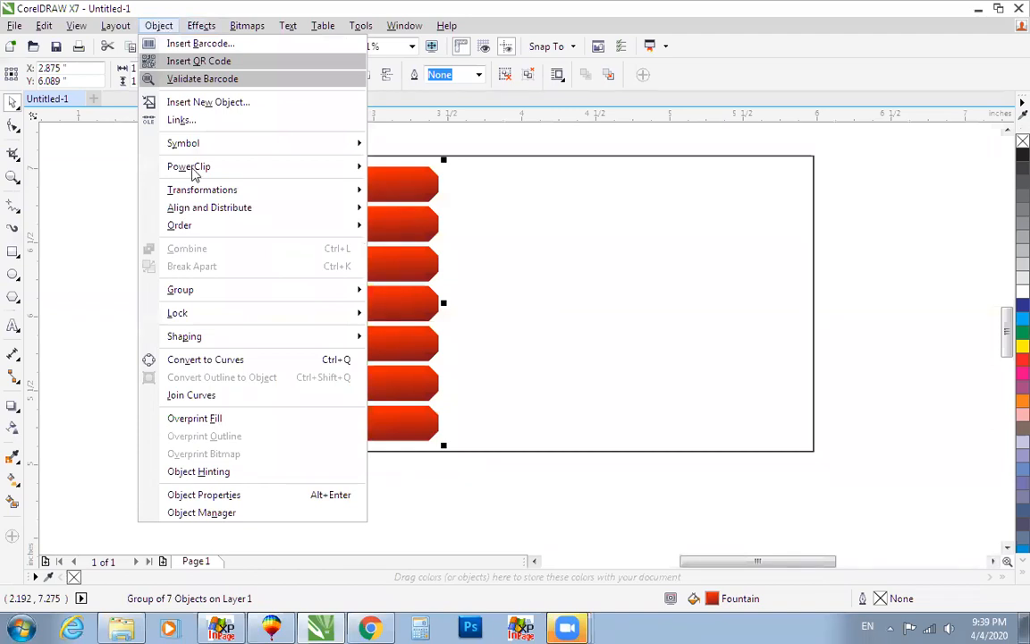
PowerClip the bar group inside the card rectangle to trim its overhang at the left edge
mouse_move(192, 173)
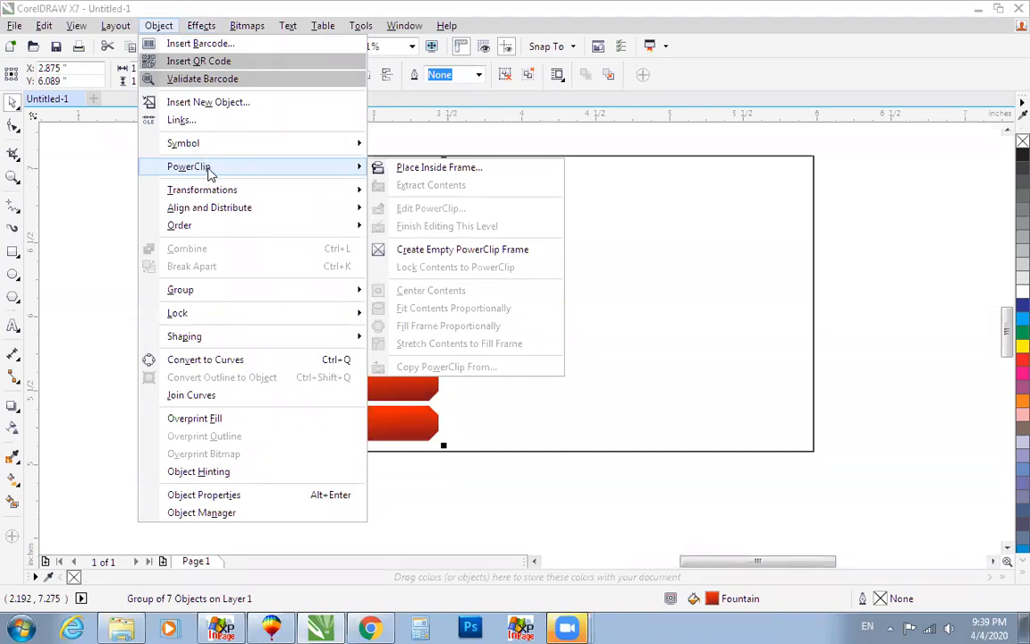
left_click(444, 170)
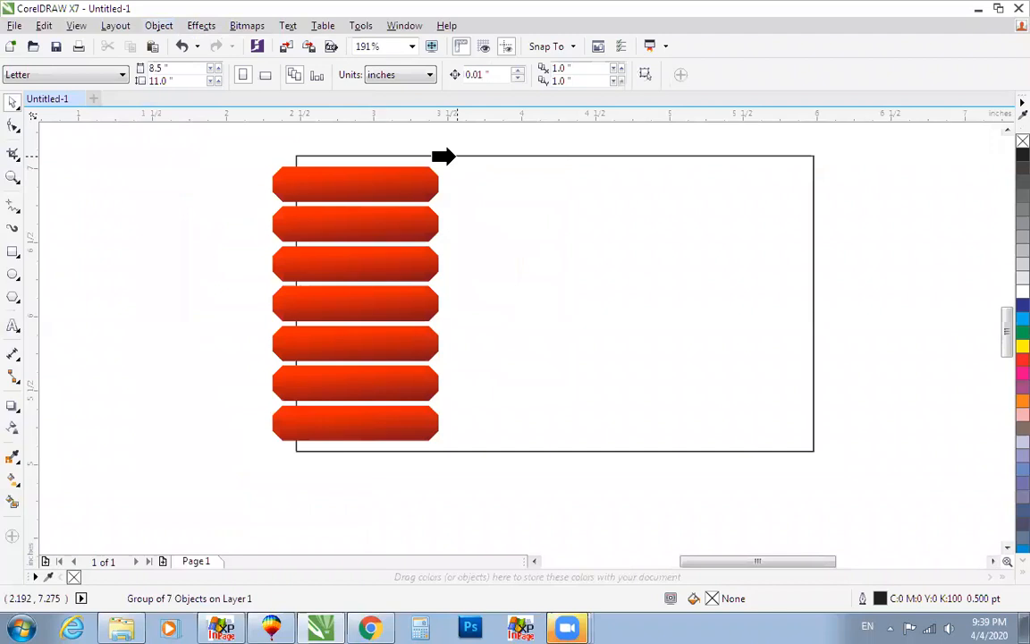
left_click(455, 154)
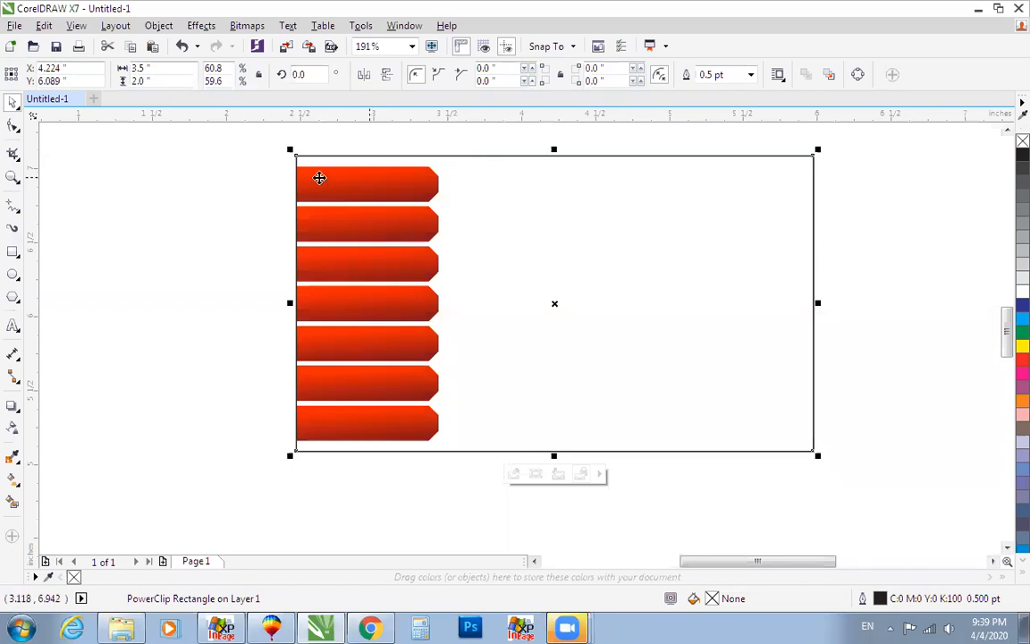
Undo the PowerClip, check that the bars select as one group, and clear the selection
key("ctrl+z")
left_click(214, 202)
left_click(284, 187)
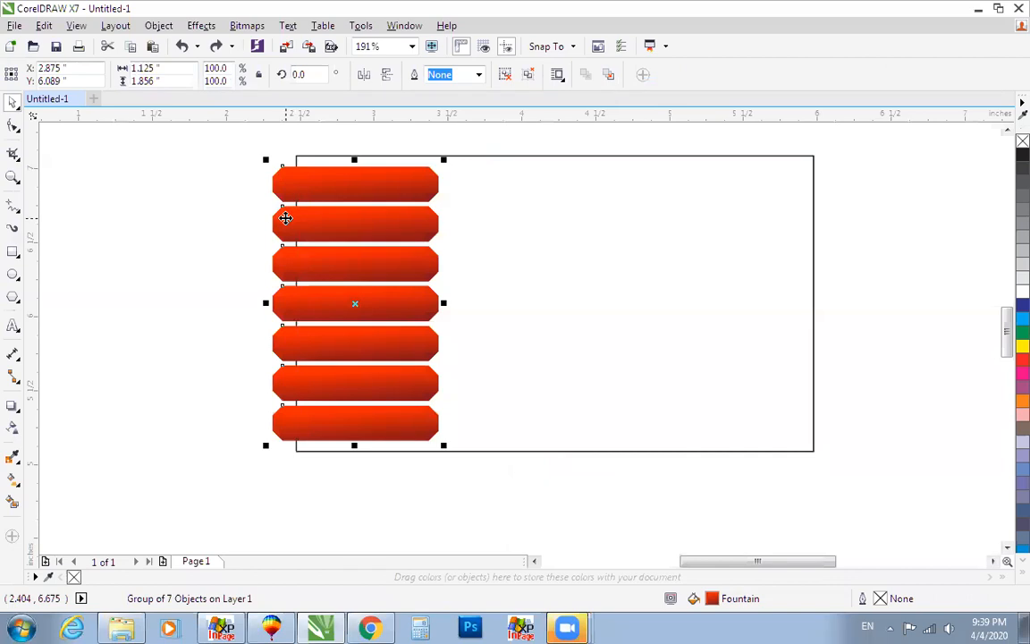
left_click(196, 239)
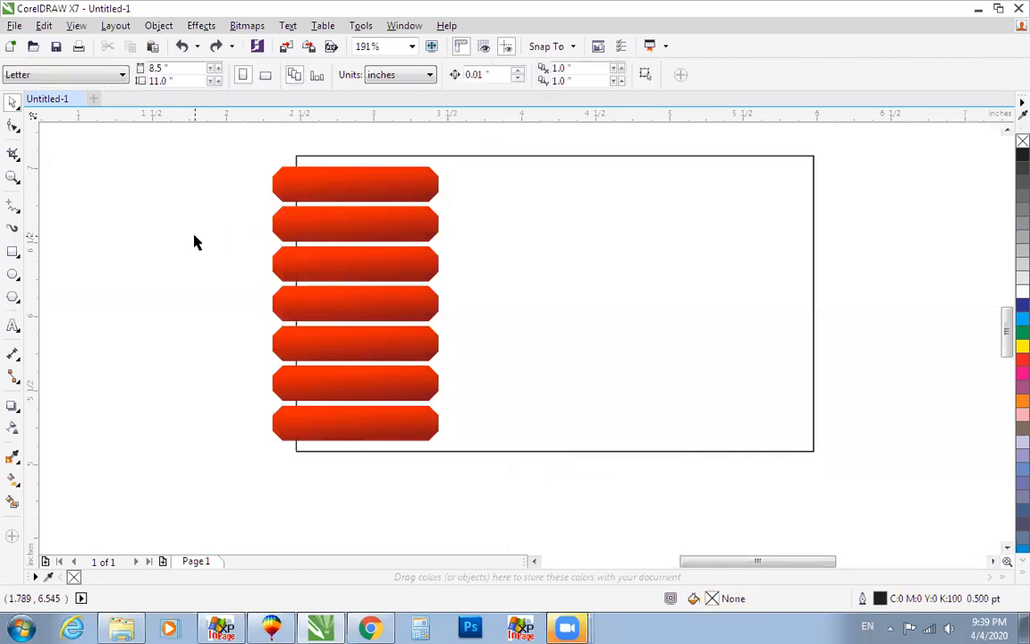
Select the bar group and examine the Edit and PowerClip Frame pages of the workspace options for the auto-center setting
left_click(300, 184)
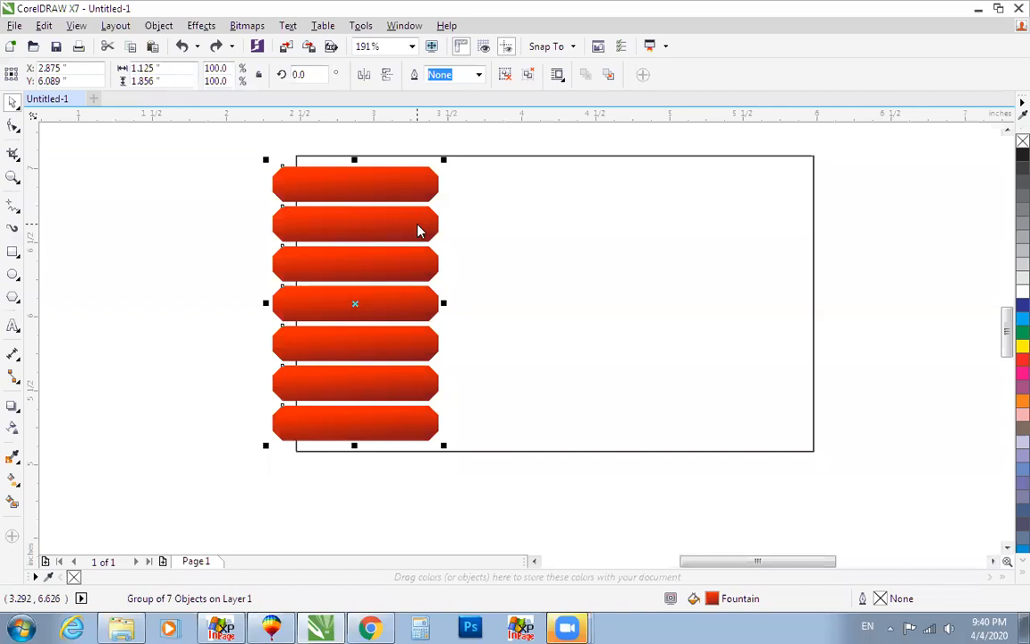
key("ctrl+j")
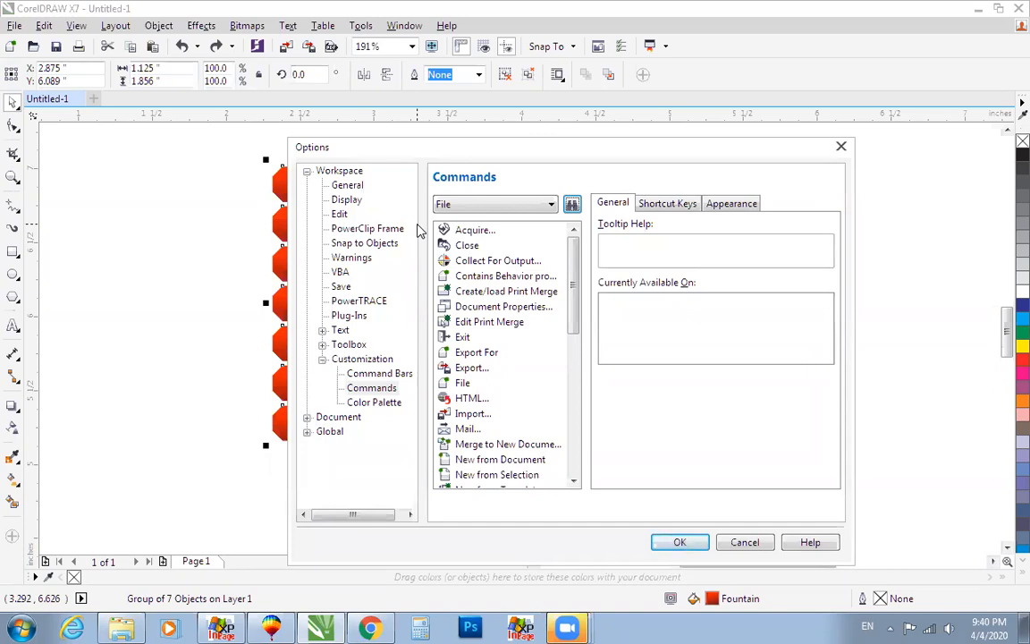
left_click(307, 172)
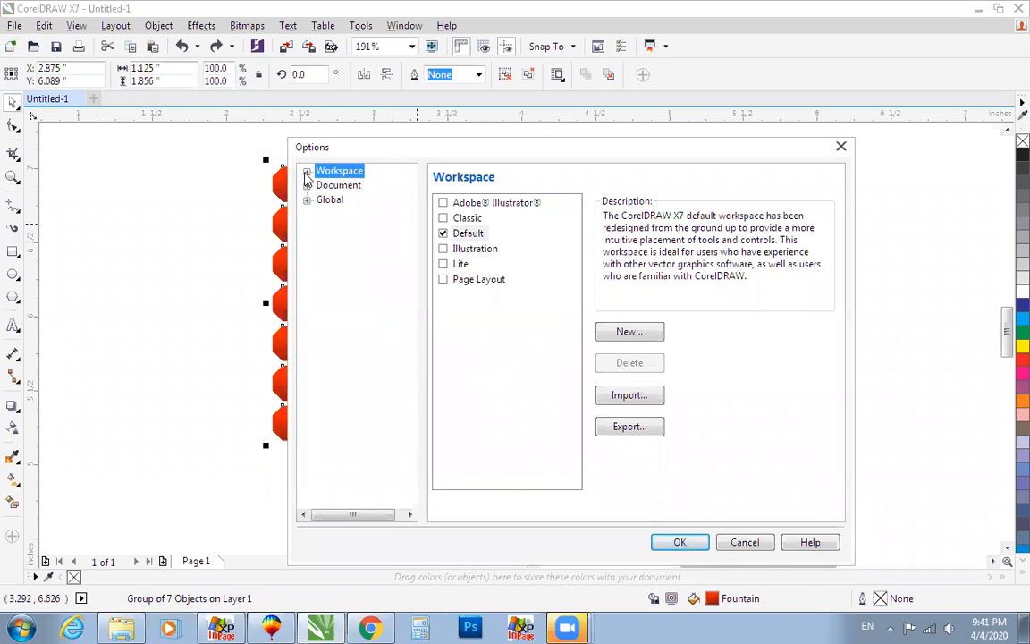
left_click(307, 171)
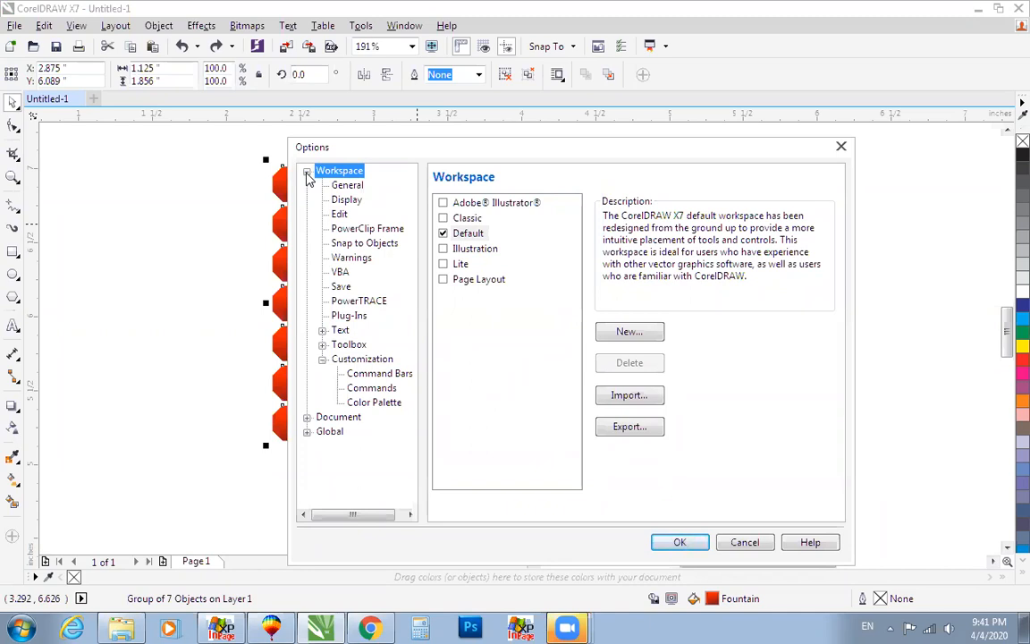
left_click(338, 215)
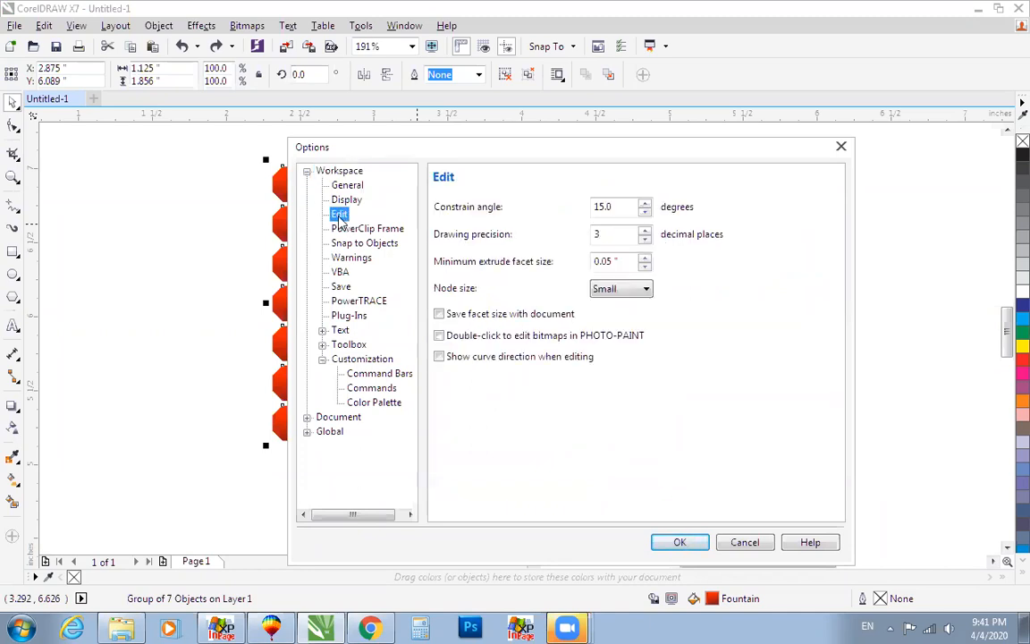
left_click(339, 230)
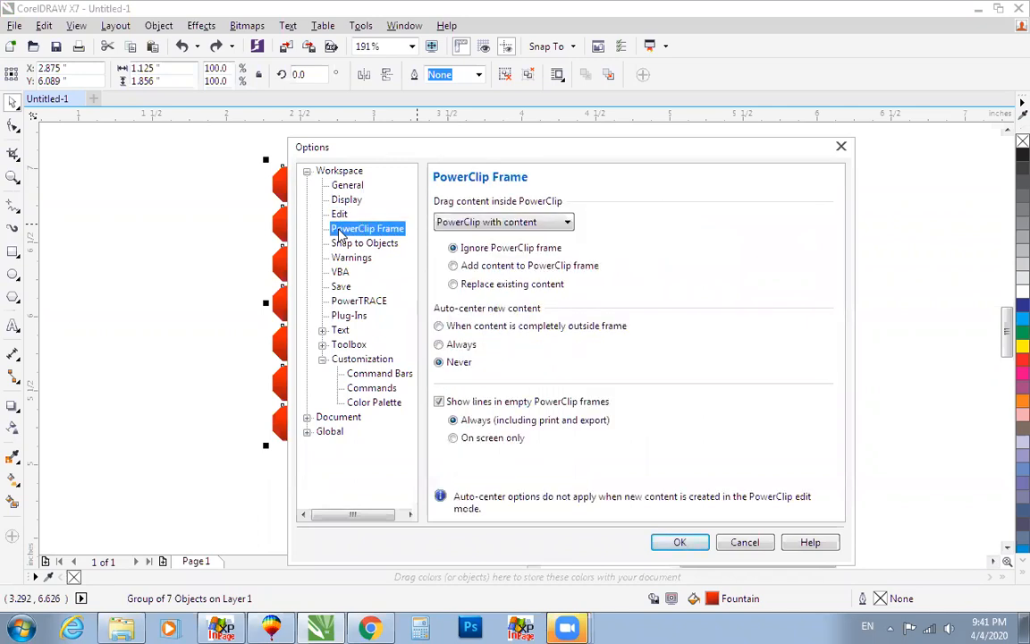
left_click(341, 214)
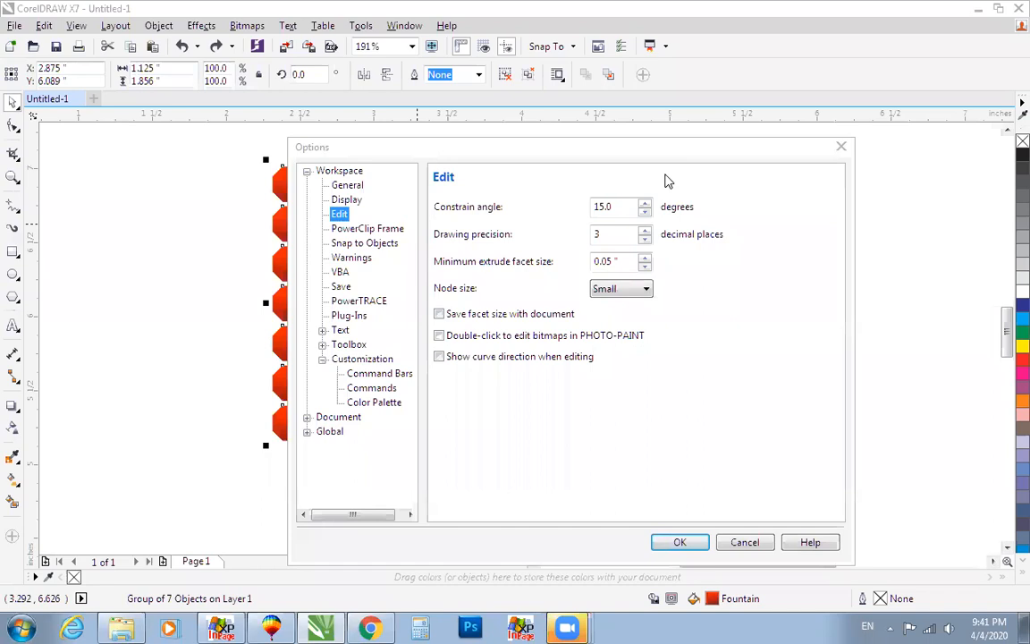
left_click(338, 214)
left_click(390, 235)
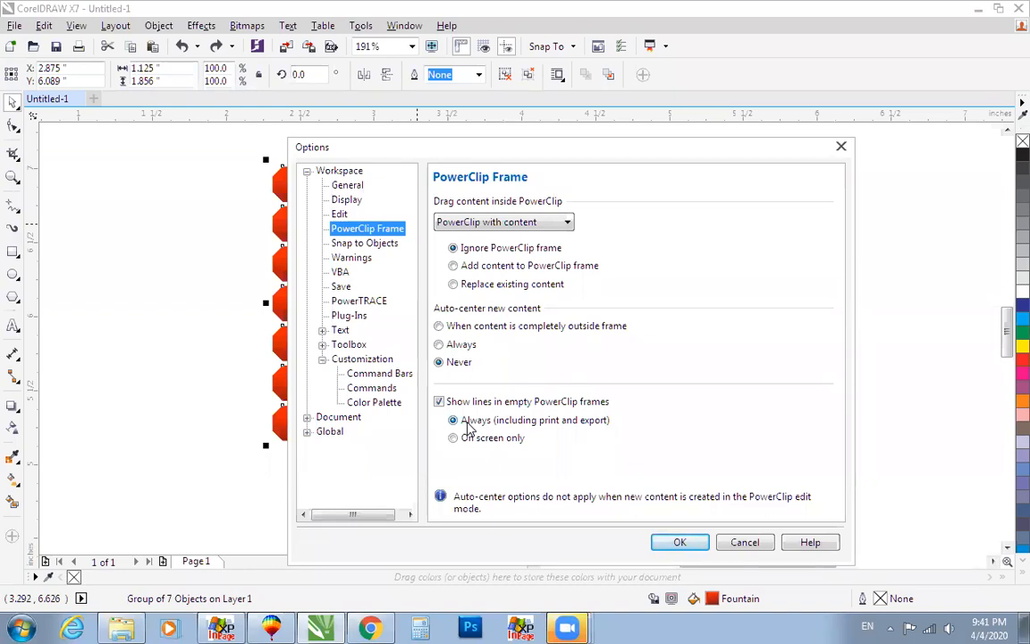
left_click(345, 199)
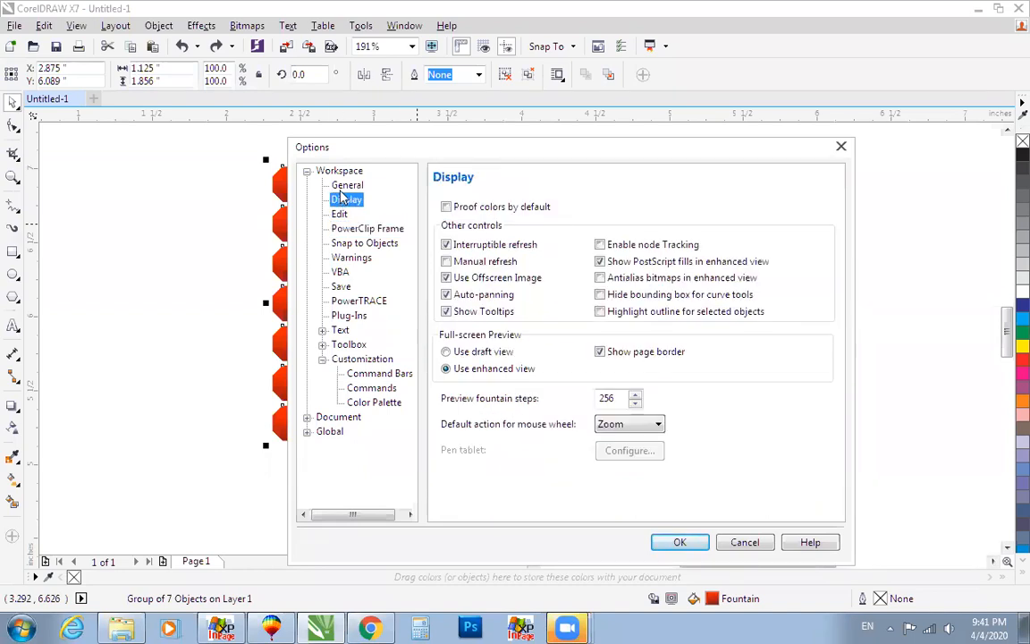
left_click(344, 187)
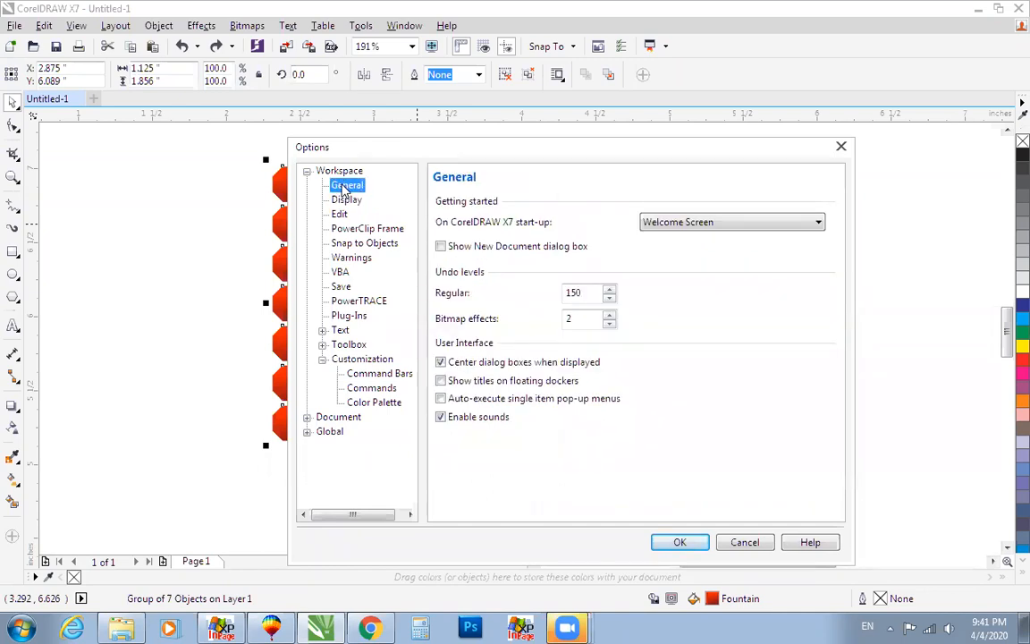
left_click(341, 216)
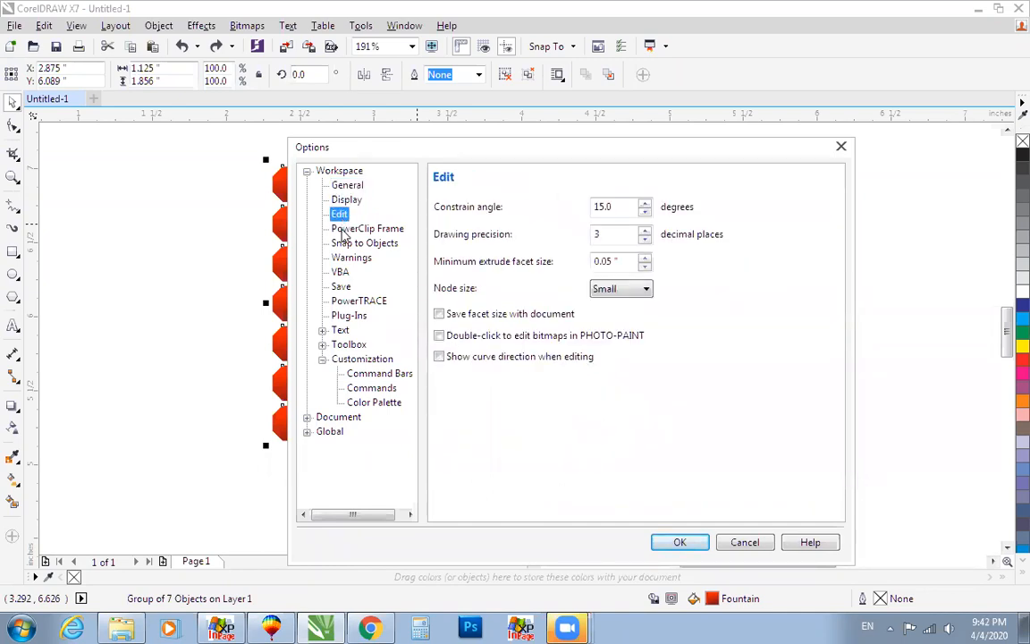
left_click(344, 231)
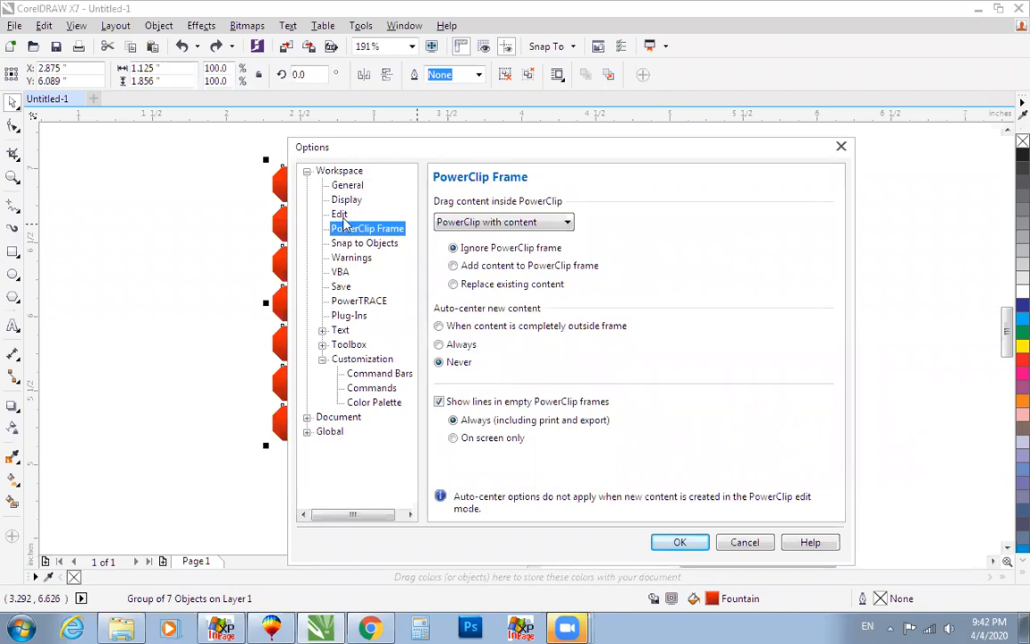
Switch to CorelDRAW 9 to examine its Edit option for auto-centering PowerClip contents, cancel, and close the options in CorelDRAW X7
left_click(273, 625)
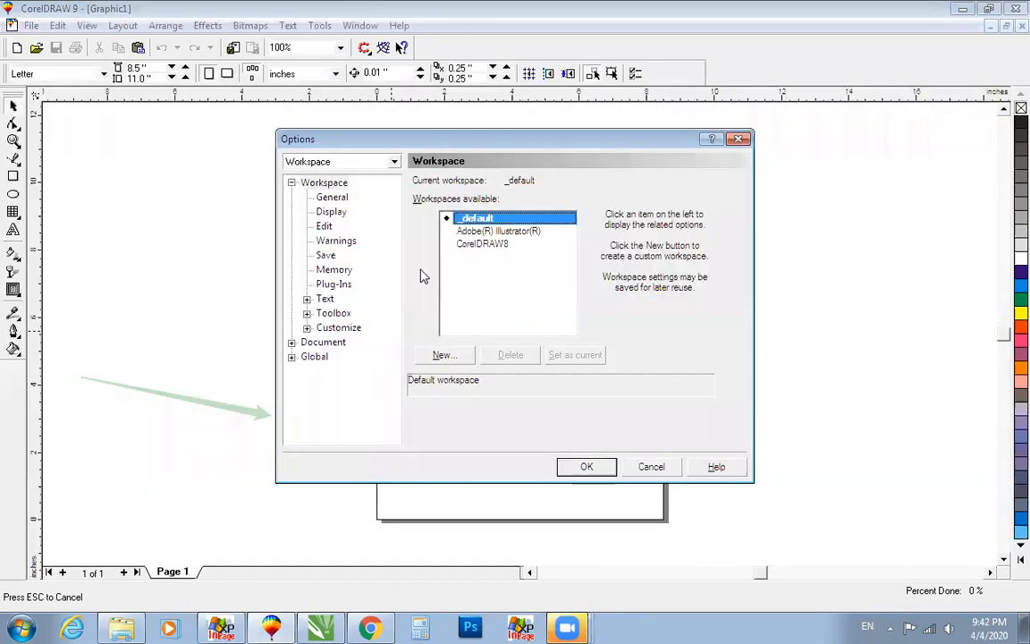
left_click(324, 227)
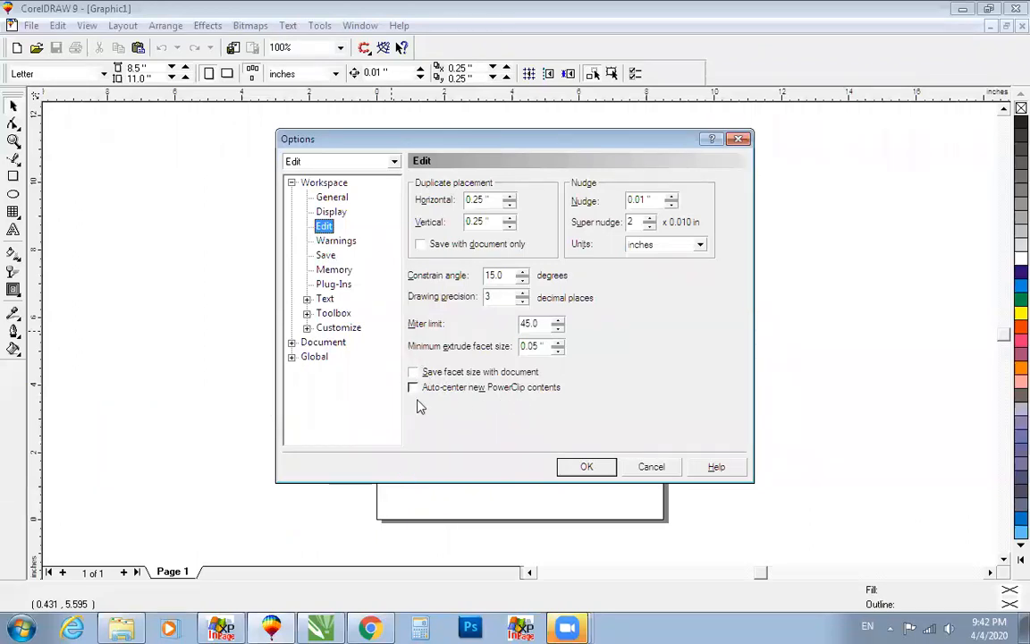
left_click(649, 463)
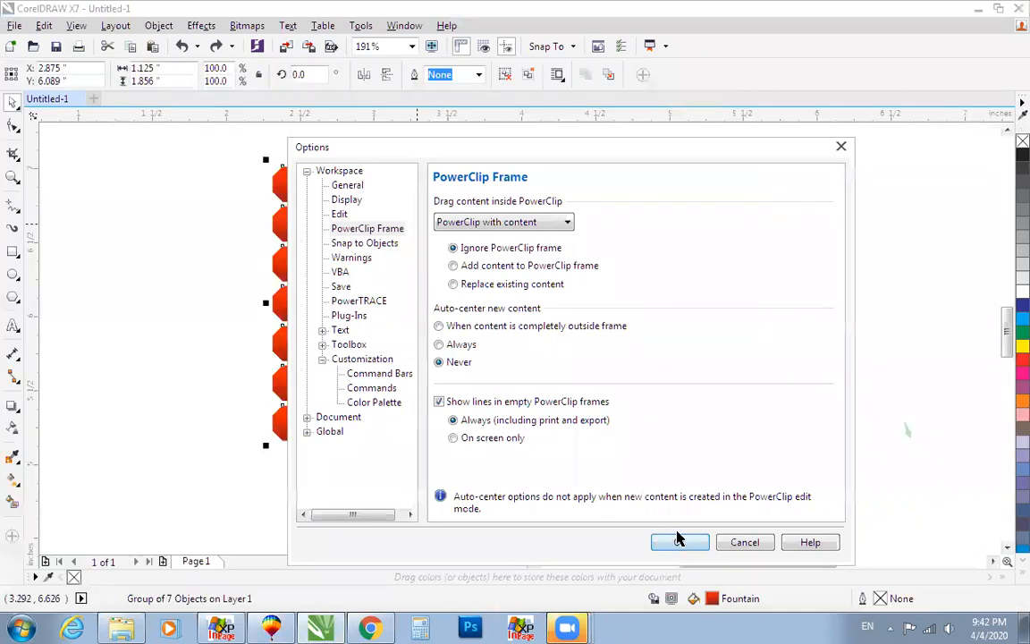
left_click(676, 537)
PowerClip the bar group inside the 3.5 by 2 inch card rectangle by targeting its outline
left_click(154, 25)
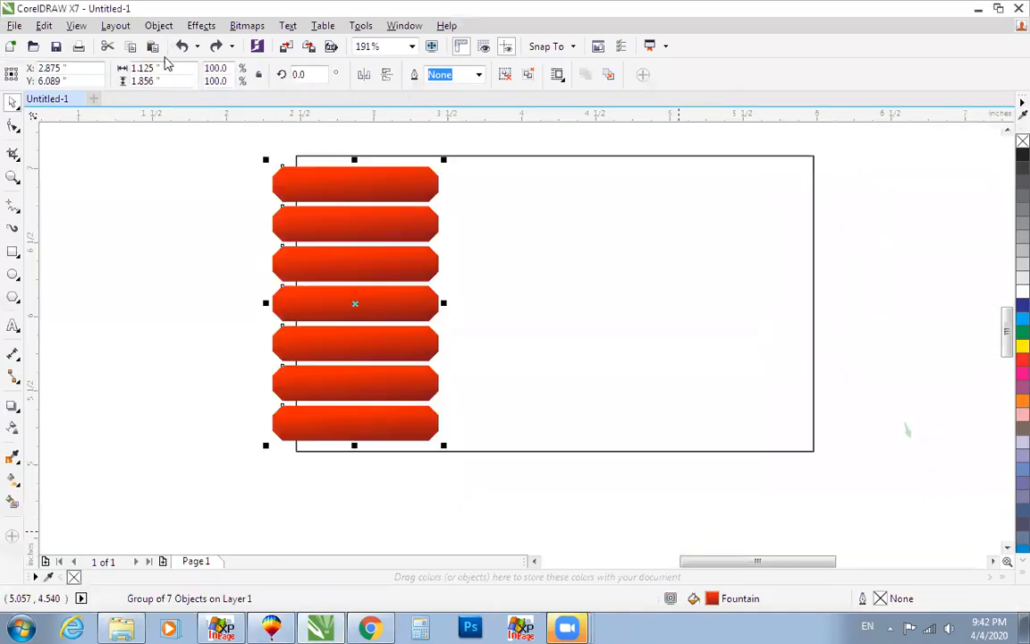
mouse_move(198, 168)
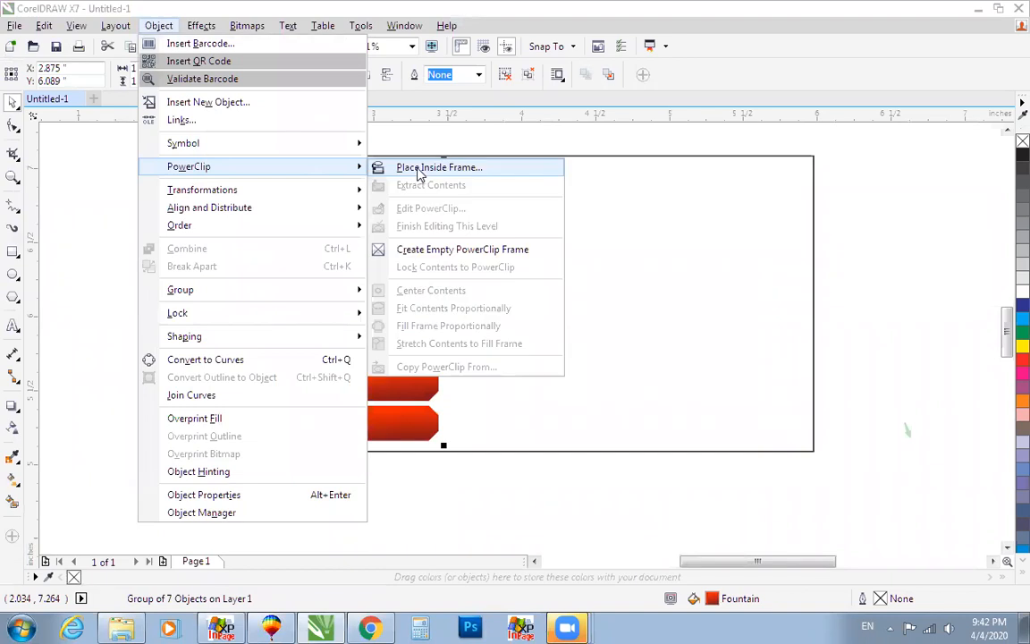
left_click(418, 170)
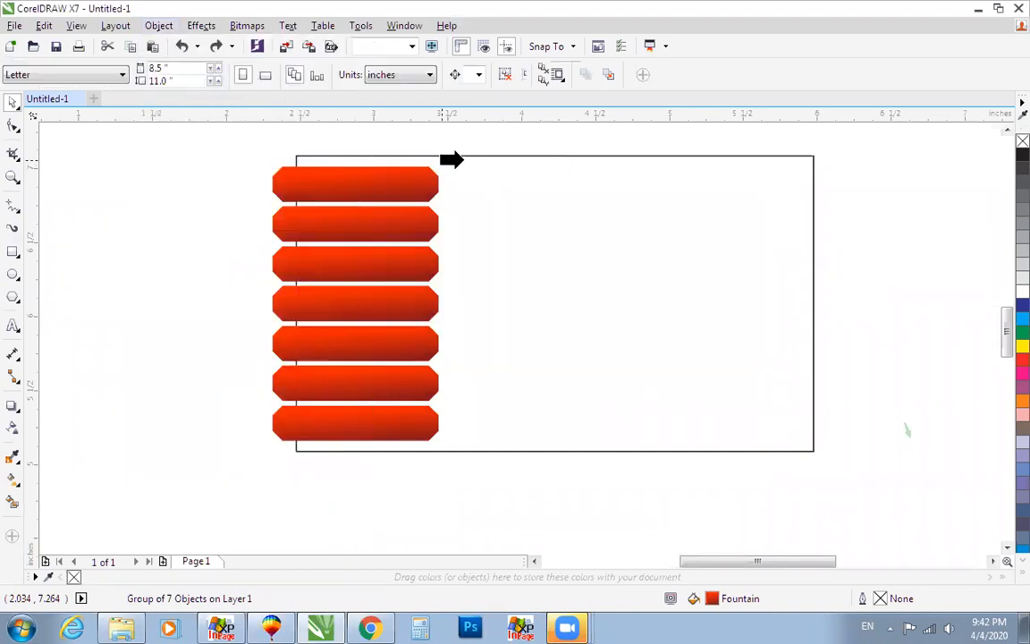
left_click(460, 187)
left_click(497, 341)
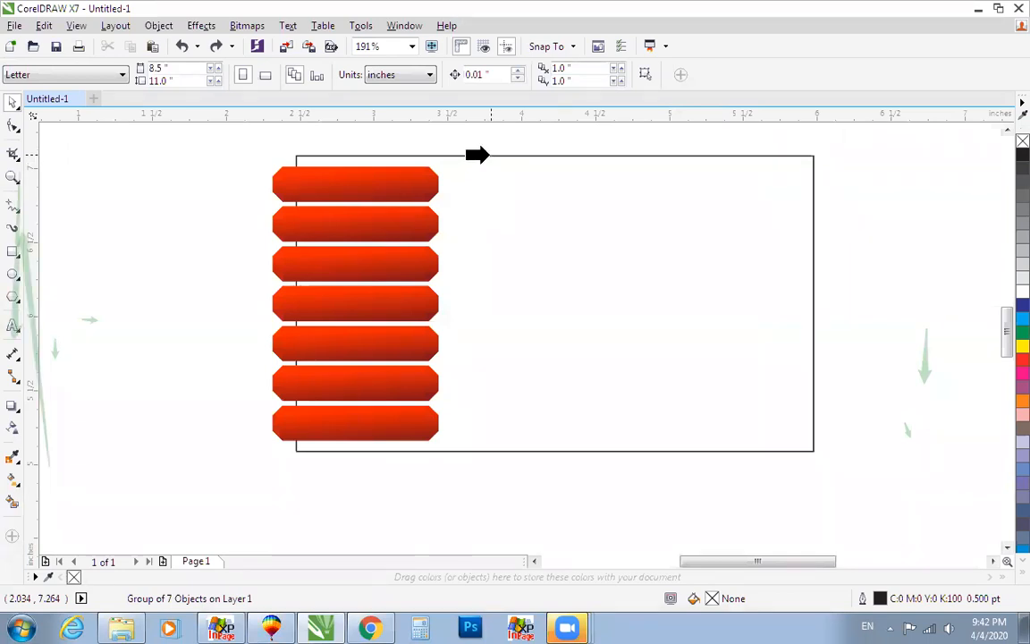
left_click(485, 157)
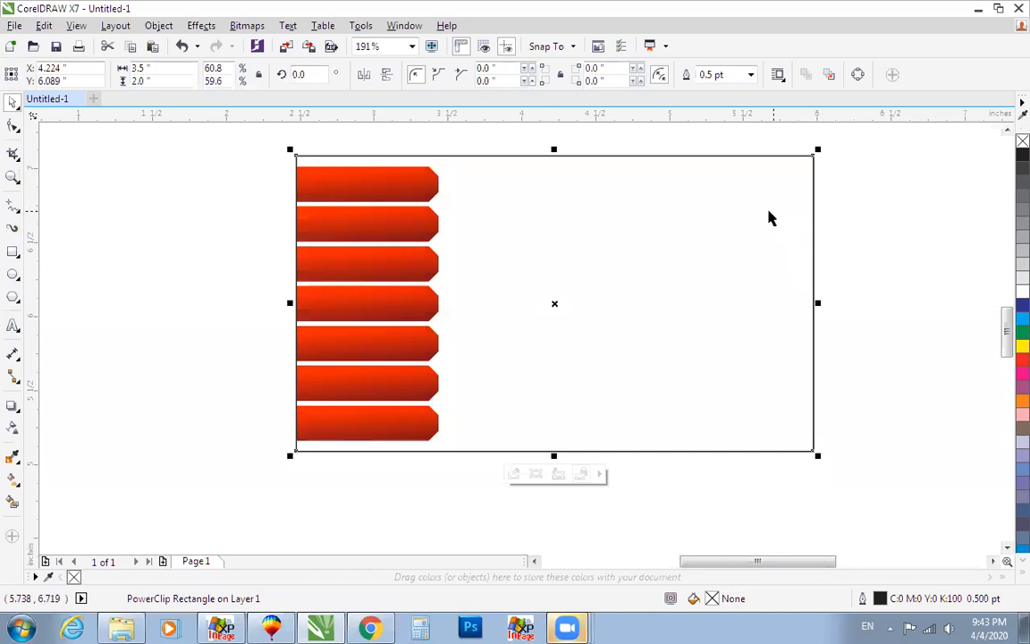
Draw a rectangle about 1.07 by 0.68 inches in the empty area beside the card's left edge
left_click(13, 251)
left_click_drag(116, 224, 273, 324)
key("space")
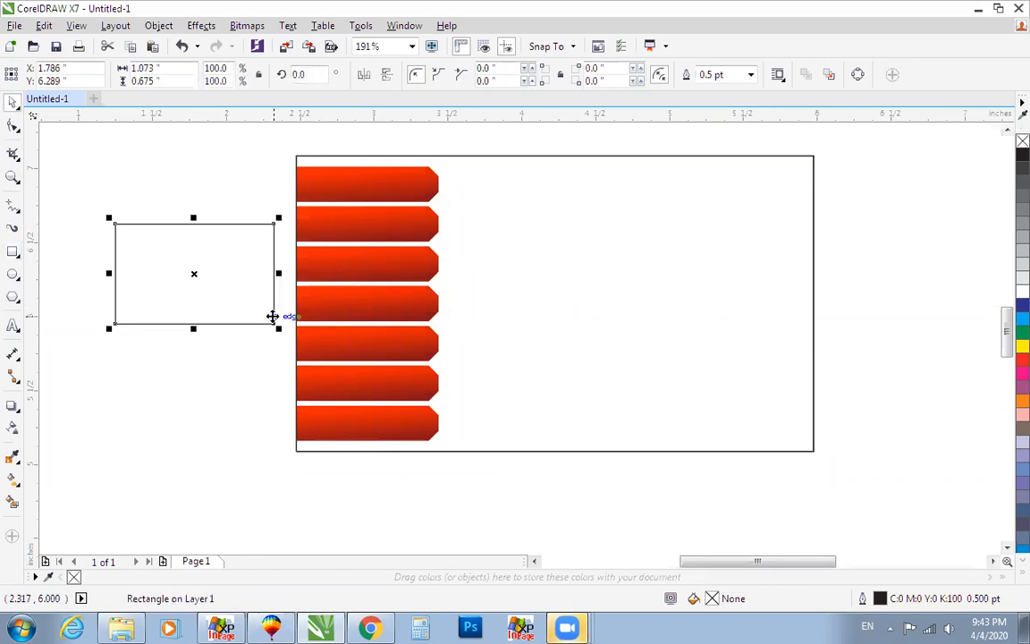
key("space")
Delete the card with the clipped bars and the duplicate rectangle lying beneath it
left_click(336, 262)
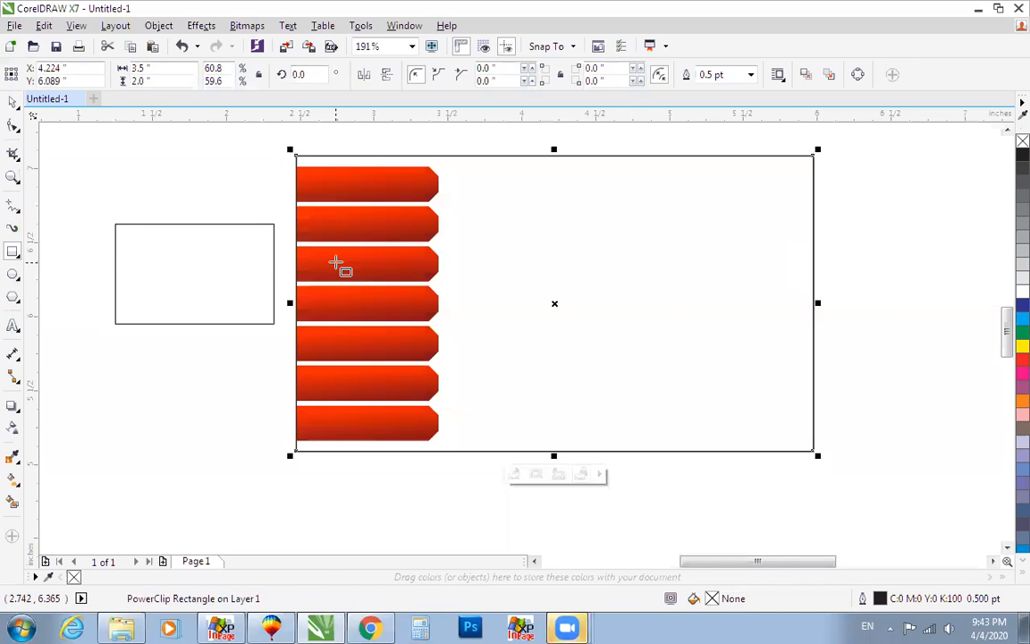
key("Delete")
key("space")
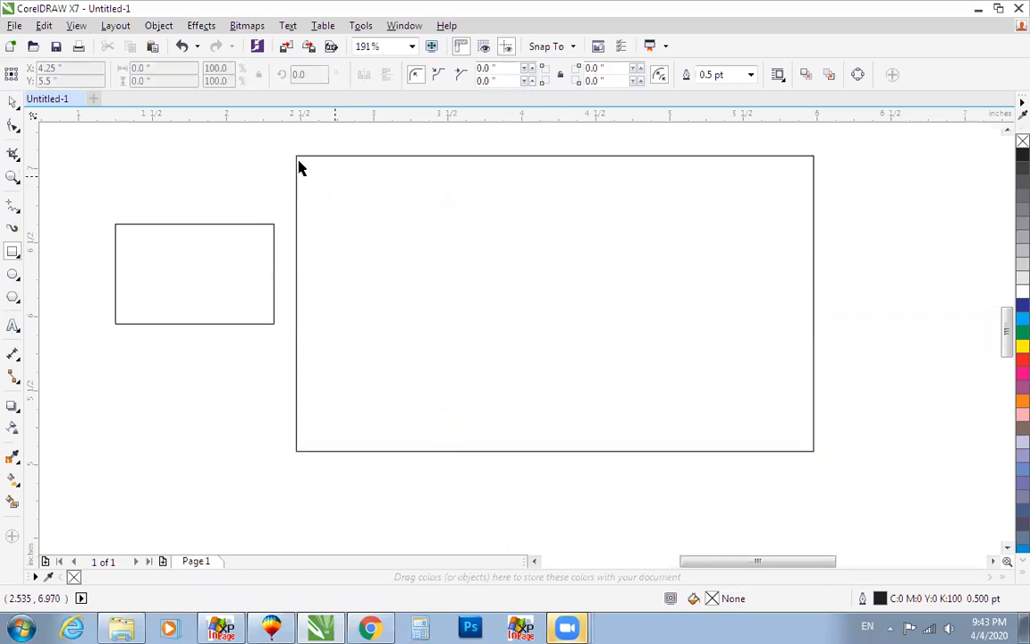
left_click(296, 155)
key("Delete")
Scale the small rectangle up proportionally from its centre to about 1.53 by 0.96 inches
left_click(228, 224)
key("z")
left_click_drag(343, 351, 356, 361)
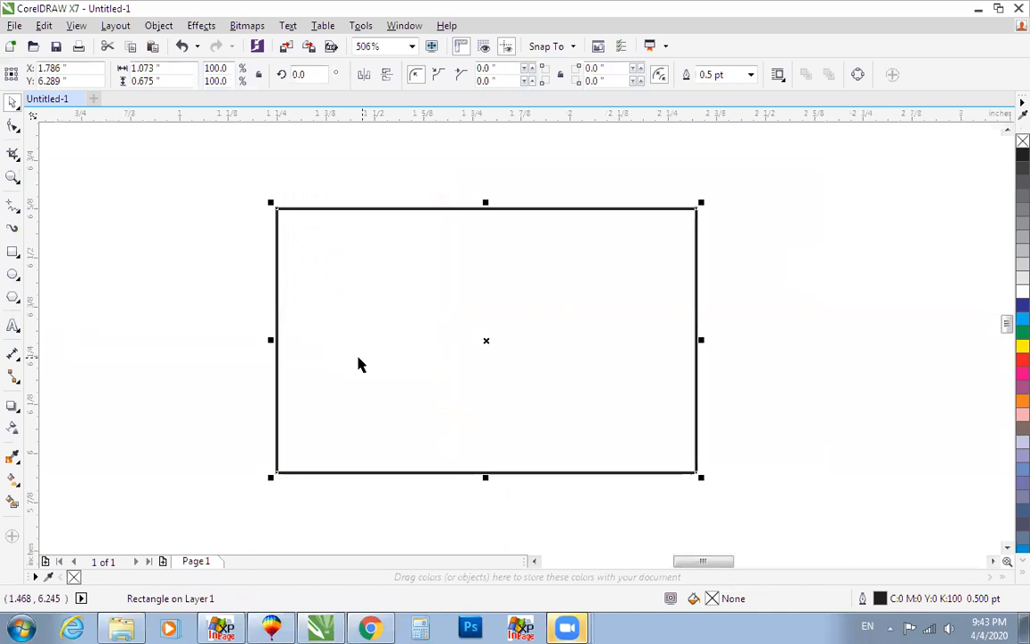
left_click_drag(701, 477, 796, 515)
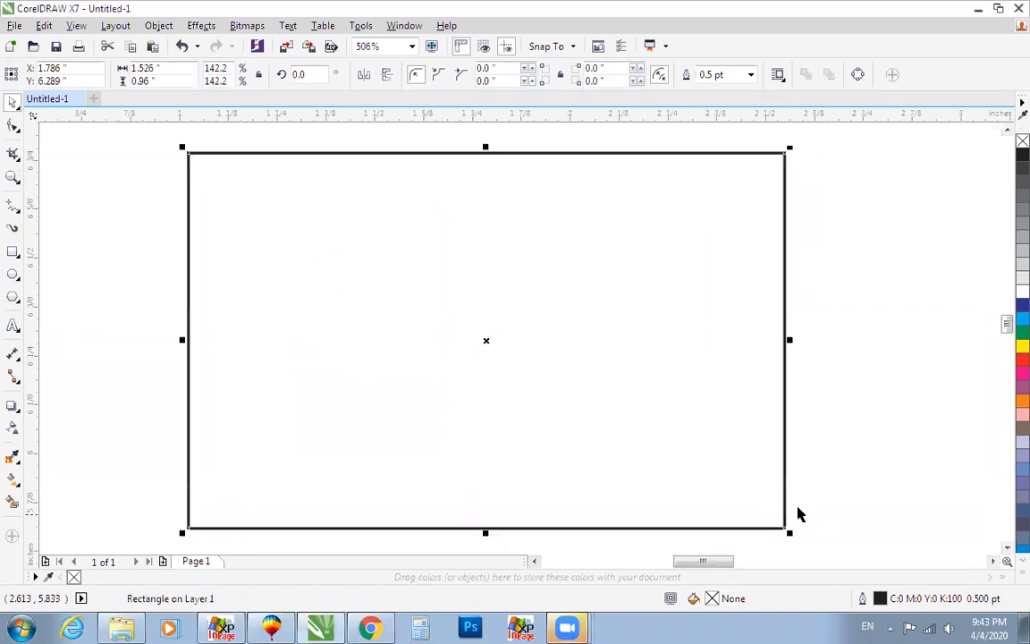
Draw a circle about 1.69 inches in diameter and shift it slightly up and right, overlapping the rectangle's upper-left corner
scroll(791, 505, "down", 3)
key("F7")
left_click_drag(532, 330, 689, 459)
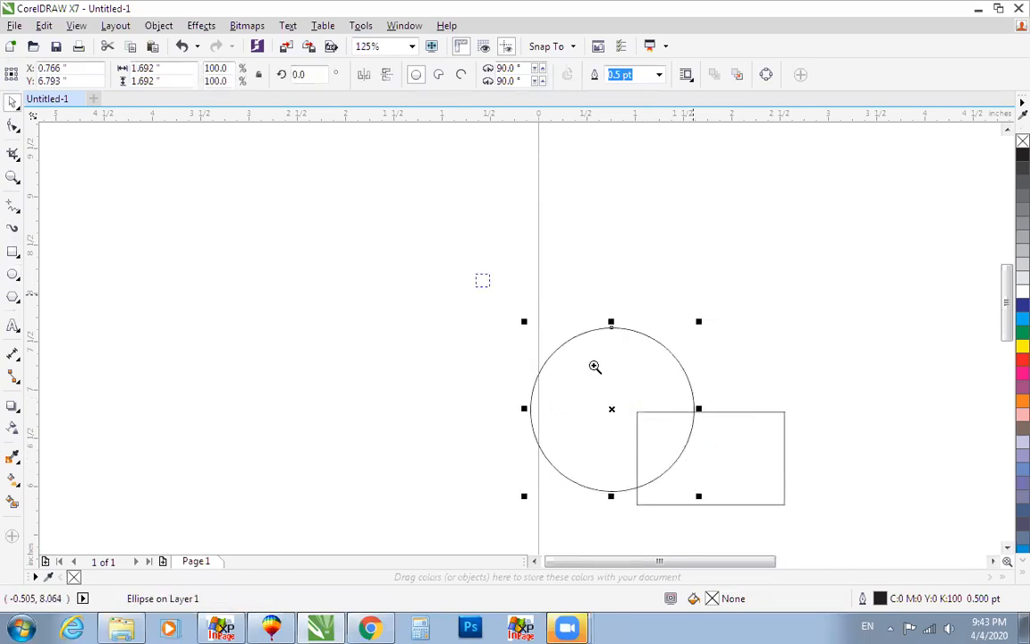
scroll(852, 540, "up", 1)
scroll(480, 317, "up", 1)
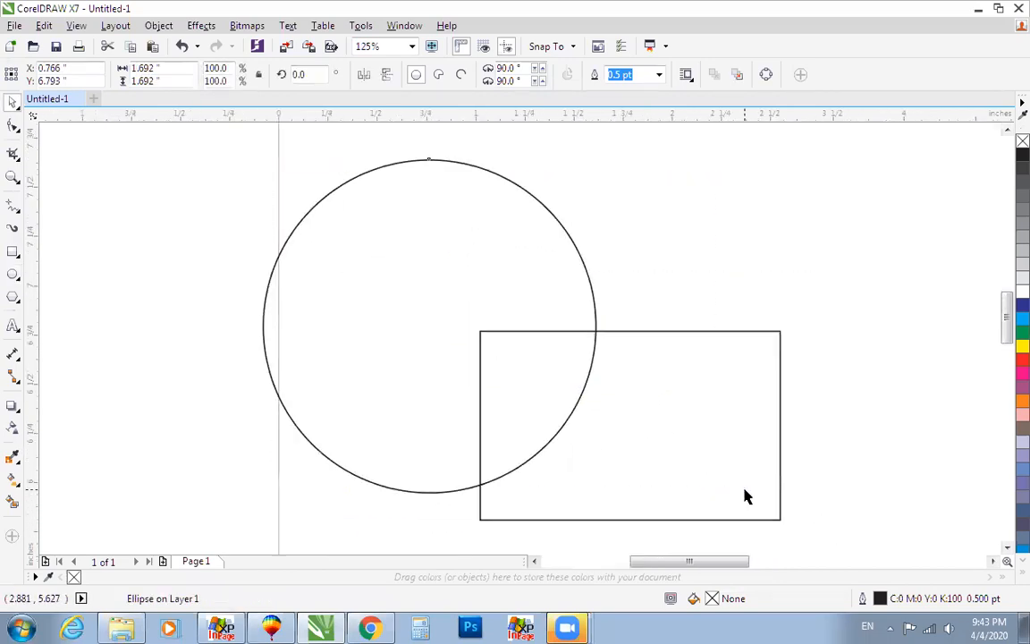
left_click_drag(556, 427, 571, 410)
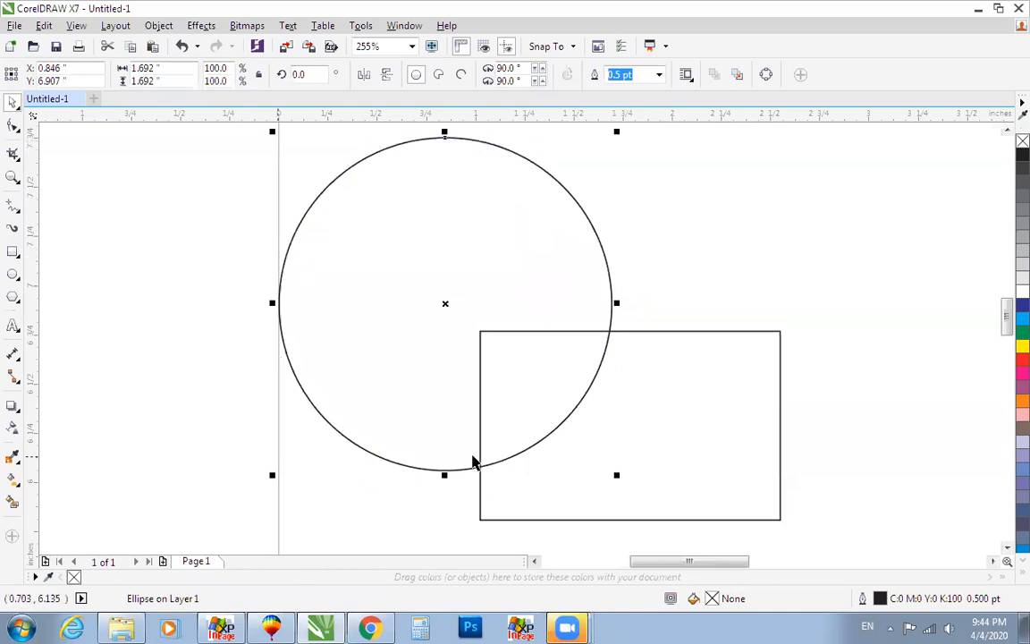
Fill the rectangle with green and the circle with cyan blue, removing the outline of both shapes
left_click(650, 333)
left_click(1022, 333)
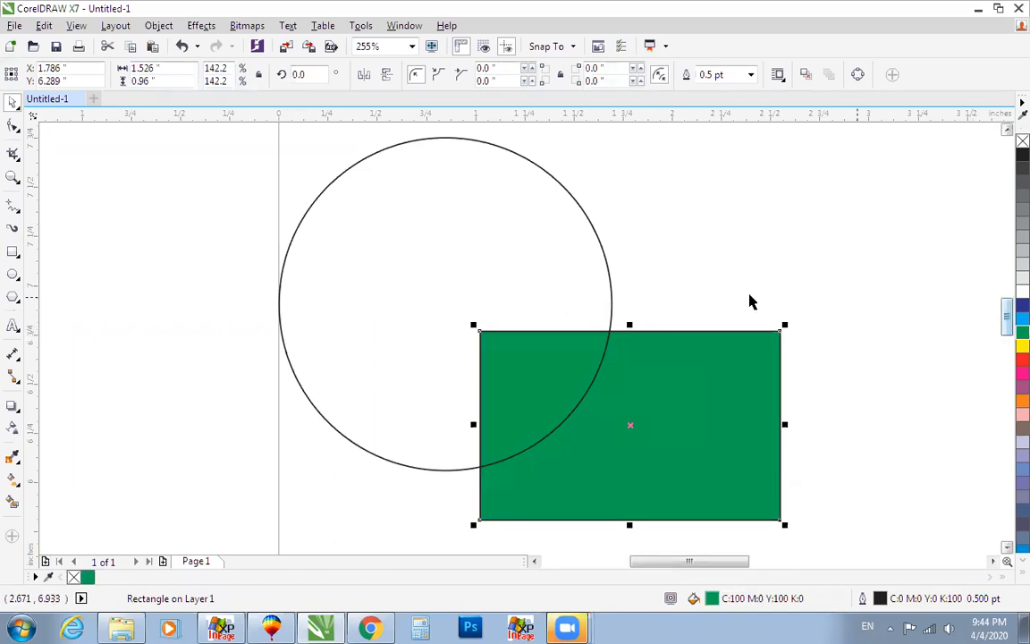
left_click(608, 279)
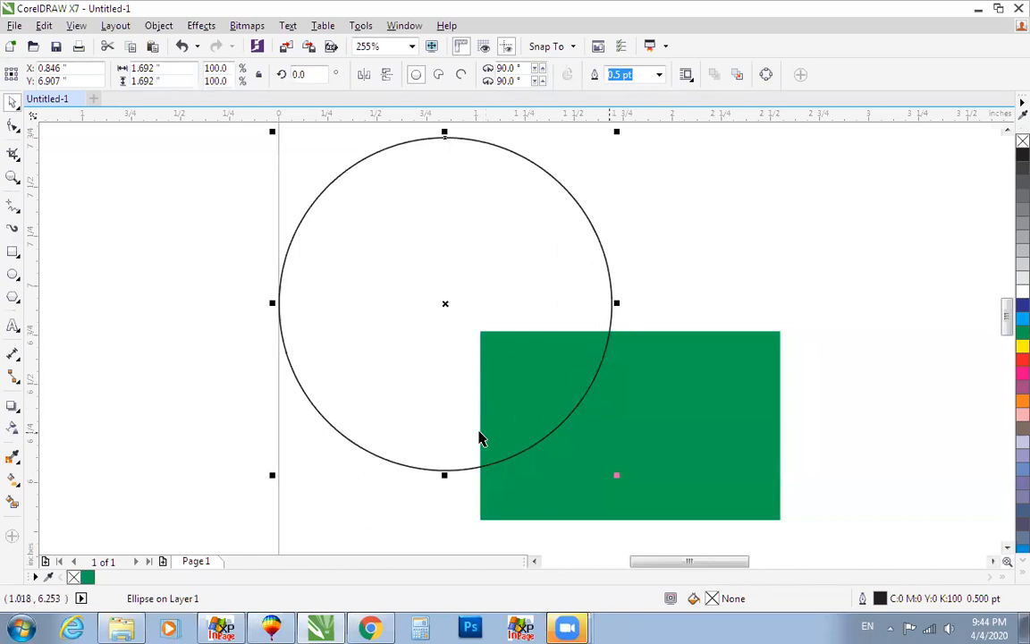
left_click(1022, 319)
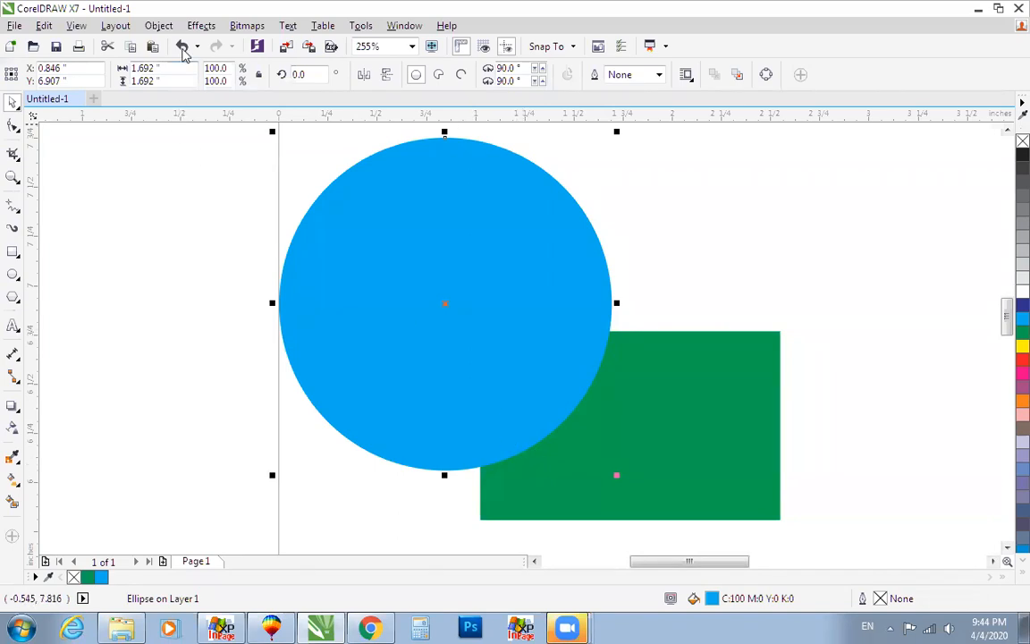
PowerClip the blue circle inside the green rectangle
left_click(158, 25)
mouse_move(172, 167)
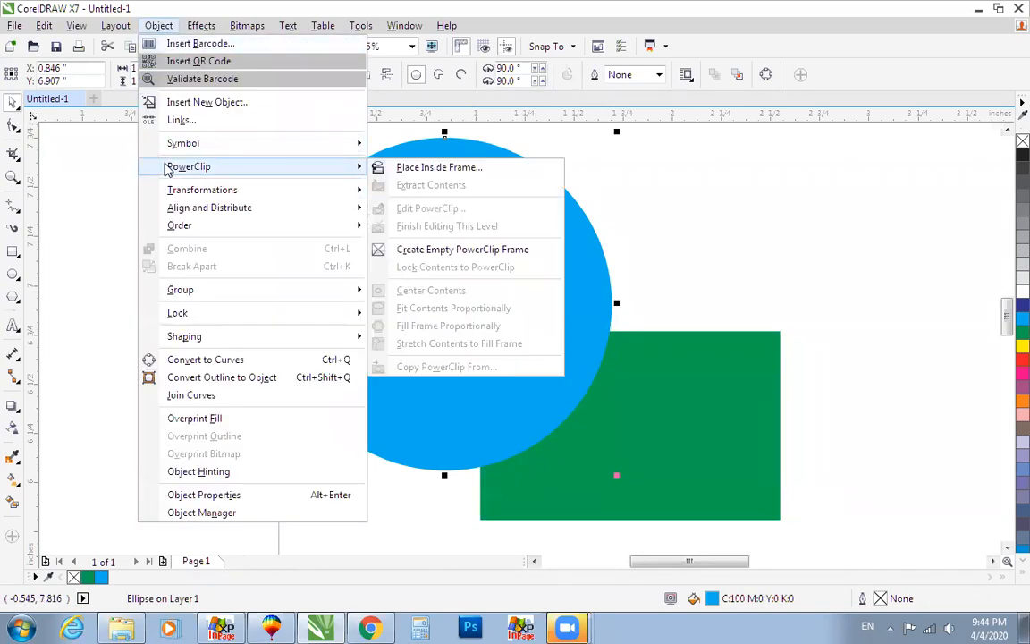
left_click(431, 169)
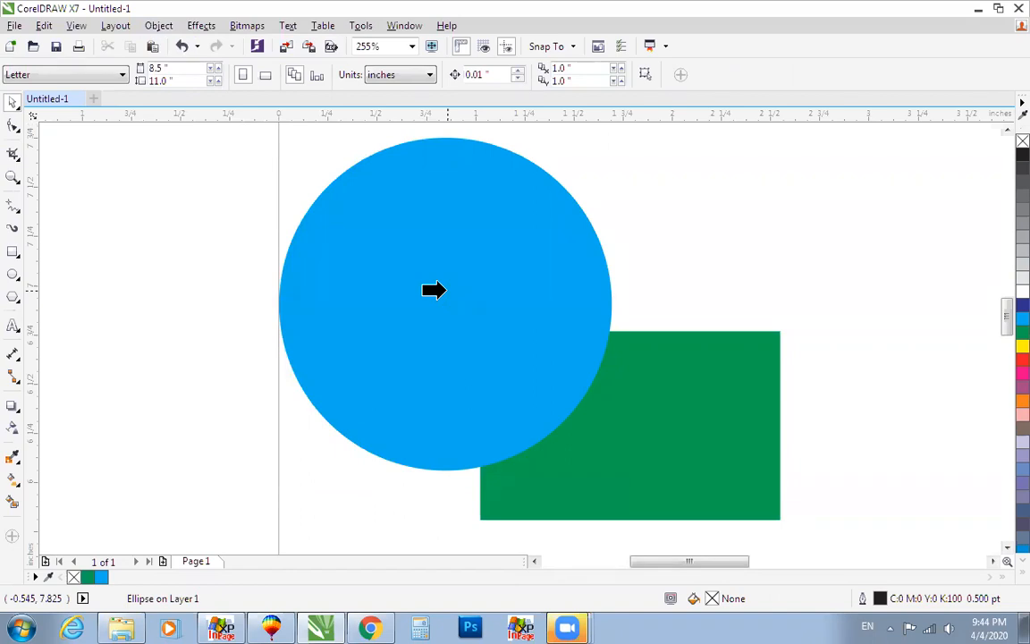
left_click(654, 422)
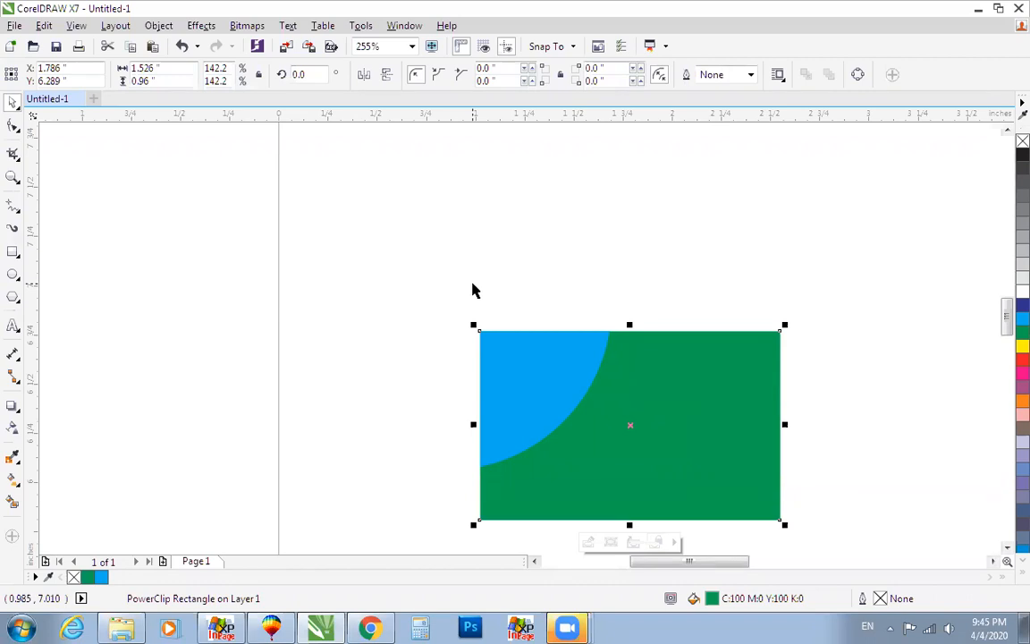
scroll(474, 290, "down", 2)
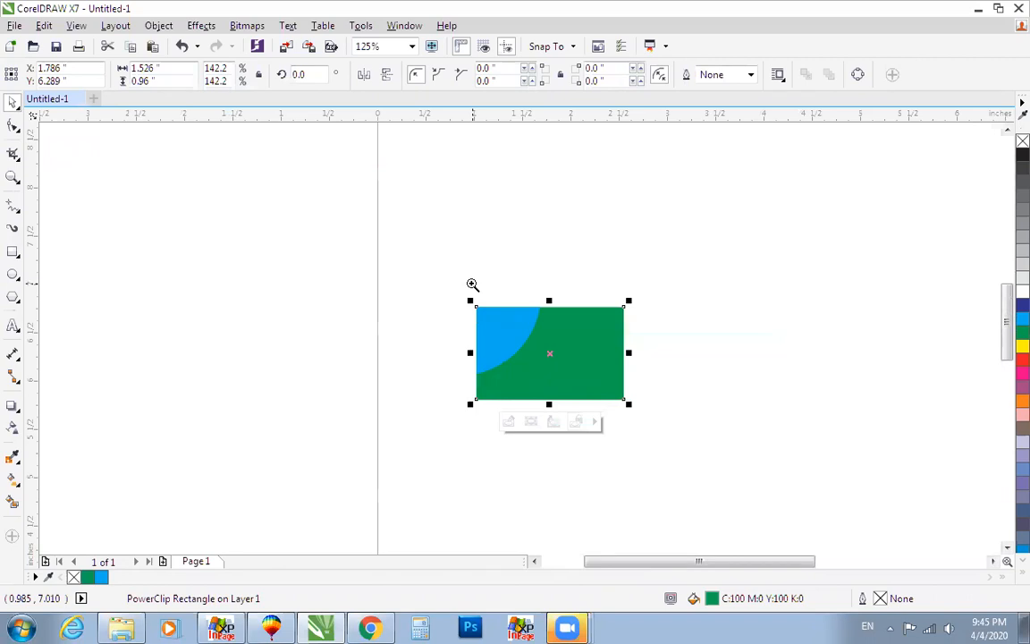
scroll(472, 284, "up", 2)
key("F7")
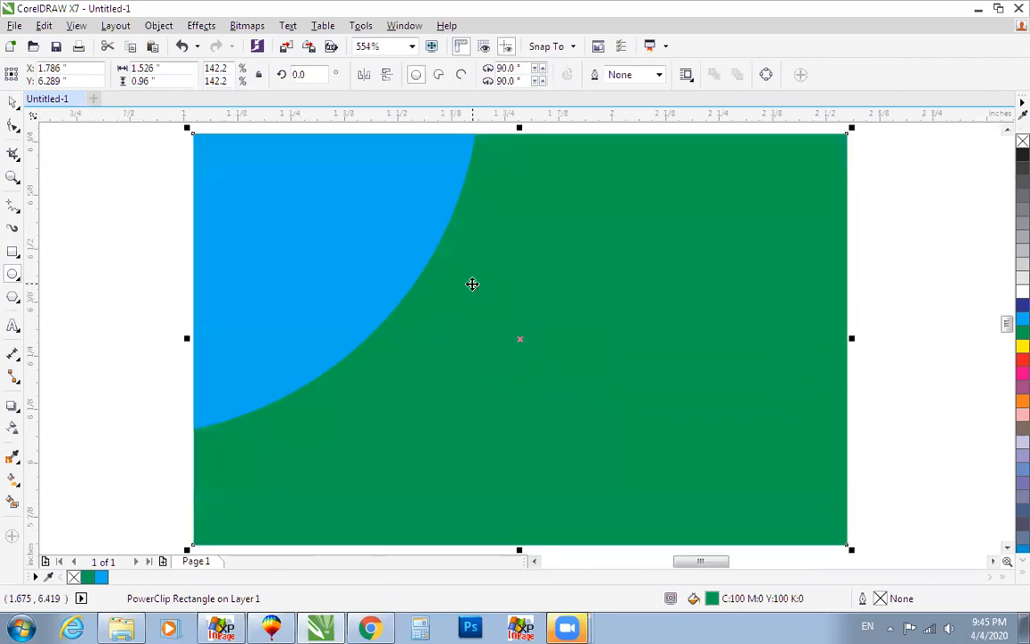
key("space")
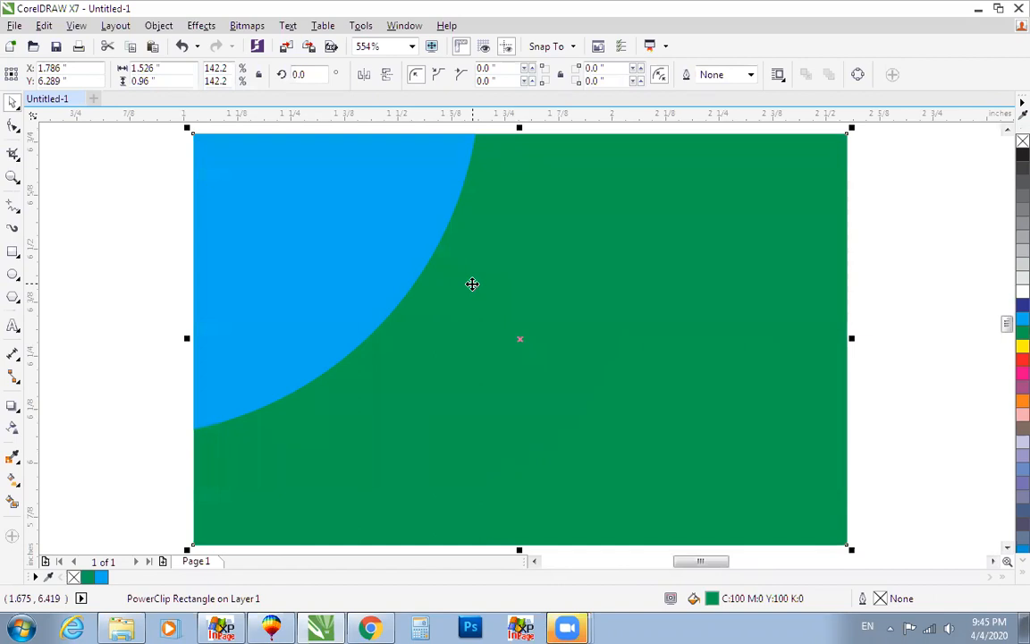
scroll(472, 284, "down", 3)
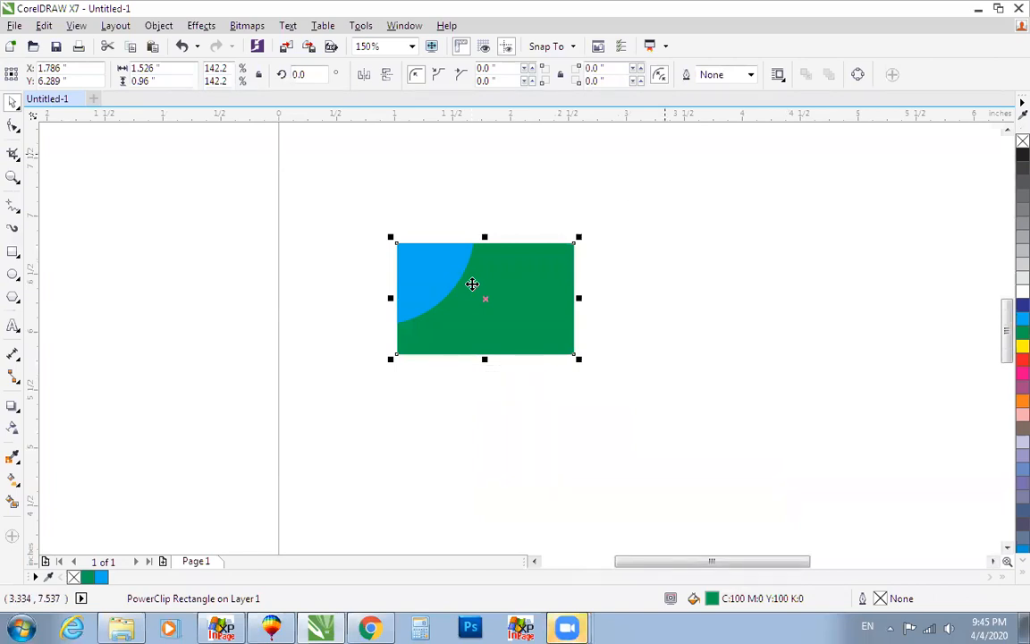
Switch to the desktop and preview the tall crowded-store photo in Windows Photo Viewer
left_click(977, 9)
left_click(962, 9)
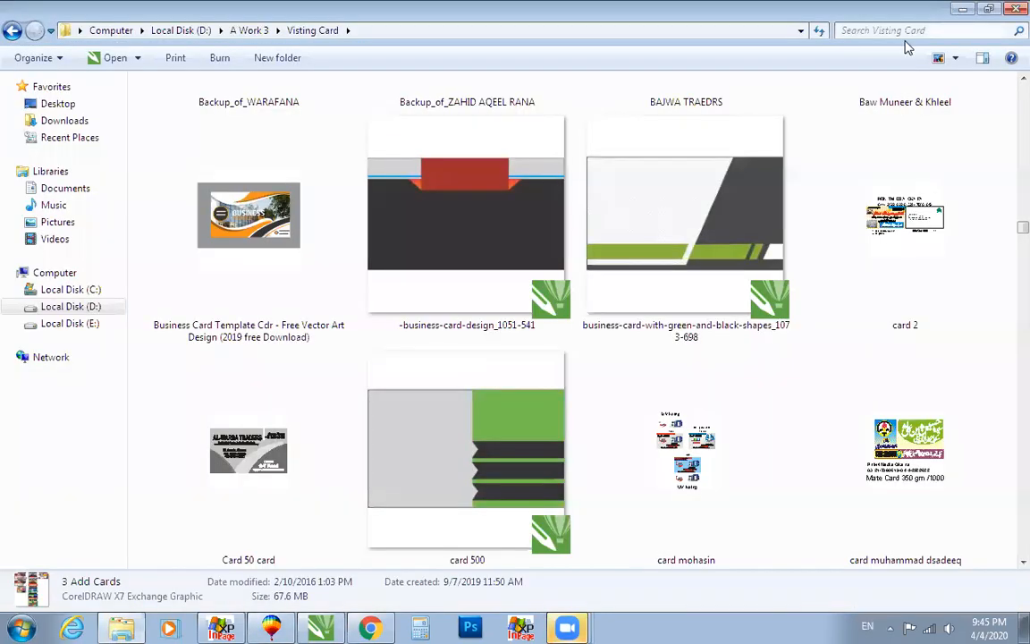
left_click(957, 8)
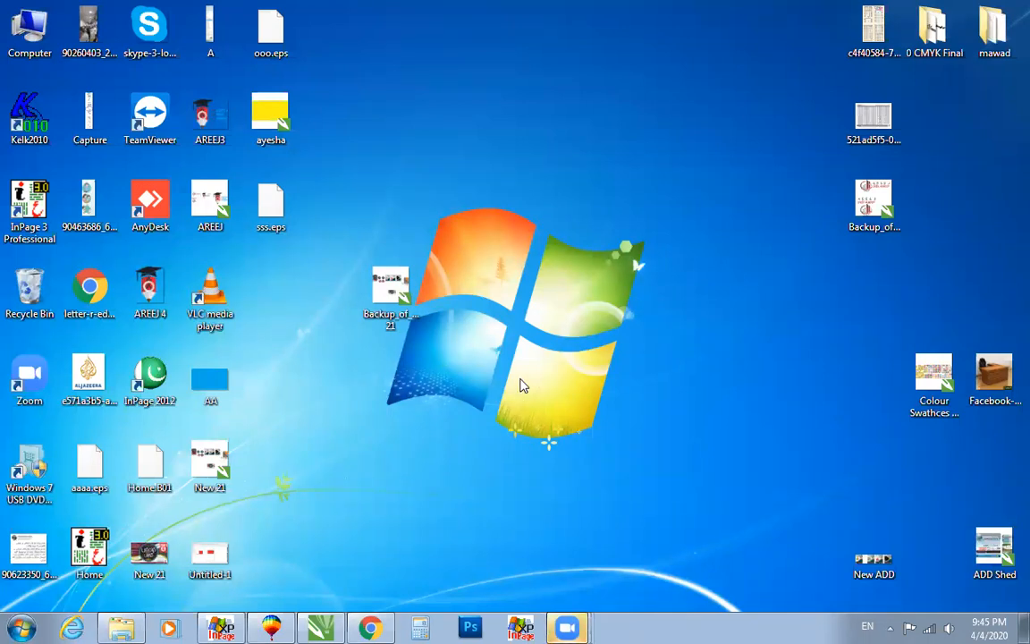
double_click(90, 29)
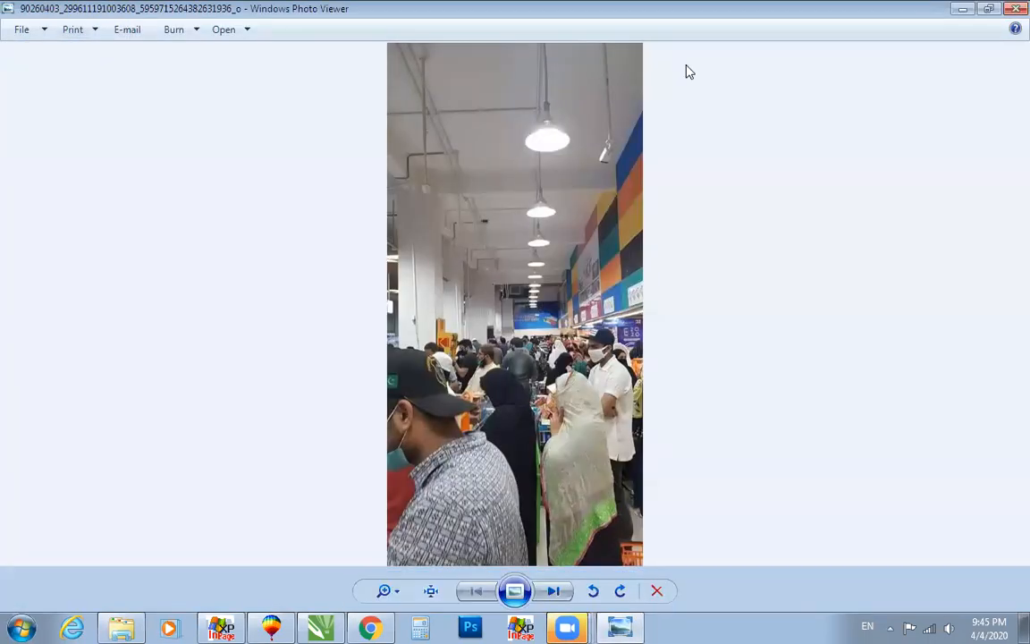
left_click(1009, 10)
Bring the crowded-store photo from the desktop into the CorelDRAW drawing and place it to the left of the green rectangle
left_click_drag(91, 30, 396, 381)
left_click_drag(362, 450, 397, 351)
scroll(393, 348, "down", 2)
key("F2")
left_click_drag(266, 241, 563, 391)
left_click_drag(388, 361, 283, 285)
scroll(427, 220, "down", 3)
Extract the blue circle from the green rectangle's PowerClip
right_click(464, 253)
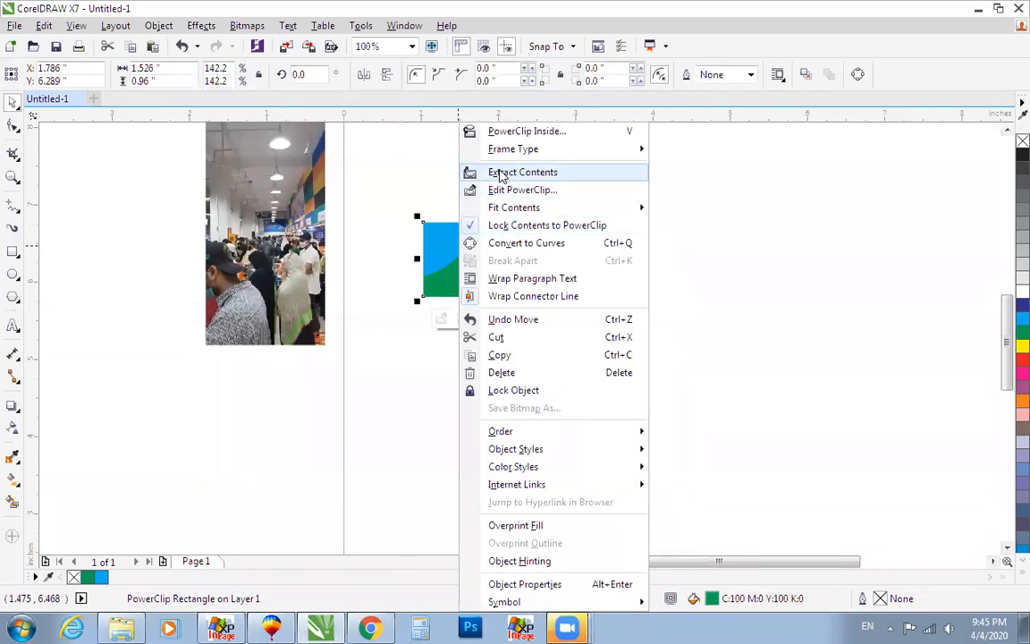
left_click(499, 172)
scroll(347, 266, "down", 1)
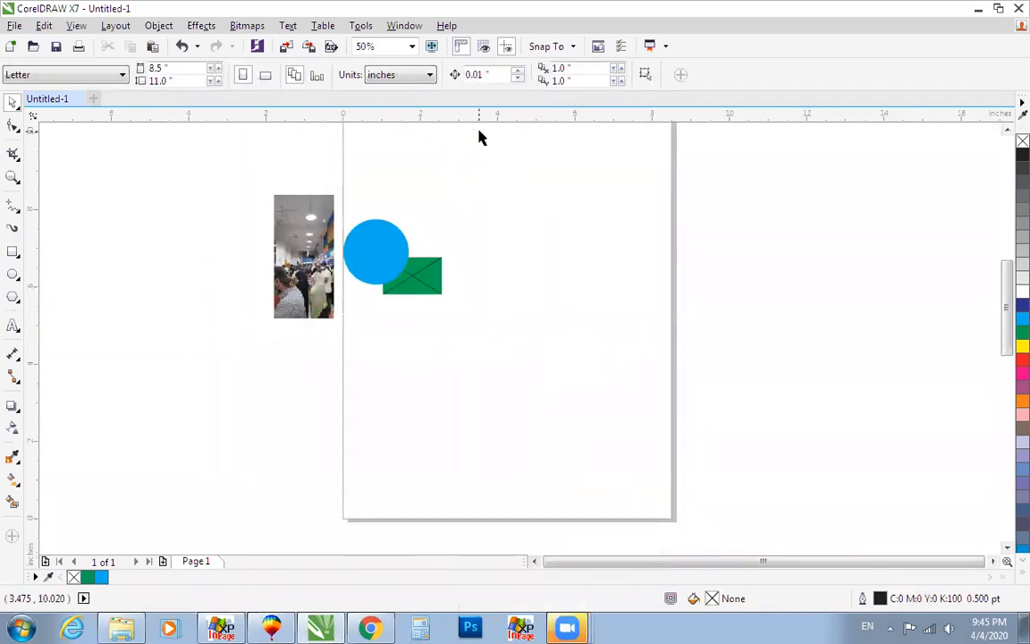
Move the photo over the blue circle and scale it proportionally from its centre to about 1.71 by 3.52 inches
scroll(396, 409, "up", 1)
left_click_drag(396, 409, 529, 355)
left_click_drag(539, 332, 535, 335)
scroll(648, 407, "up", 2)
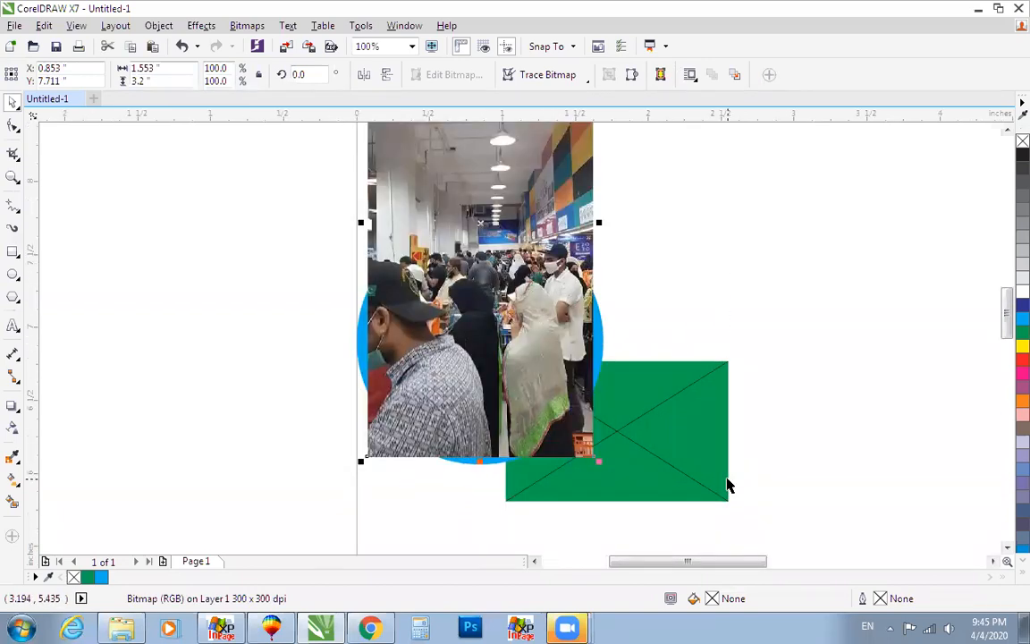
left_click_drag(599, 462, 728, 483)
Reposition the enlarged photo over the blue circle, centred at about X 0.85 and Y 7.62 inches
scroll(570, 234, "down", 2)
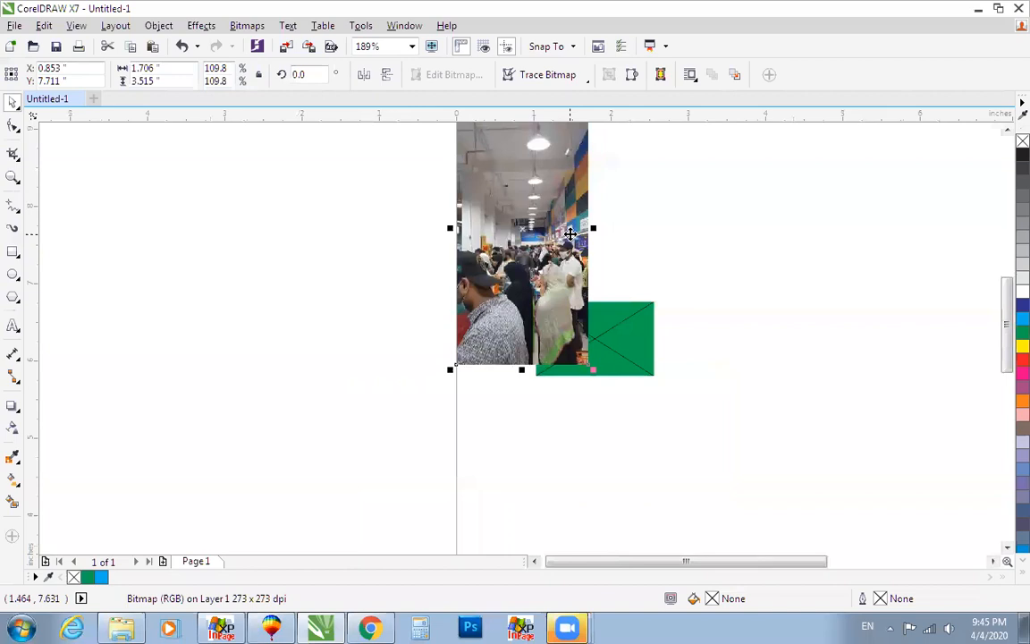
scroll(452, 269, "down", 2)
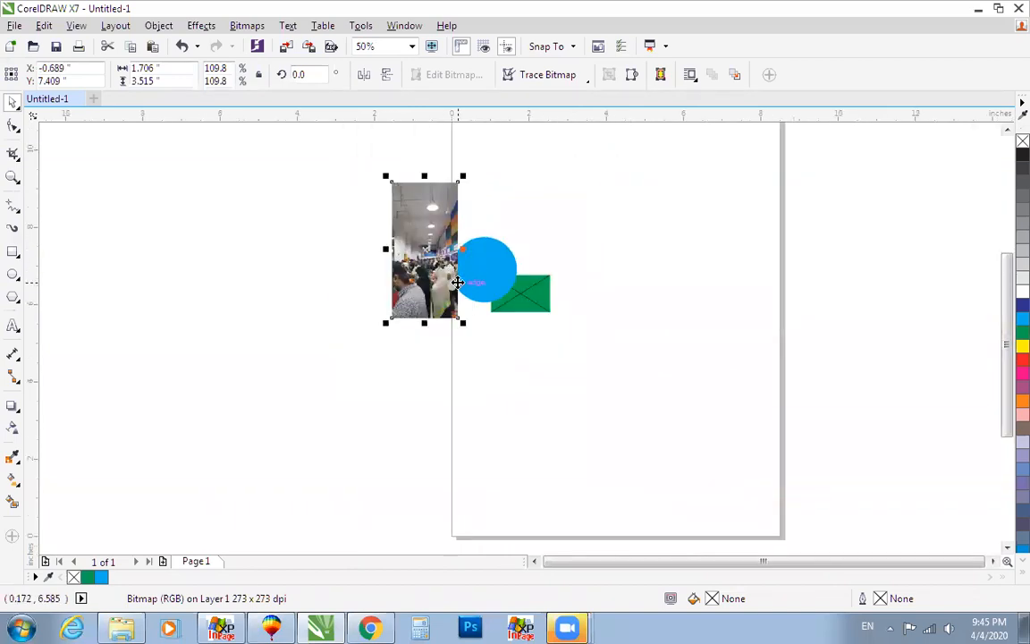
left_click_drag(455, 283, 491, 272)
scroll(540, 299, "up", 4)
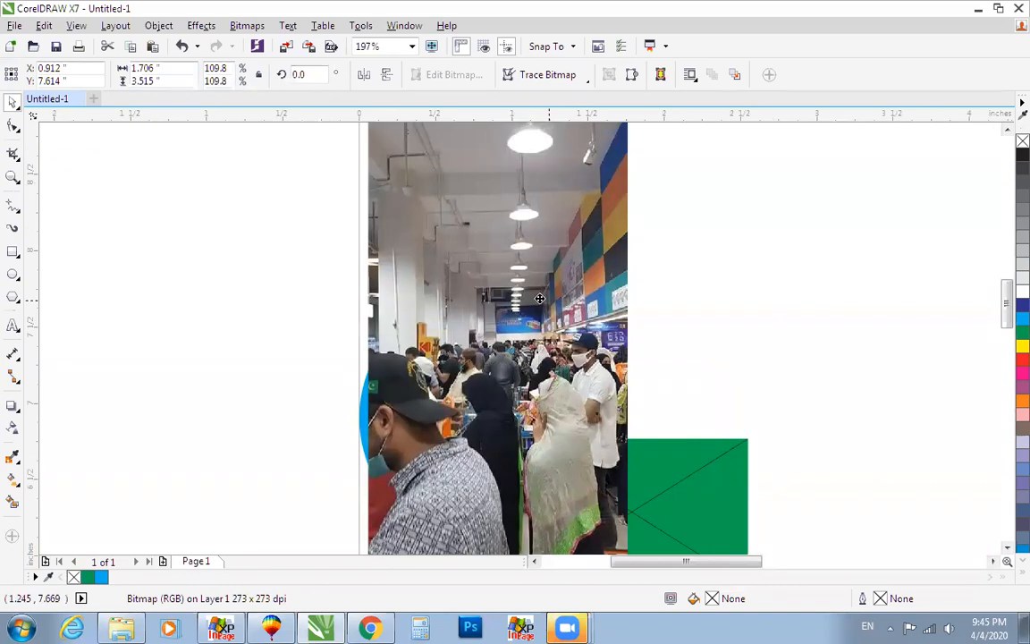
left_click_drag(540, 299, 540, 299)
scroll(540, 299, "down", 1)
key("F2")
left_click_drag(382, 214, 713, 481)
left_click(648, 239)
left_click(552, 208)
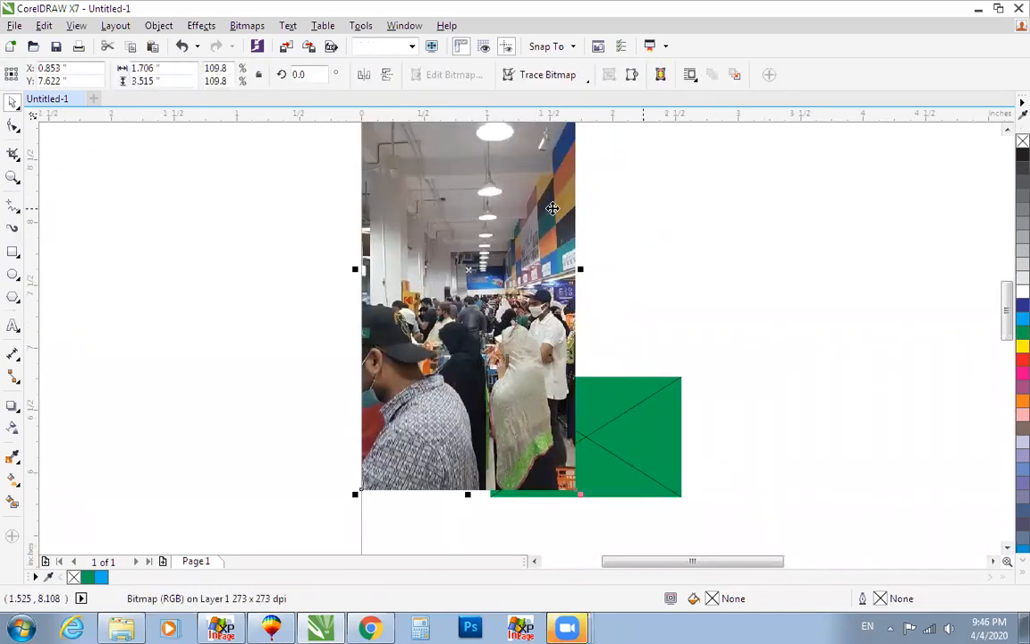
Send the photo to the back and PowerClip it inside the blue circle
key("shift+Page_Down")
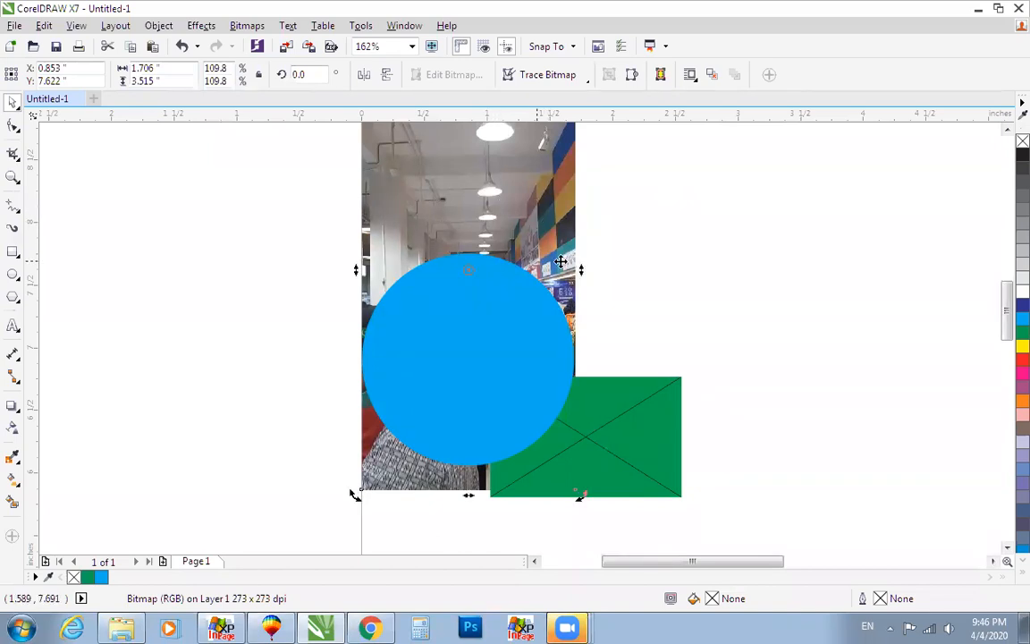
left_click(158, 26)
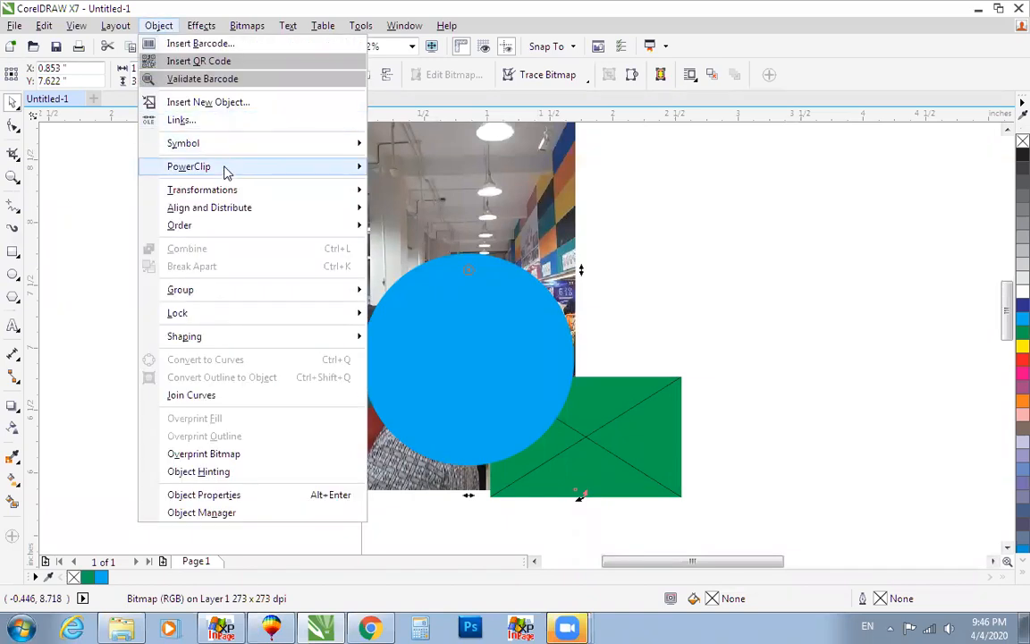
mouse_move(223, 168)
left_click(439, 168)
left_click(428, 368)
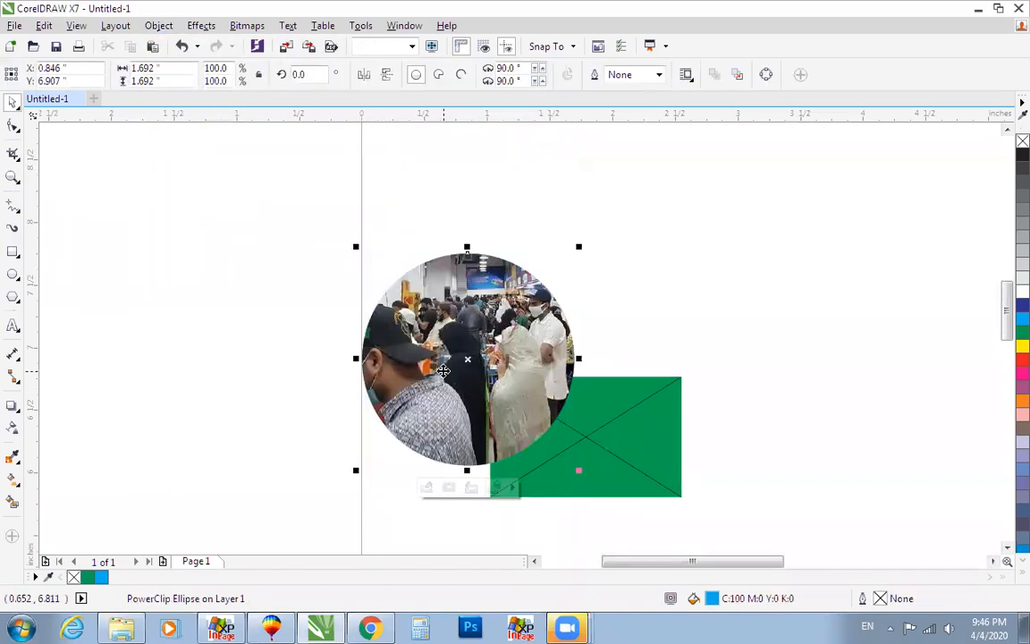
left_click_drag(349, 244, 795, 538)
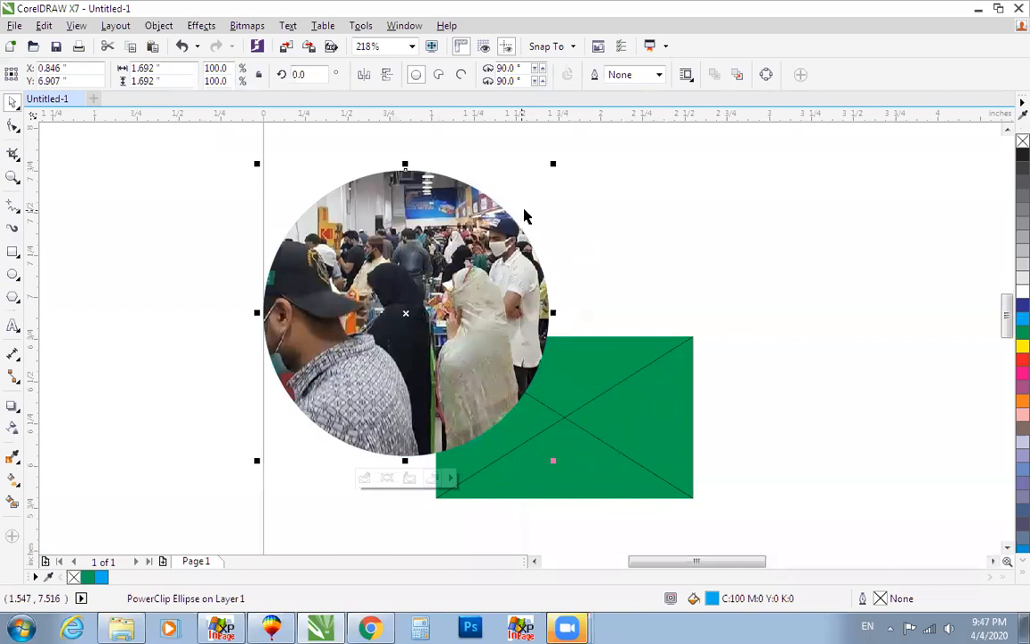
Scale the photo-filled circle down to about 1.09 inches in diameter and place it overlapping the green rectangle's upper-left corner
left_click_drag(257, 165, 309, 218)
left_click_drag(385, 279, 443, 317)
key("F2")
left_click_drag(333, 243, 743, 499)
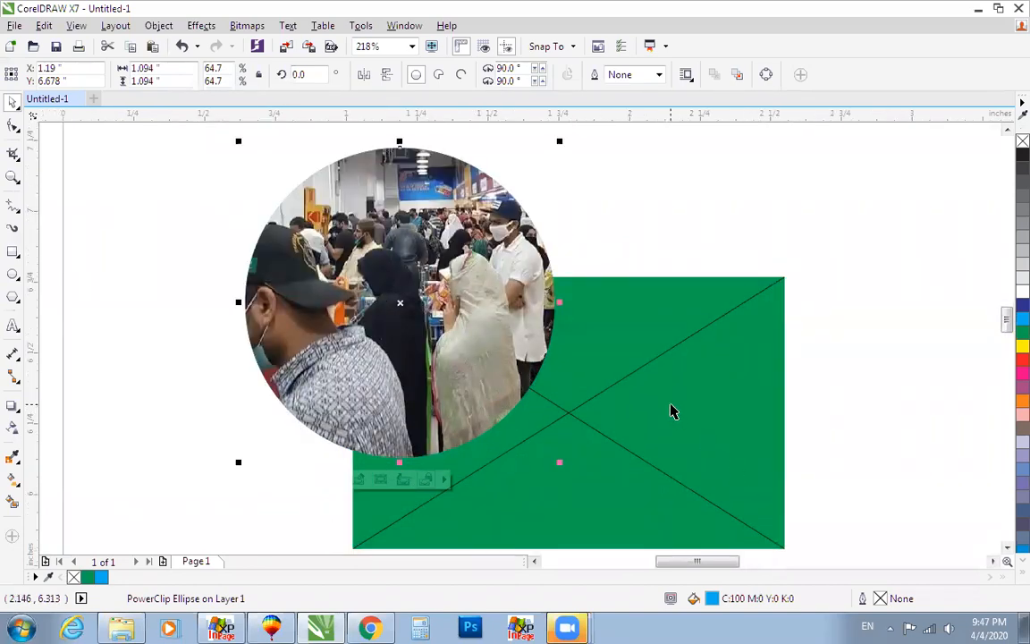
scroll(672, 408, "down", 1)
key("F2")
left_click_drag(377, 212, 815, 537)
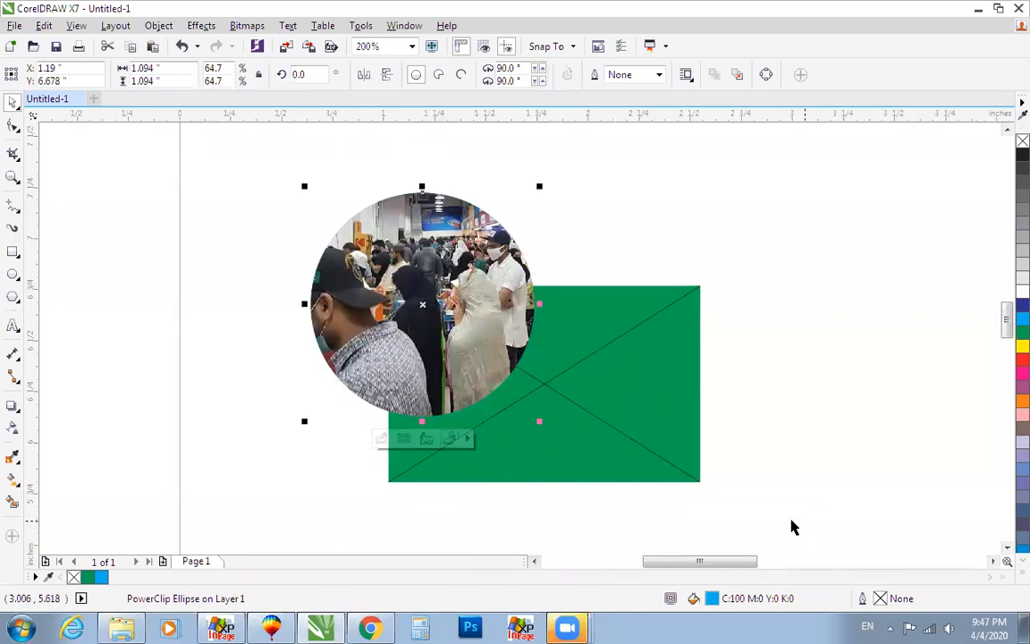
PowerClip the photo-filled circle inside the green rectangle
key("alt+c")
key("w")
key("p")
left_click(610, 358)
key("F2")
mouse_move(359, 235)
left_mouse_down()
mouse_move(496, 400)
mouse_move(578, 412)
left_mouse_up()
key("F4")
scroll(576, 409, "down", 1)
key("F2")
left_click_drag(298, 213, 782, 510)
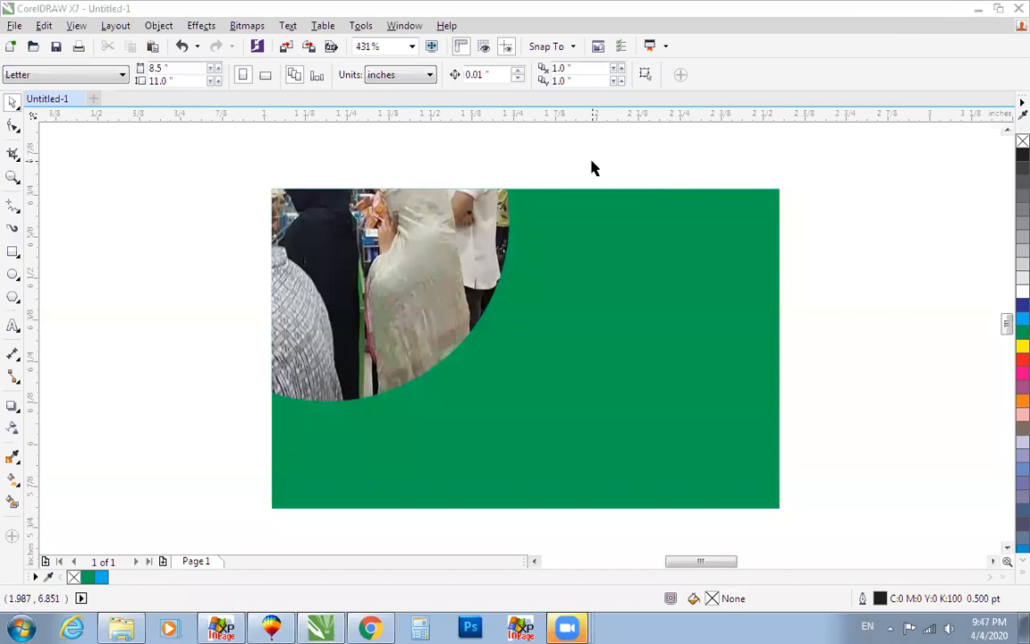
Extract the photo-filled circle from the green rectangle's PowerClip
right_click(374, 254)
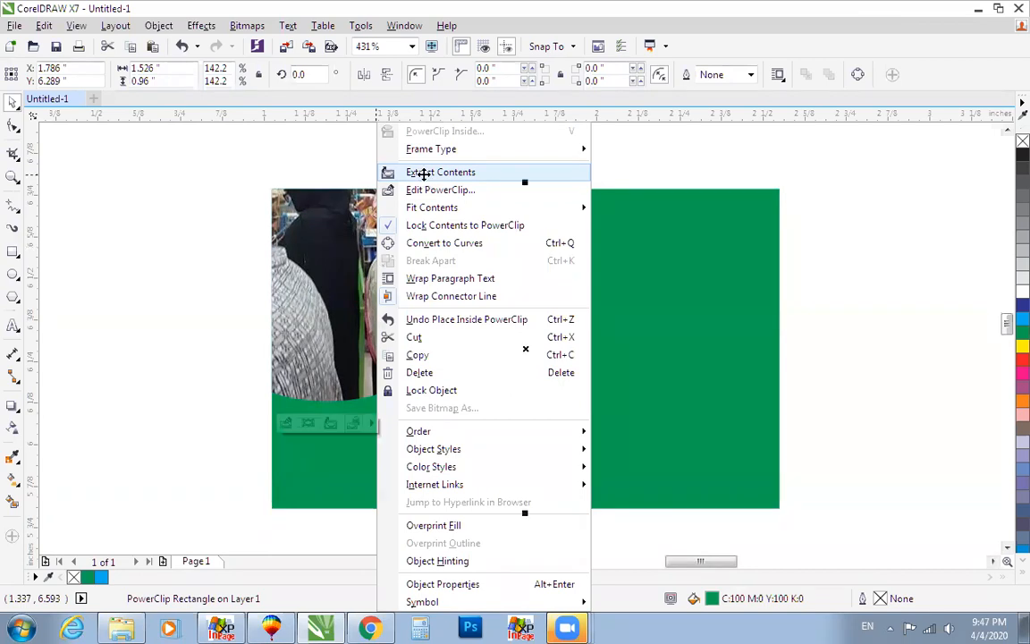
left_click(424, 174)
left_click(551, 172)
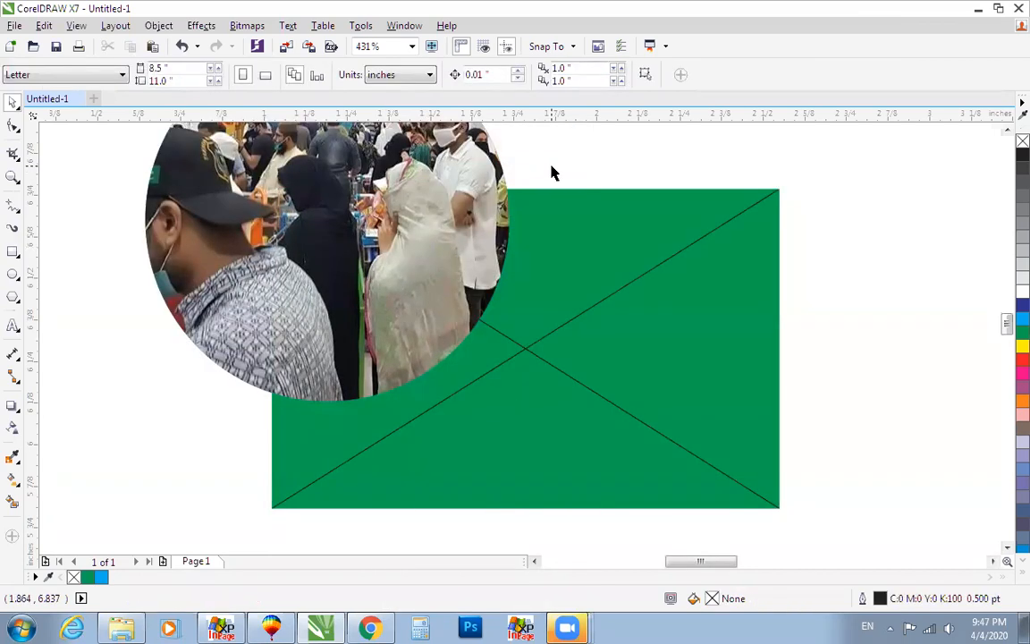
scroll(551, 173, "down", 1)
key("F2")
left_click_drag(226, 447, 779, 147)
key("F4")
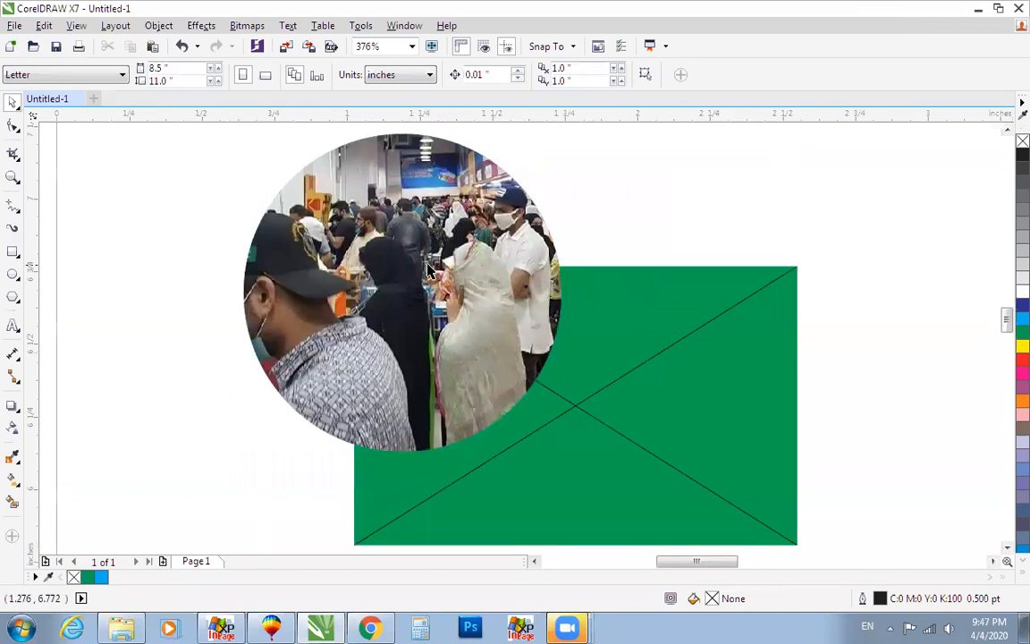
Shift the extracted photo circle slightly up and left, to about X 1.04 and Y 6.78 inches
left_click(383, 242)
left_click_drag(445, 323, 452, 276)
key("ctrl+z")
key("Escape")
left_click(329, 235)
scroll(329, 234, "down", 1)
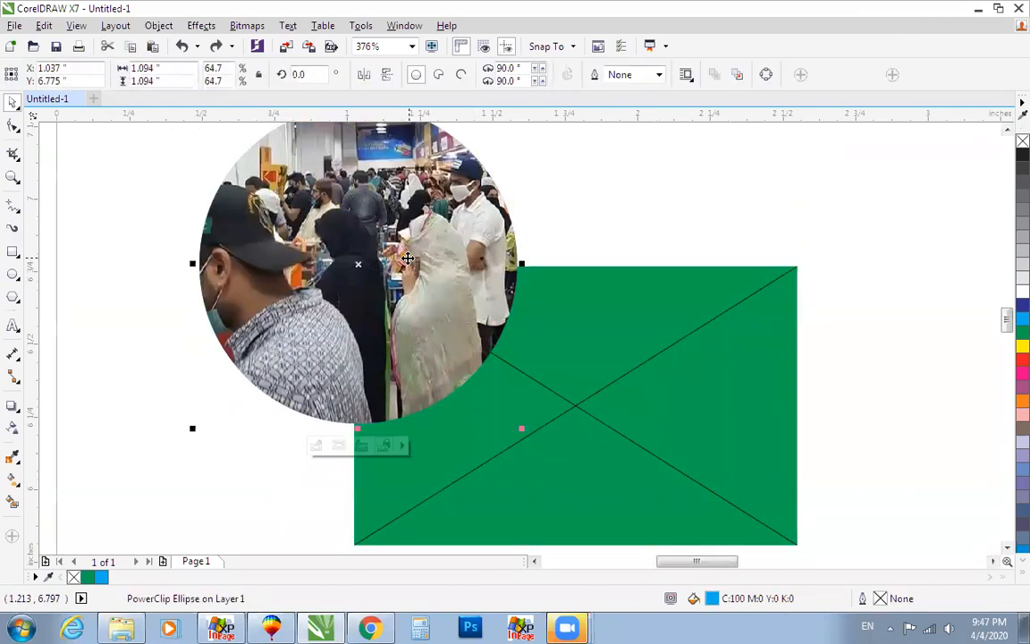
scroll(362, 228, "down", 1)
left_click_drag(276, 383, 630, 47)
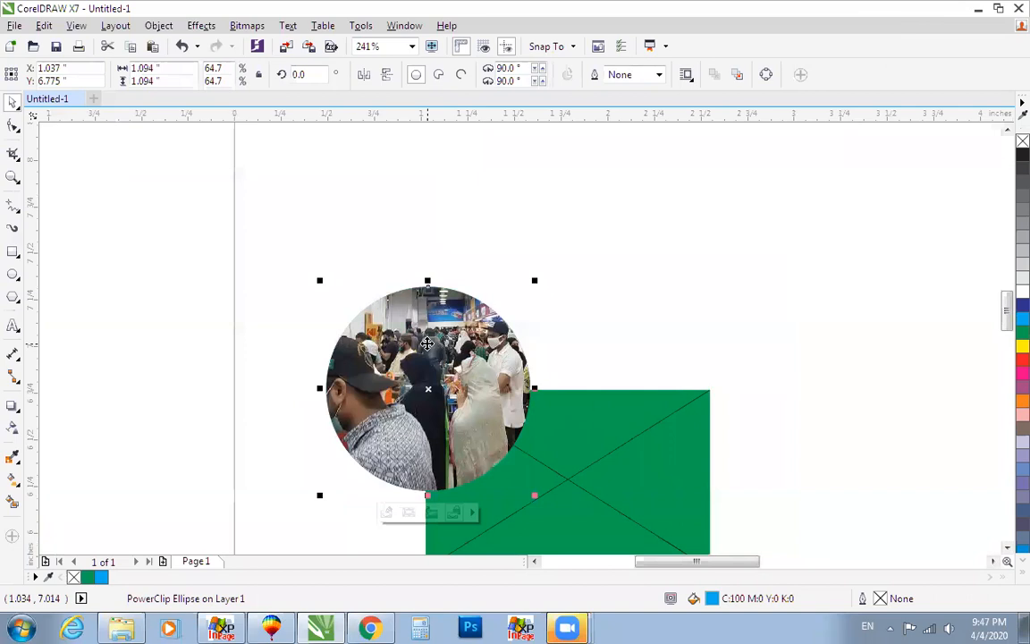
right_click(427, 344)
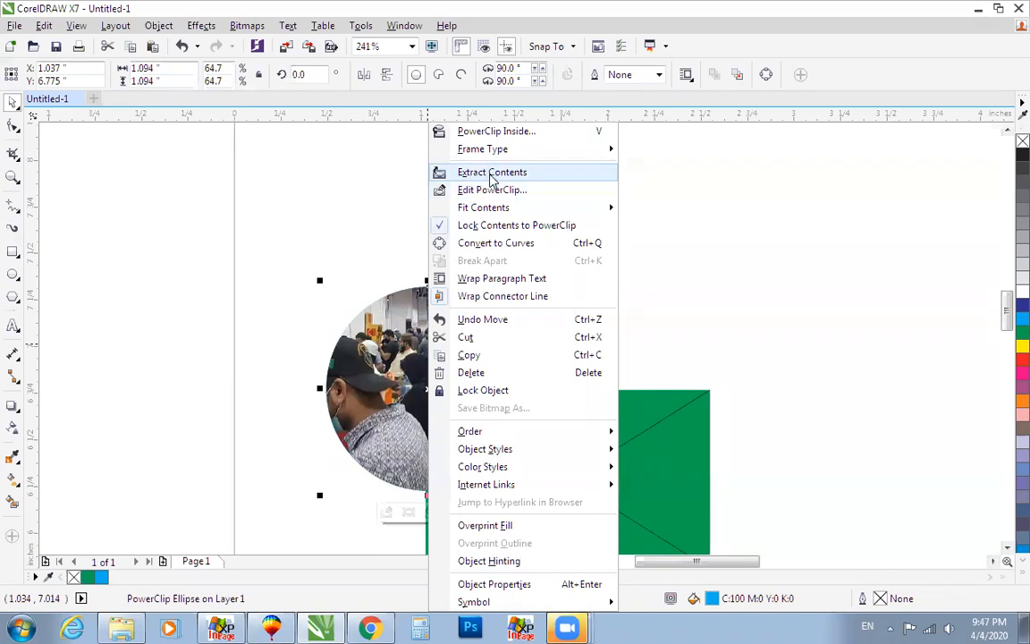
left_click(628, 261)
Undo the circle's move and extraction, back to the photo circle clipped inside the green rectangle
key("ctrl+z")
key("ctrl+shift+z")
key("ctrl+shift+z")
key("ctrl+shift+z")
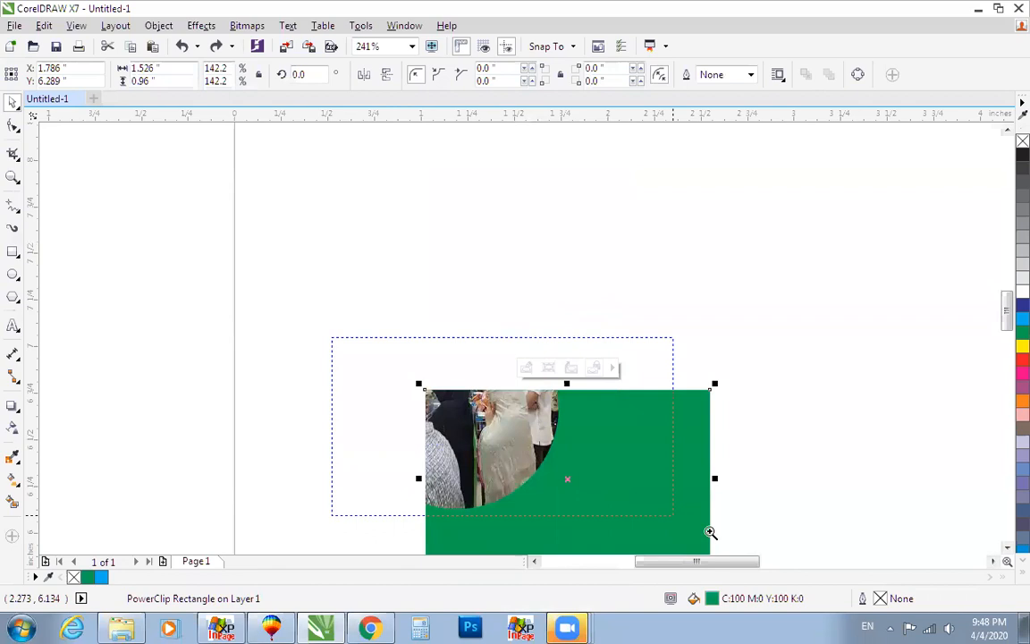
left_click_drag(710, 532, 789, 549)
Extract the contents of the green rectangle once more and undo the extraction
right_click(416, 285)
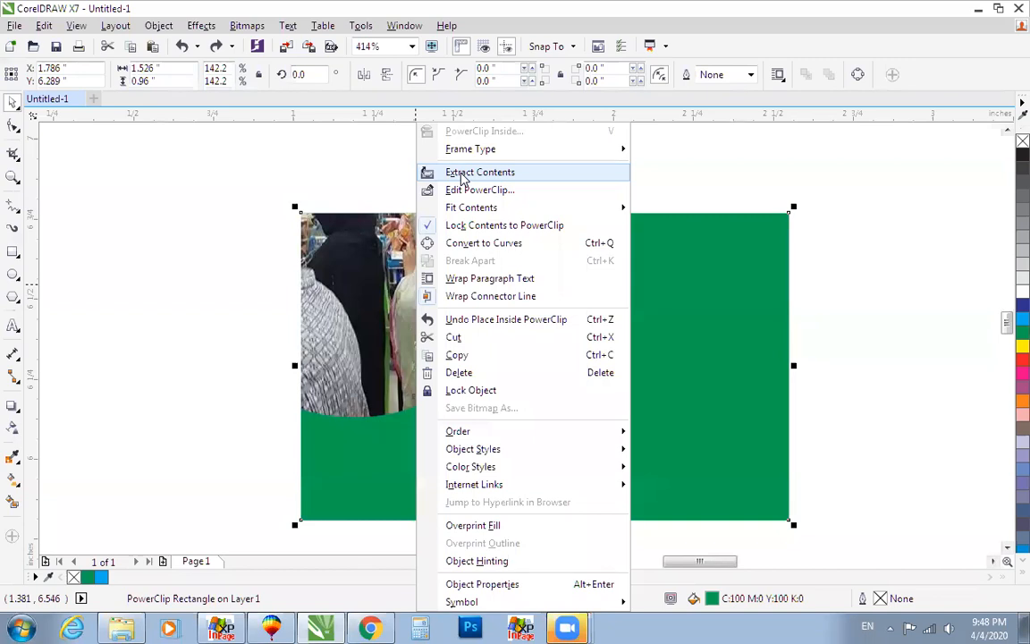
left_click(462, 175)
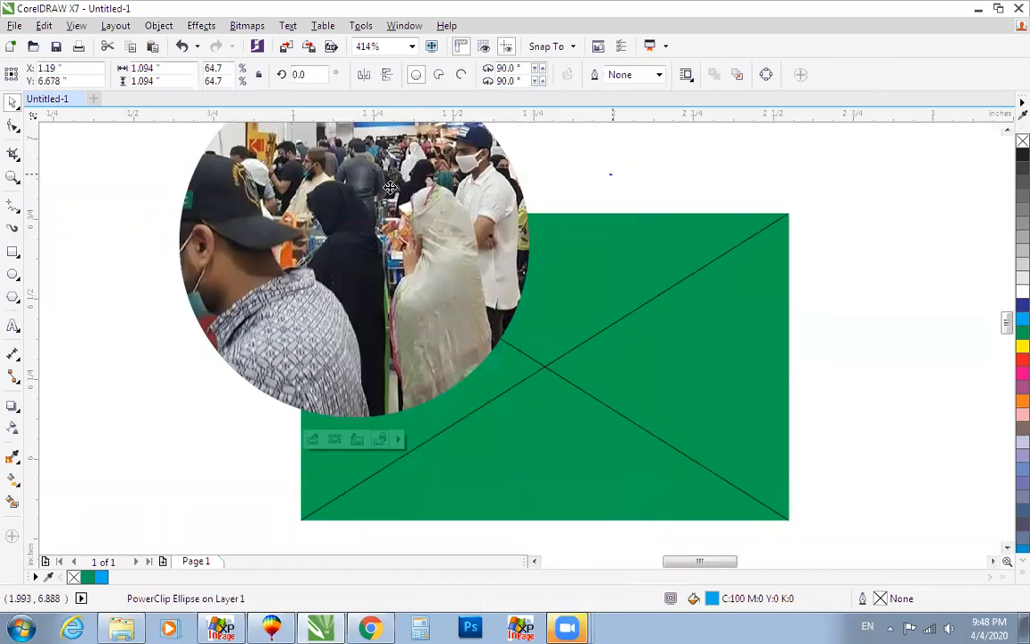
key("Delete")
key("ctrl+z")
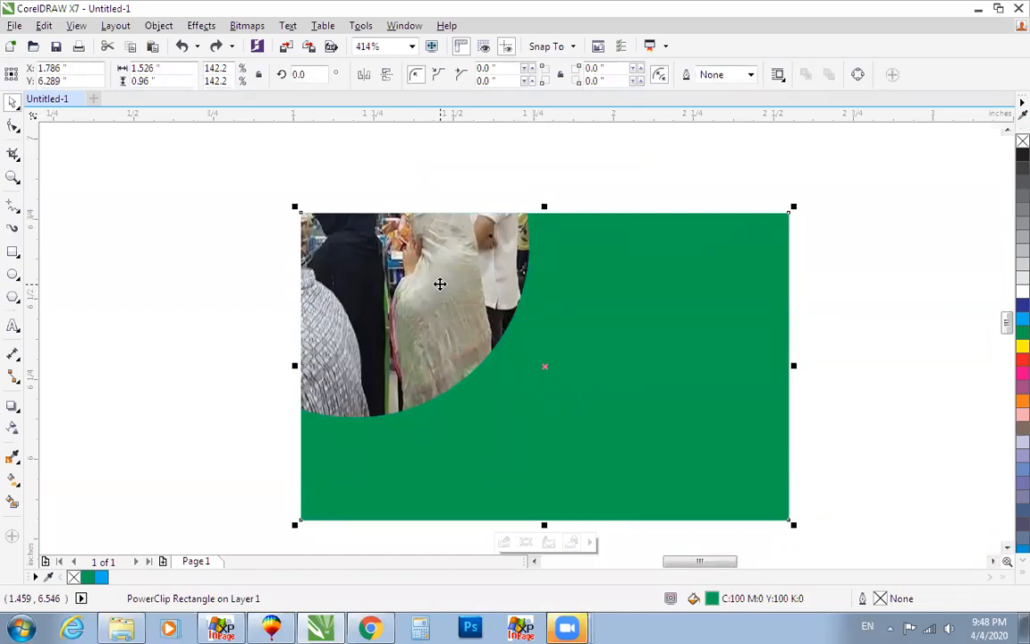
Open the green rectangle's PowerClip contents for editing, select the photo circle inside, and deselect it
right_click(414, 273)
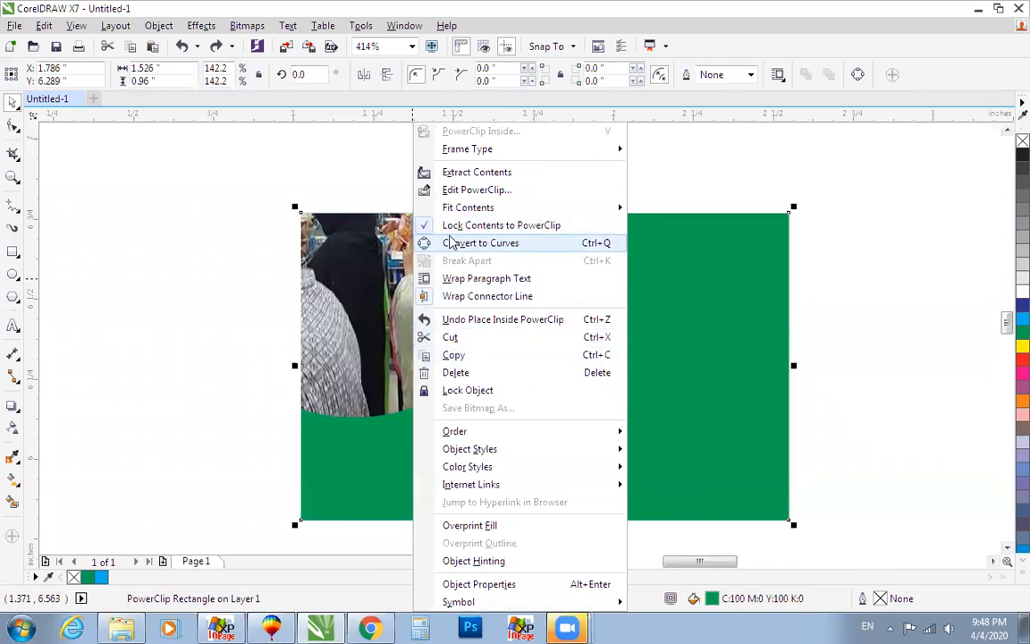
left_click(175, 271)
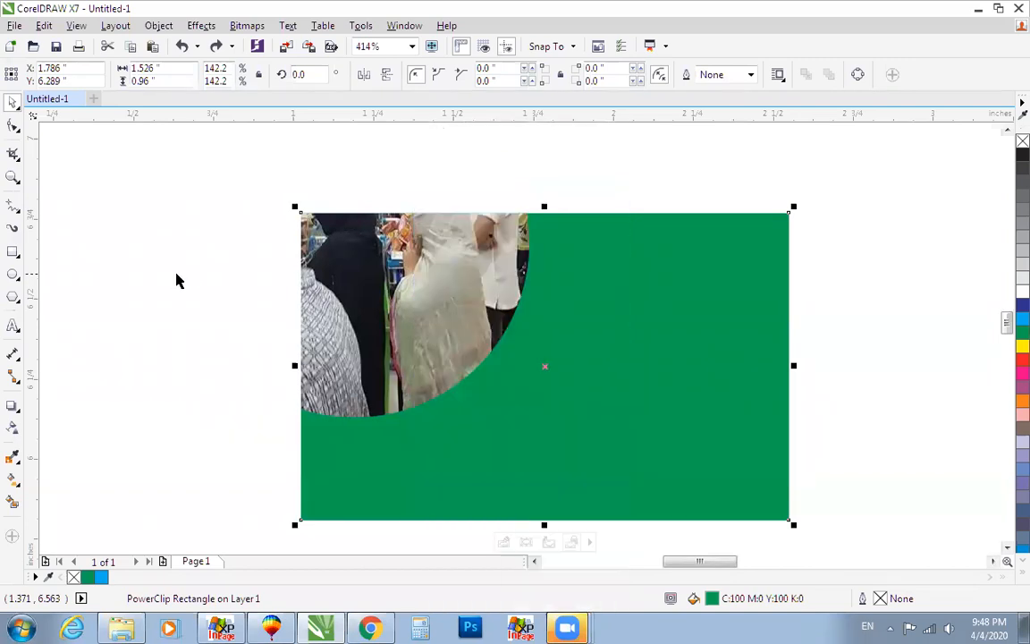
right_click(367, 274)
left_click(411, 194)
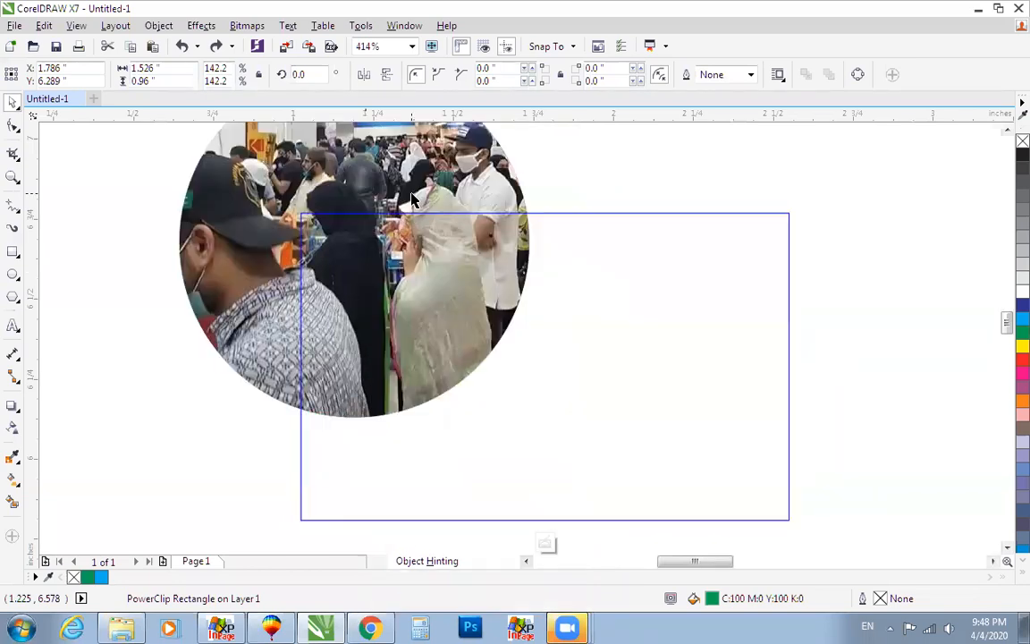
left_click(420, 182)
scroll(420, 182, "down", 1)
key("F2")
left_click_drag(292, 398, 669, 125)
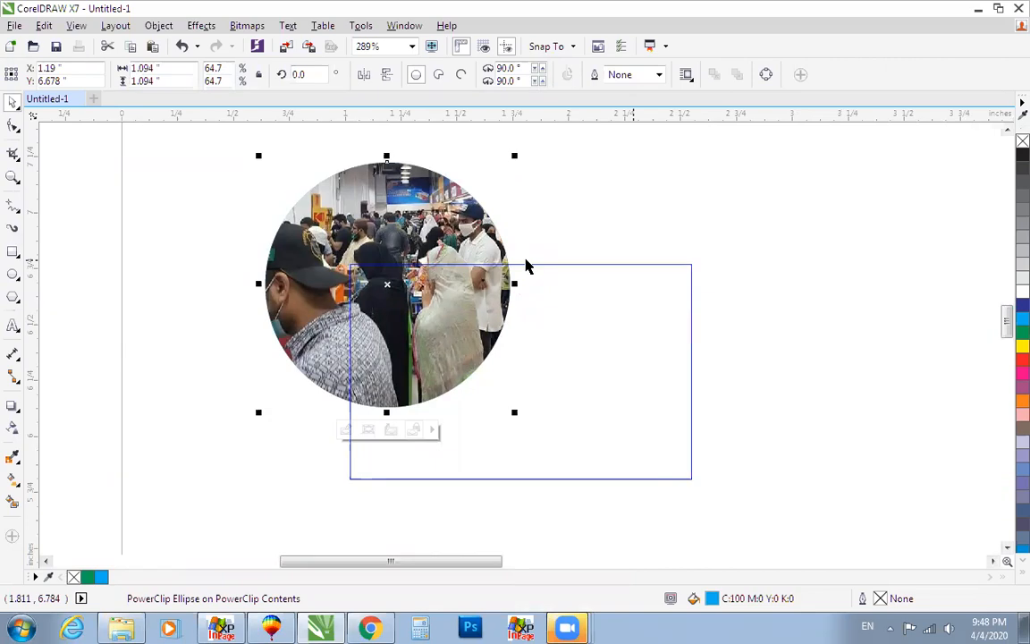
left_click(552, 267)
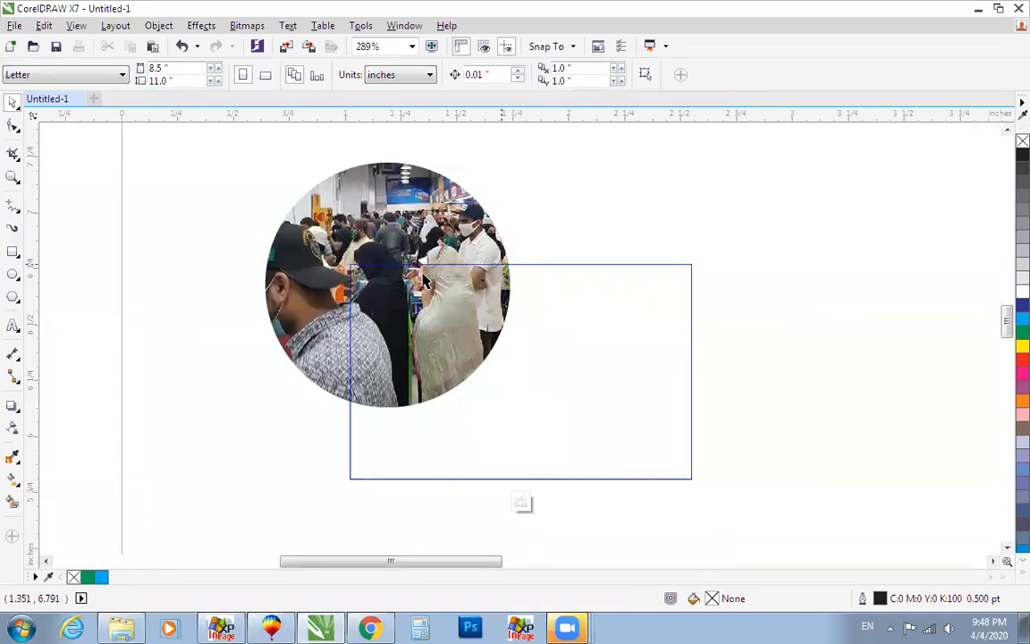
Move the photo circle down and right inside the PowerClip to about X 1.32, Y 6.39 inches, and finish editing this level
left_click_drag(394, 207, 428, 244)
right_click(413, 246)
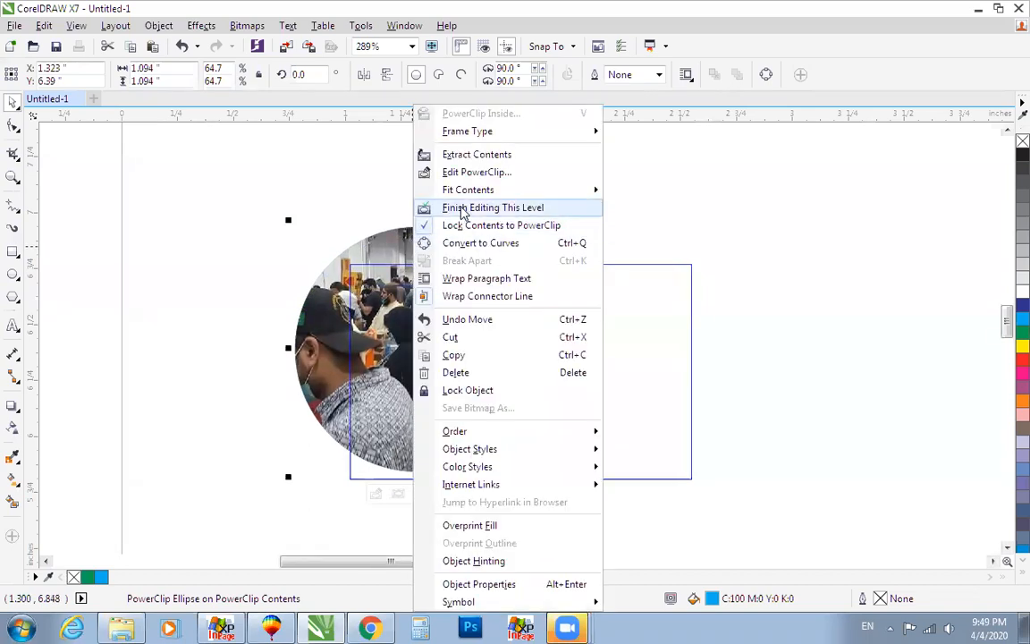
left_click(462, 210)
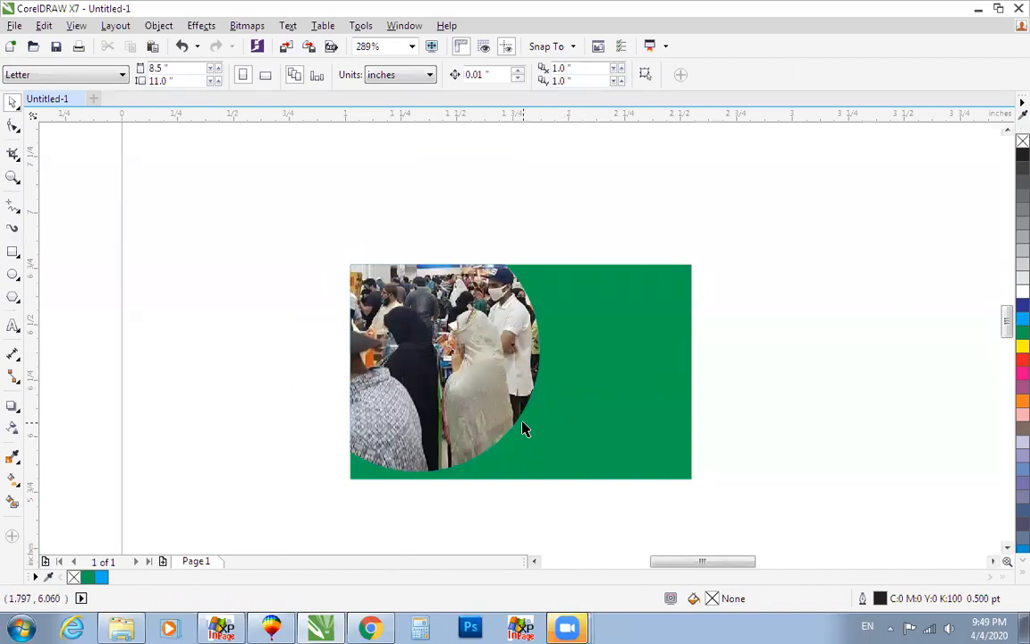
Delete the green PowerClip rectangle and draw a new rectangle about 1.40 by 0.83 inches
left_click(444, 363)
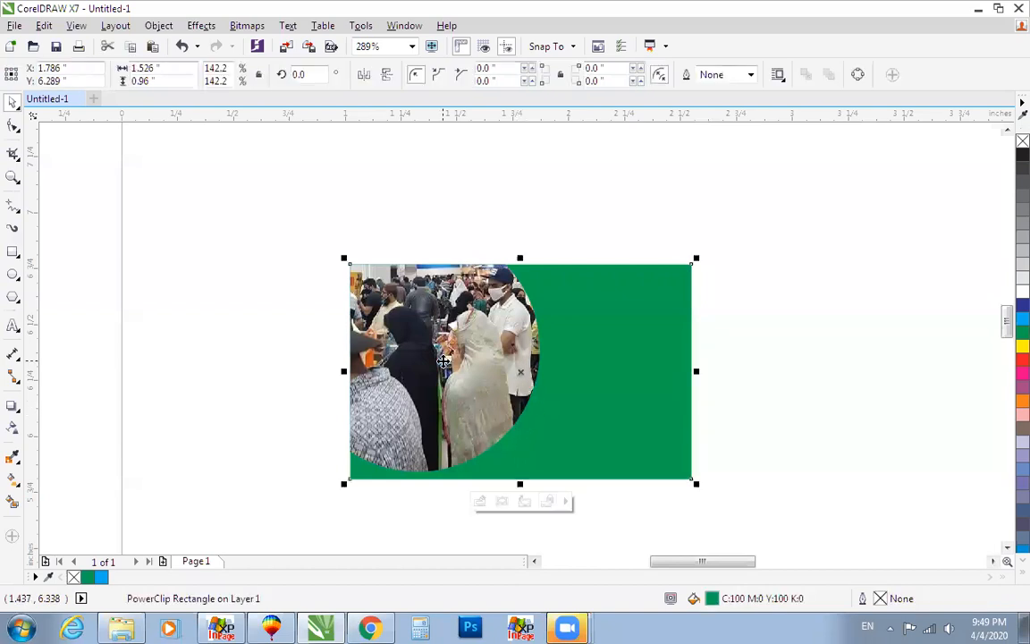
key("Delete")
left_click(12, 251)
left_click_drag(395, 249, 711, 435)
key("space")
Make a copy narrowed to about 0.44 inches at the rectangle's left end, as a curve object, and bend its right edge inward
left_click_drag(713, 340, 499, 381)
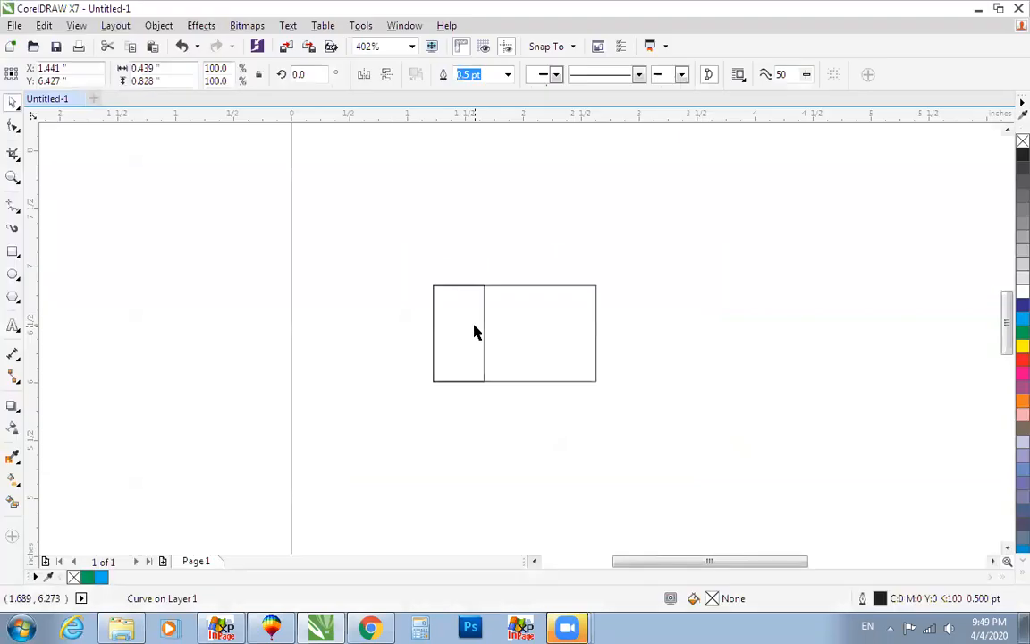
key("F4")
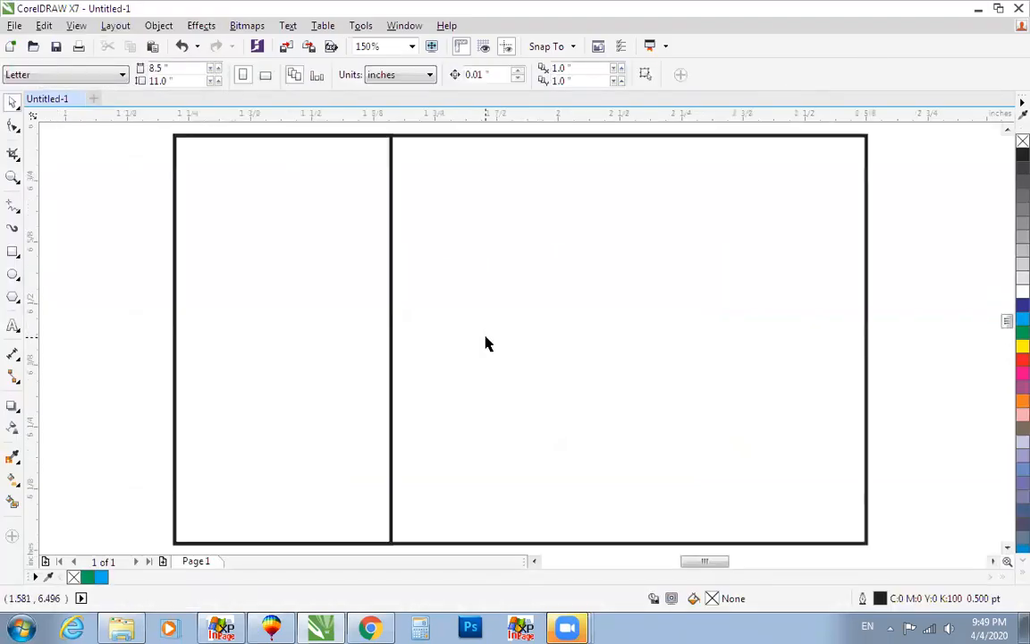
left_click(390, 324)
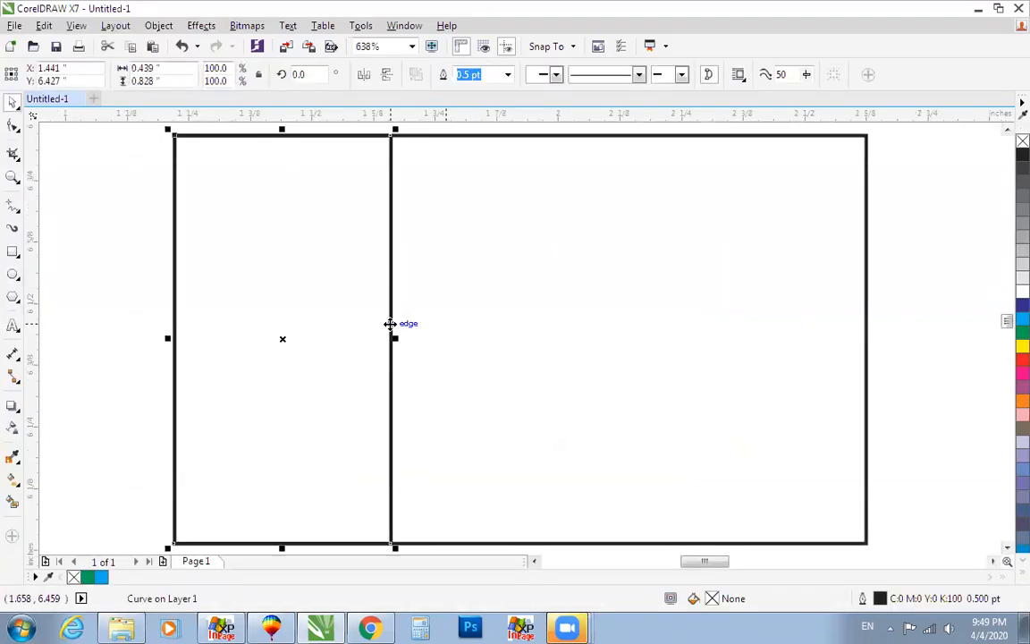
key("F10")
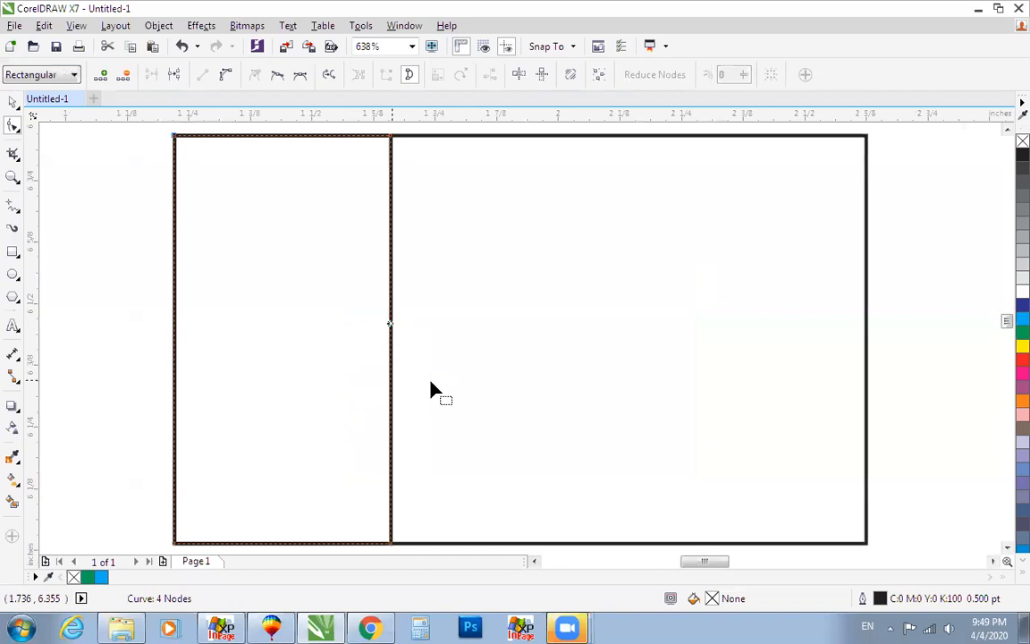
left_click(383, 340)
left_click_drag(387, 346, 333, 357)
key("space")
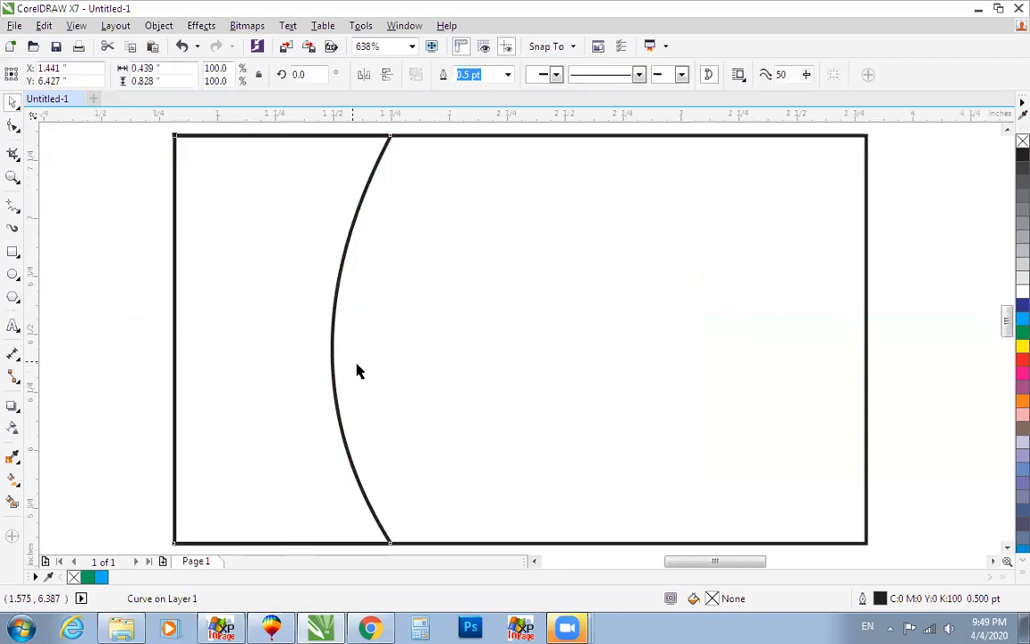
Fill the large rectangle with cyan
scroll(356, 365, "down", 2)
left_click_drag(230, 227, 642, 494)
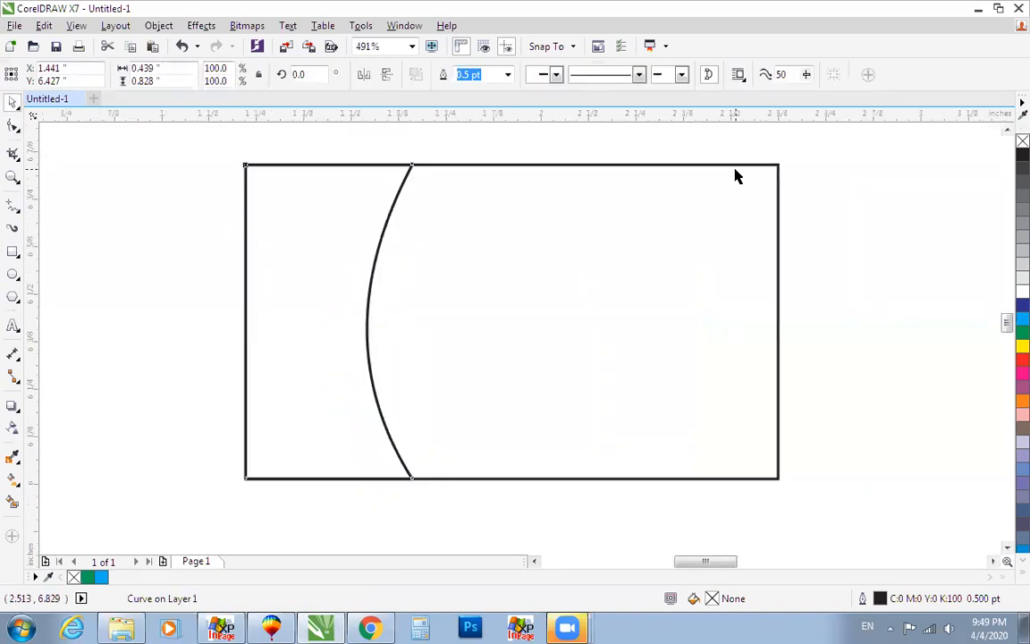
left_click(735, 167)
left_click(1023, 319)
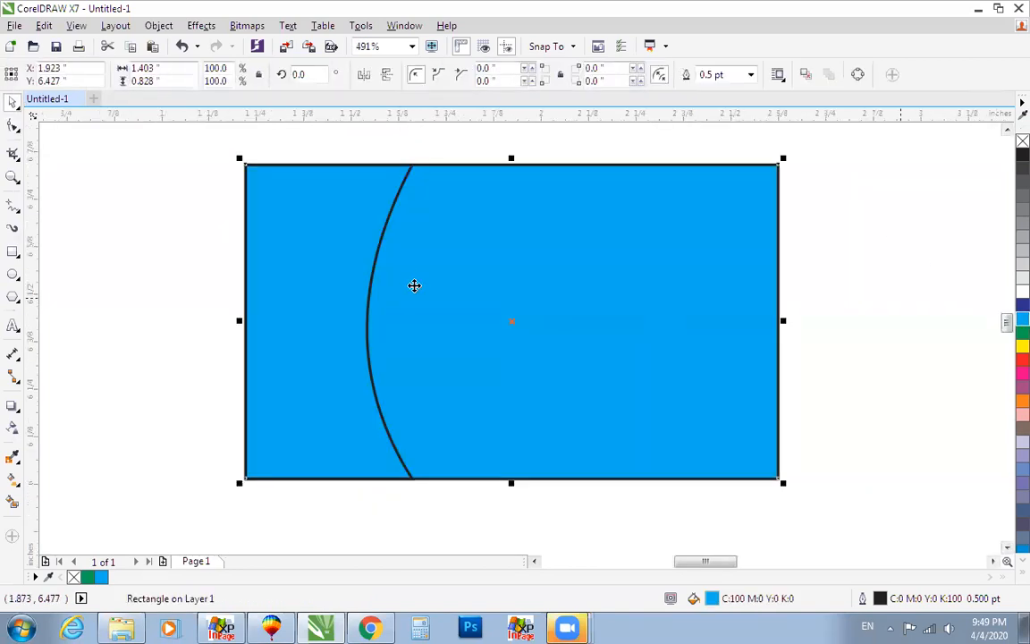
Bring the crowd photo from the desktop into the drawing and place it right of the blue rectangle, at about X 4.29, Y 6.51 inches
left_click(384, 229)
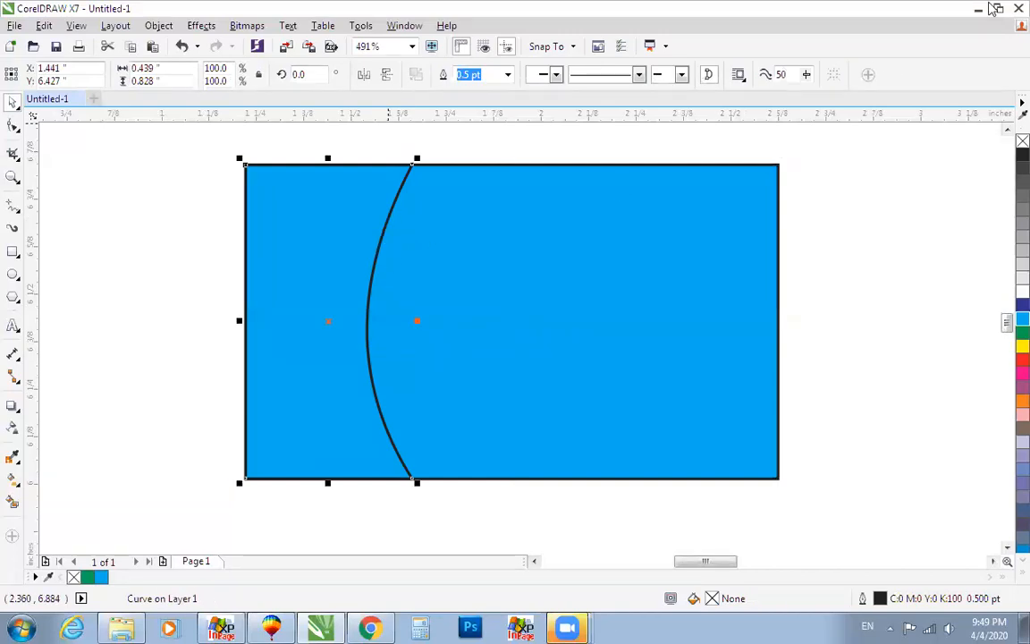
left_click(978, 9)
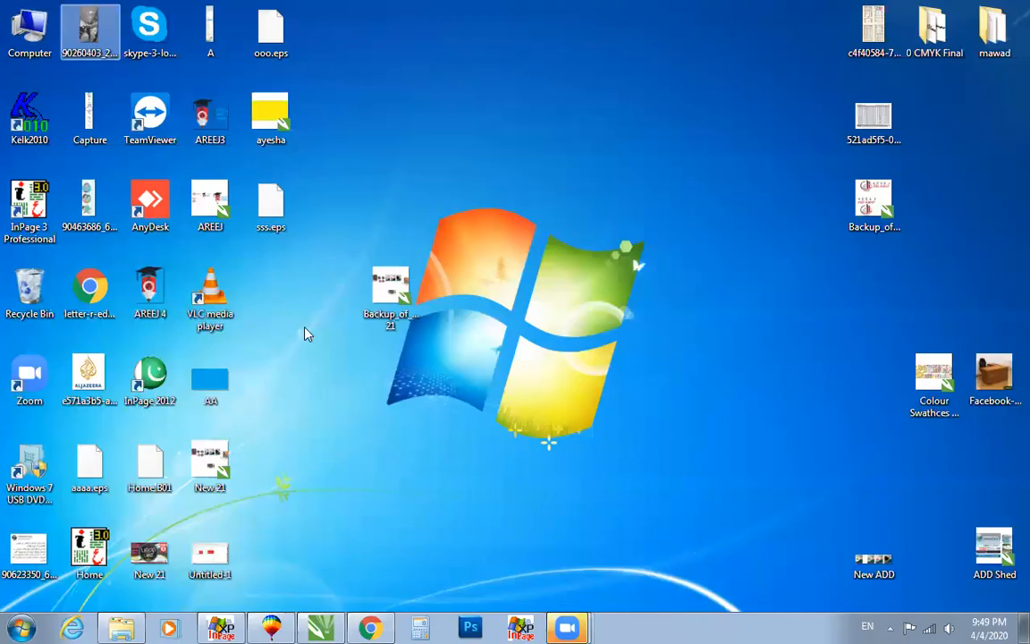
left_click(320, 628)
left_click_drag(214, 319, 184, 301)
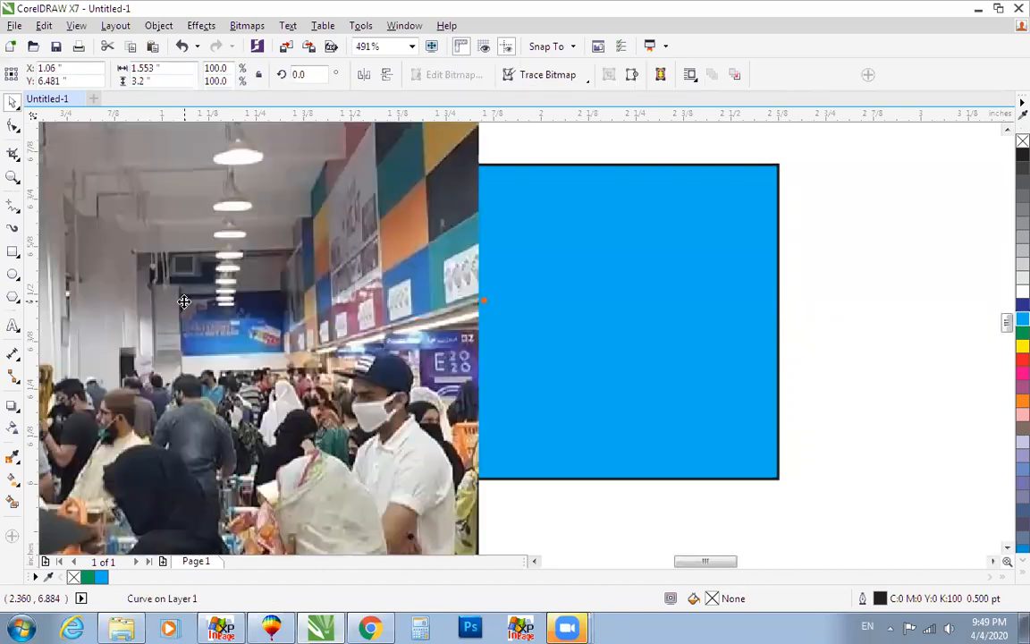
scroll(183, 301, "down", 3)
left_click_drag(203, 338, 517, 335)
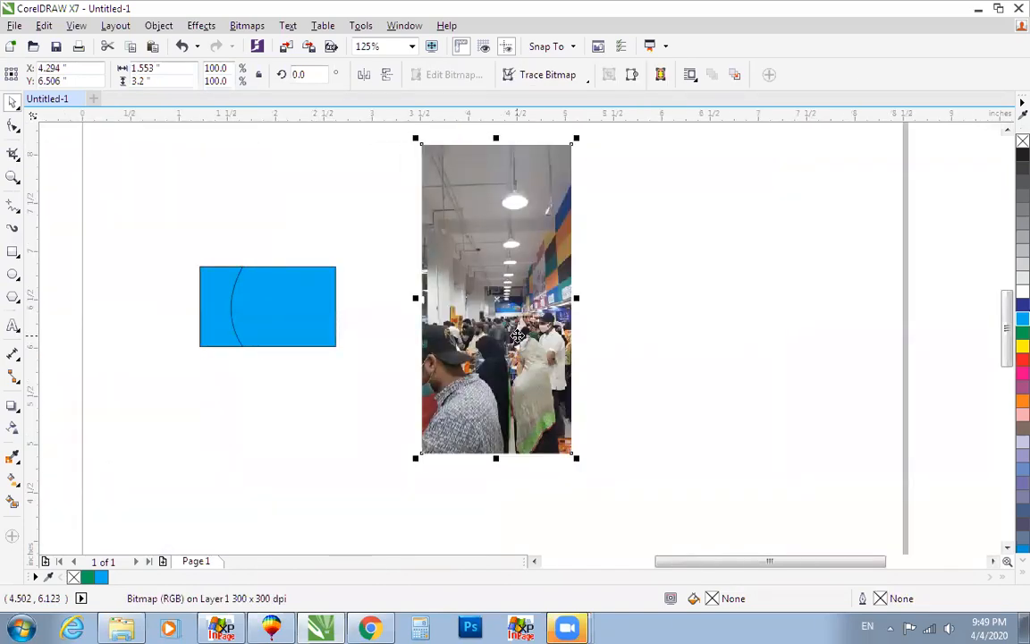
Scale the crowd photo to about 32% and place it over the curved left part of the card, at about X 1.44, Y 6.44 inches
left_click_drag(517, 336, 223, 266)
left_click_drag(280, 387, 222, 304)
left_click_drag(211, 221, 231, 297)
key("F2")
left_click_drag(157, 227, 357, 402)
left_click_drag(414, 331, 409, 327)
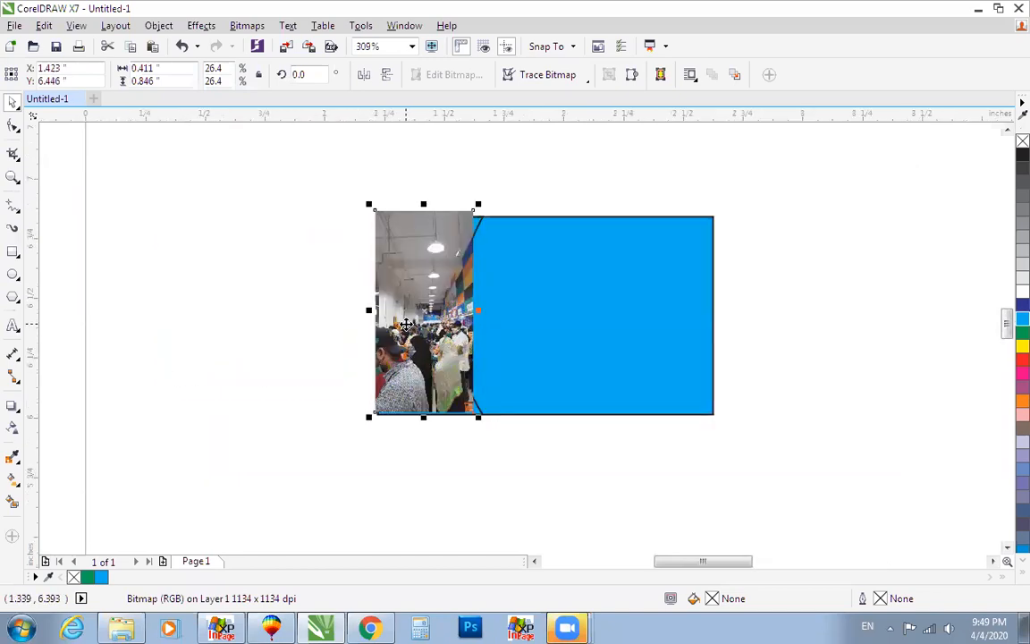
left_click_drag(474, 415, 491, 439)
left_click_drag(450, 408, 454, 410)
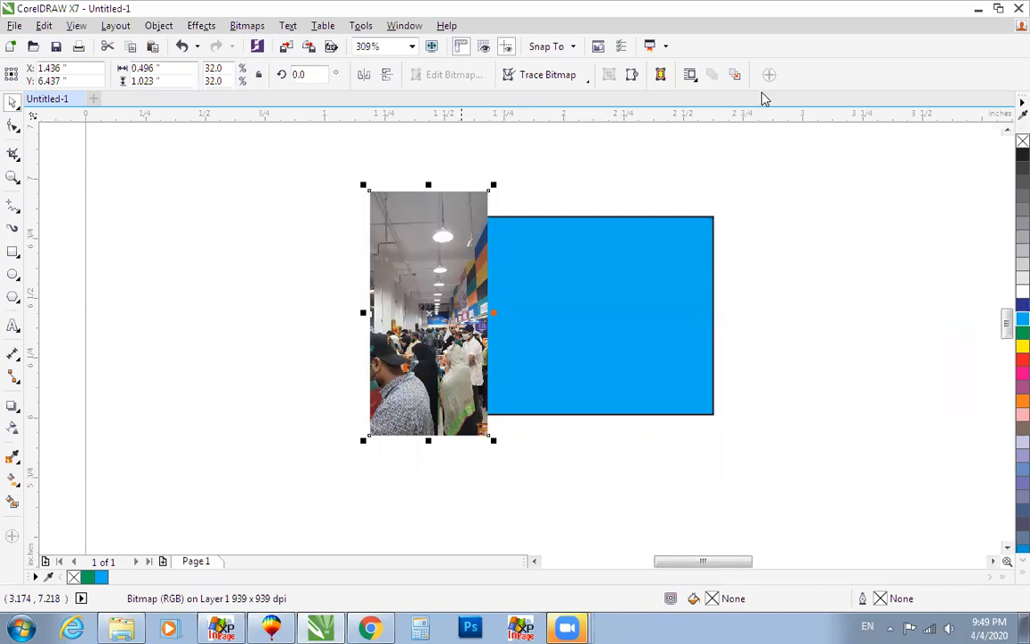
left_click(978, 9)
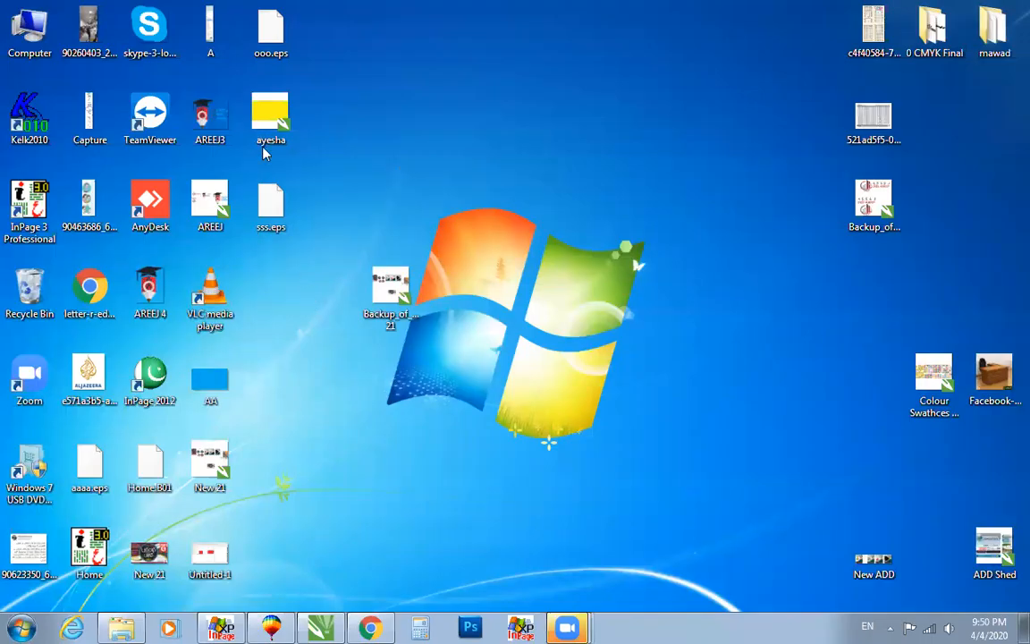
left_click_drag(156, 41, 616, 435)
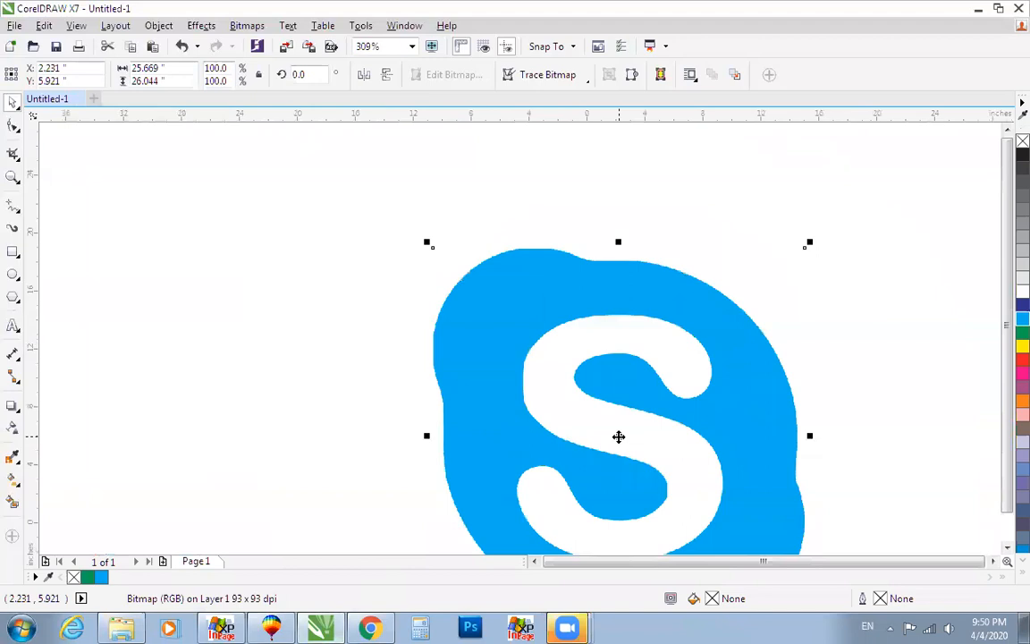
scroll(618, 436, "down", 8)
key("Delete")
key("F4")
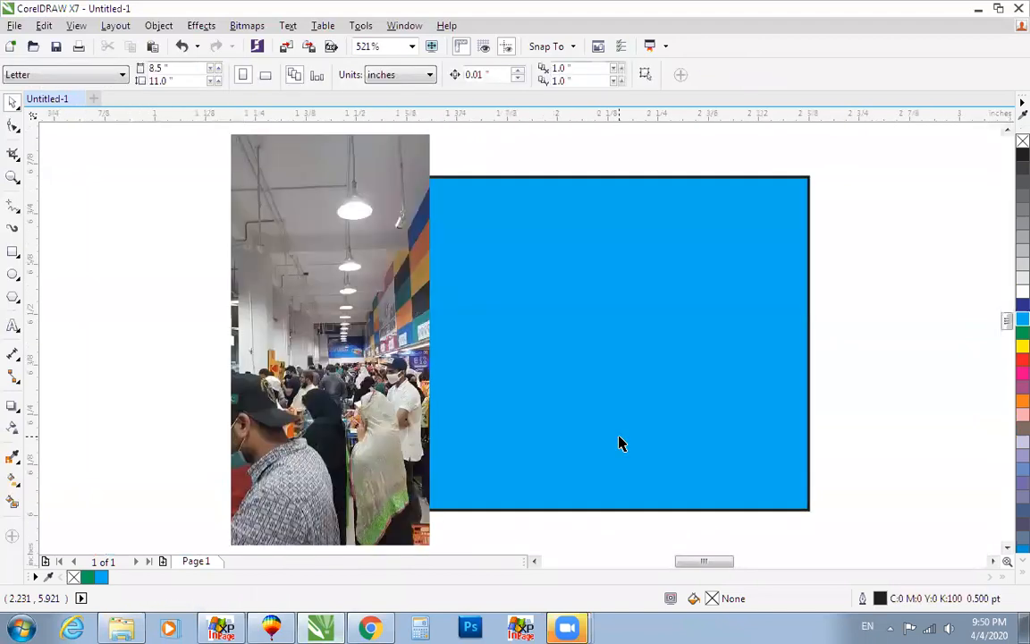
Switch to Chrome and go to the search field on the Google page
left_click(369, 629)
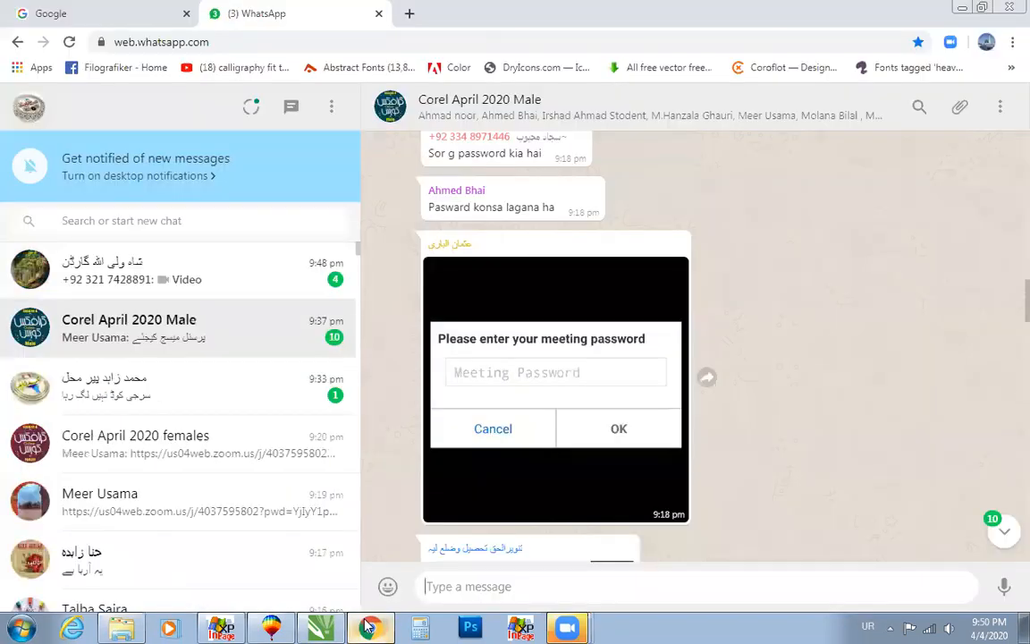
left_click(134, 11)
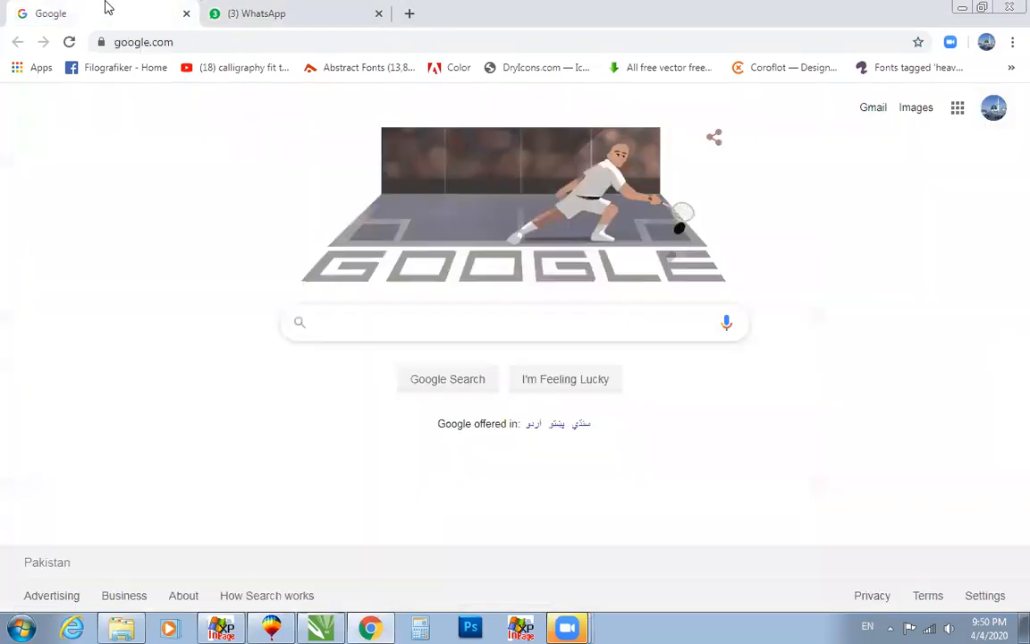
left_click(440, 322)
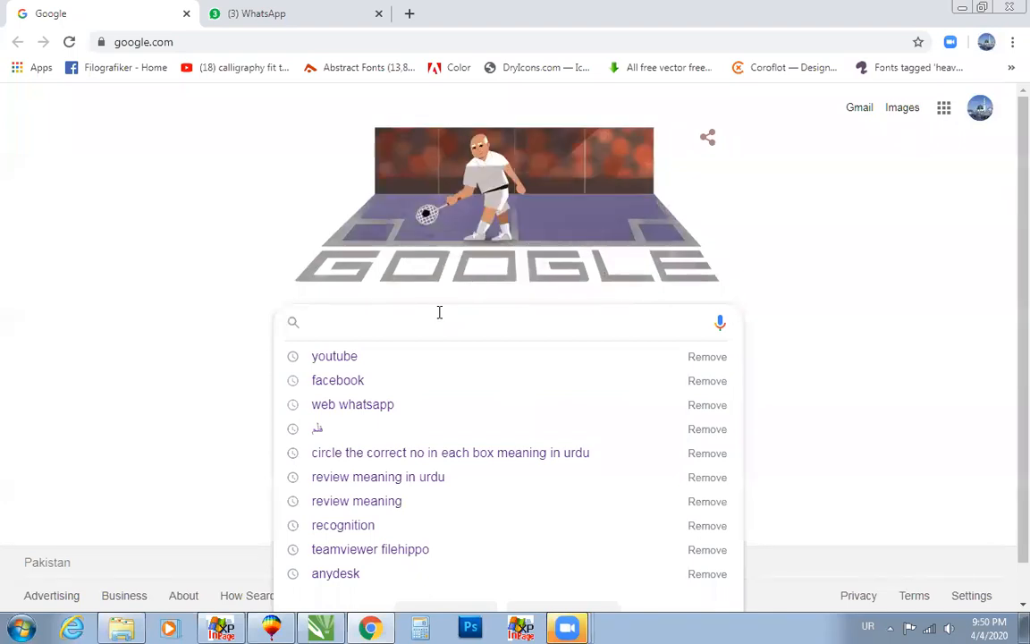
type("رہ")
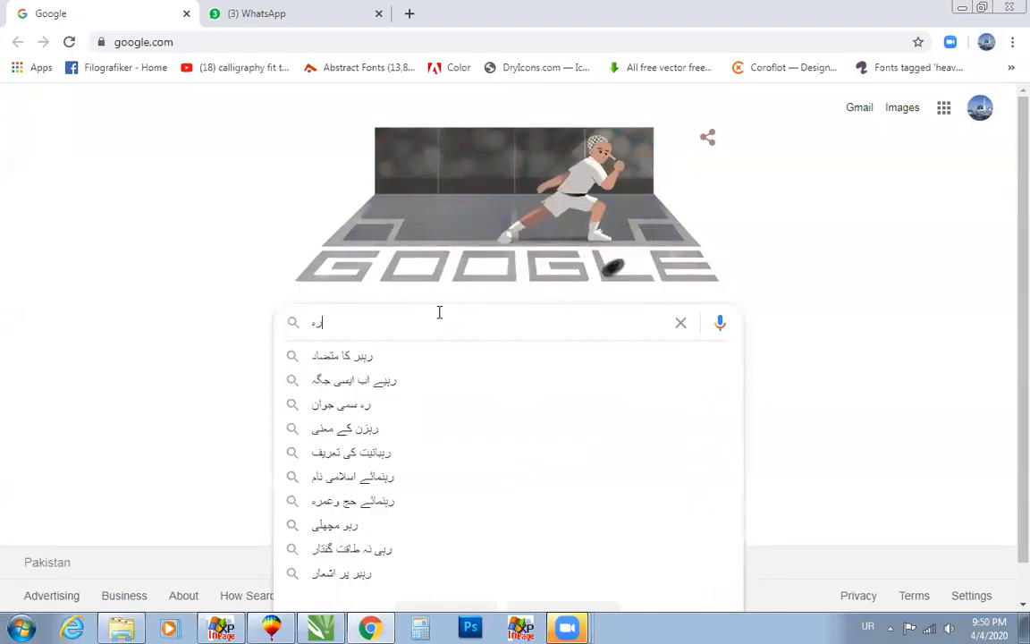
type("ہ")
key("BackSpace")
type("=")
key("BackSpace")
key("BackSpace")
key("BackSpace")
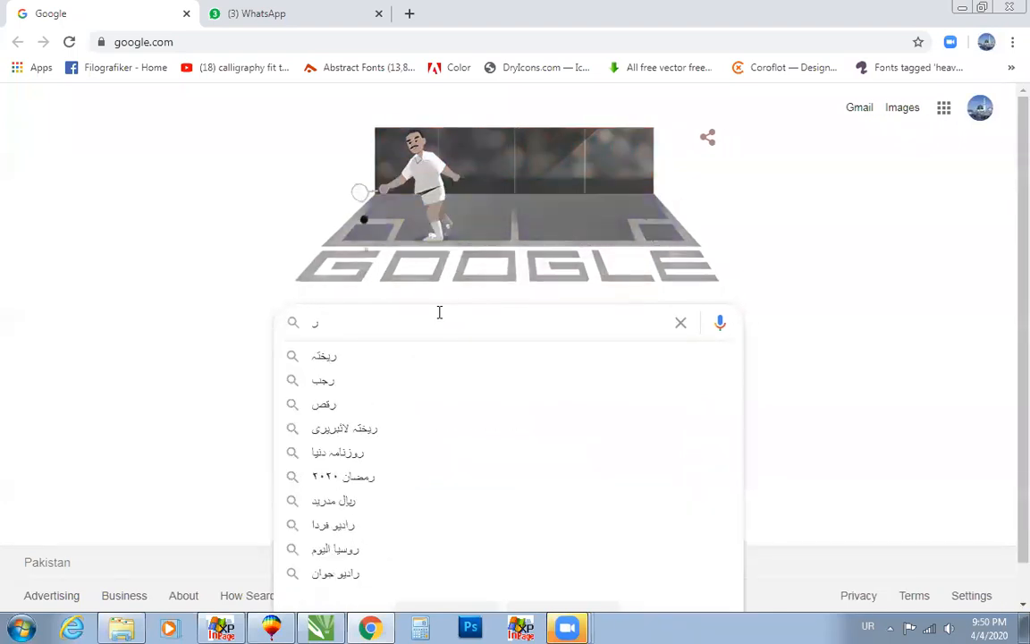
Change the keyboard language to English, search Google for "fruit" and show the image results
key("alt+shift")
type("Frout")
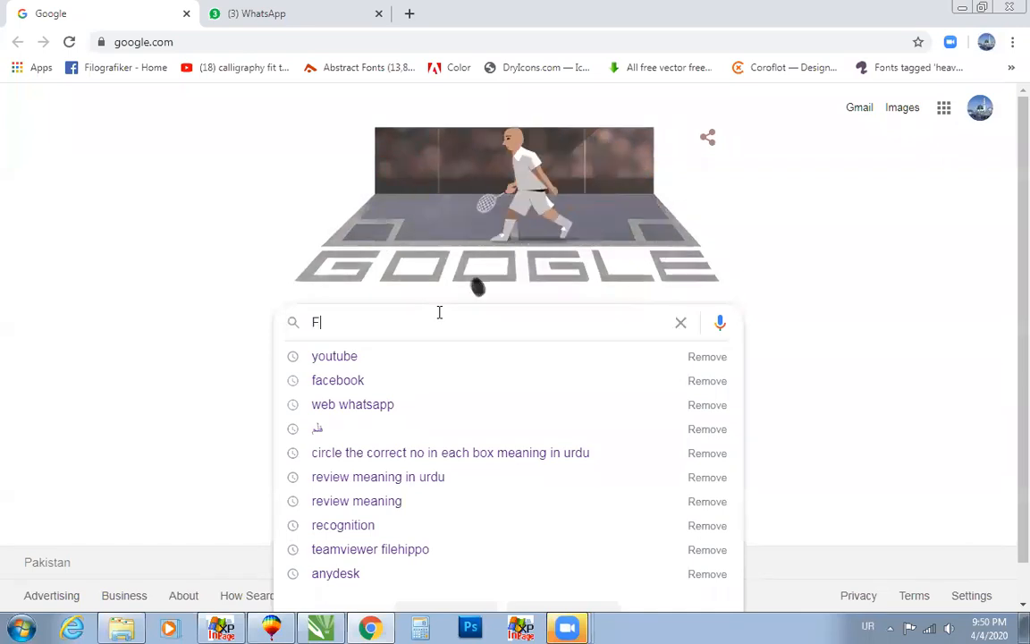
key("Down")
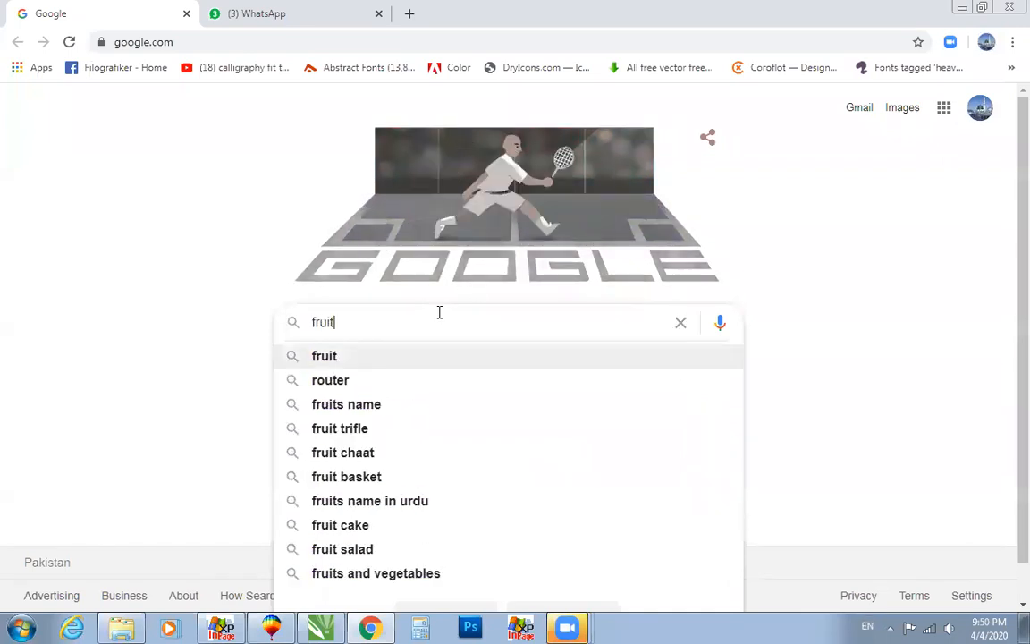
key("Return")
left_click(223, 163)
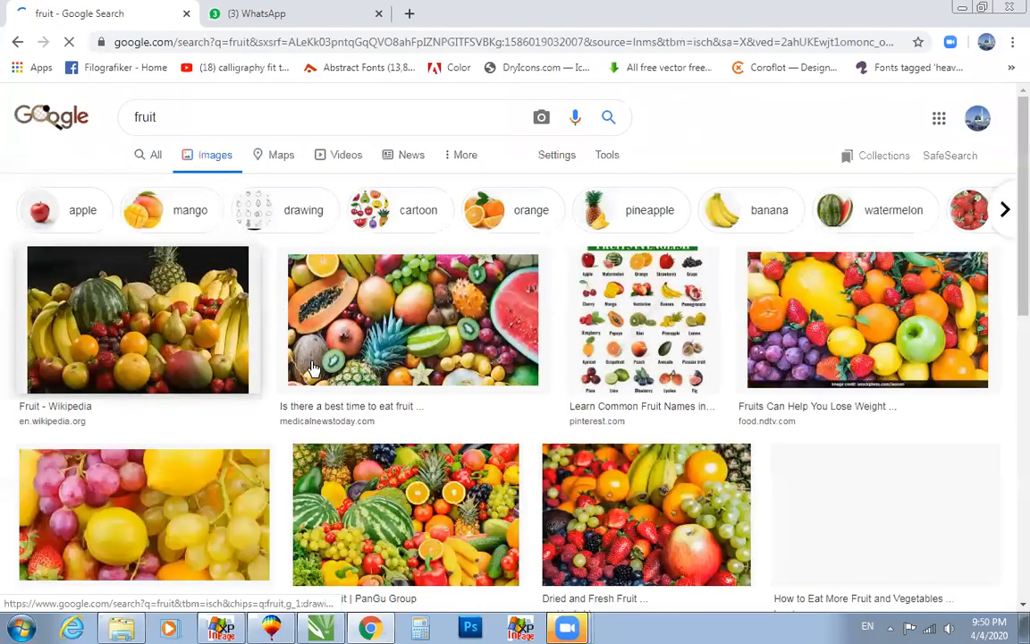
Copy the PanGu Group fruit image from the results and paste it into the CorelDRAW drawing
left_click(362, 445)
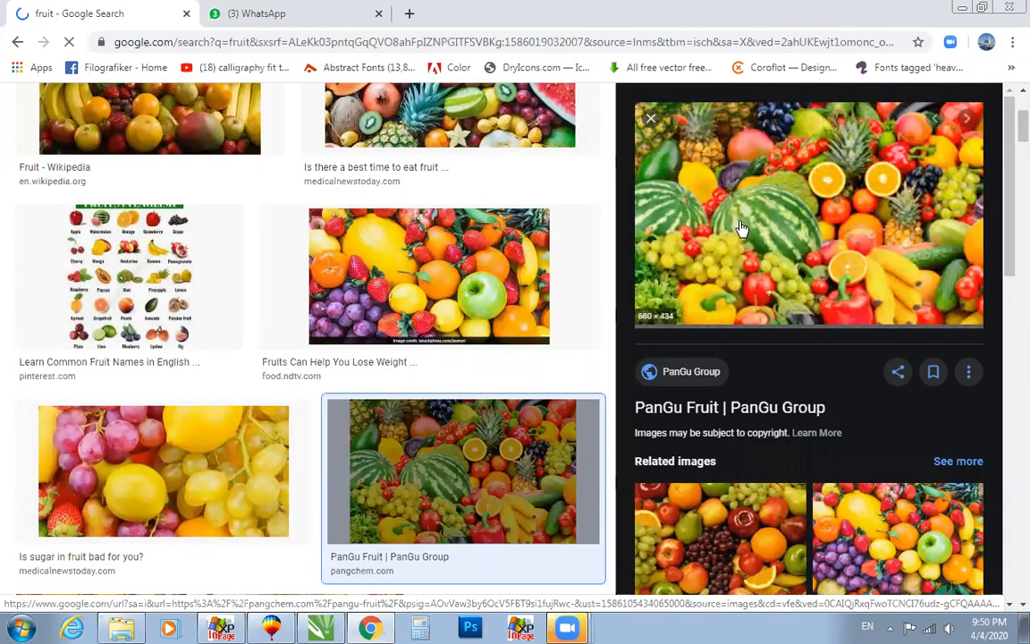
right_click(739, 216)
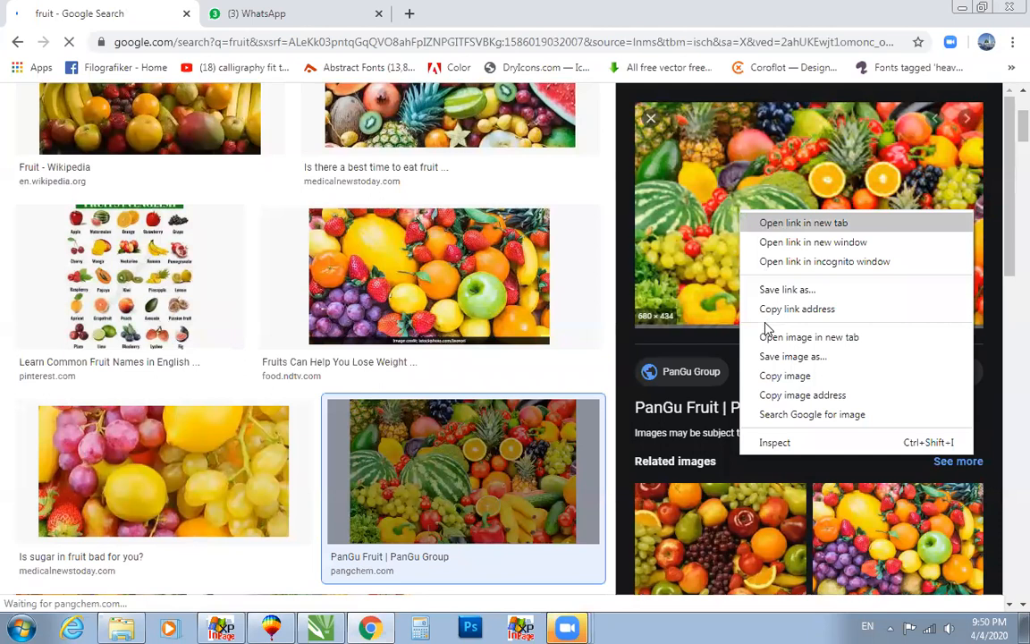
left_click(774, 379)
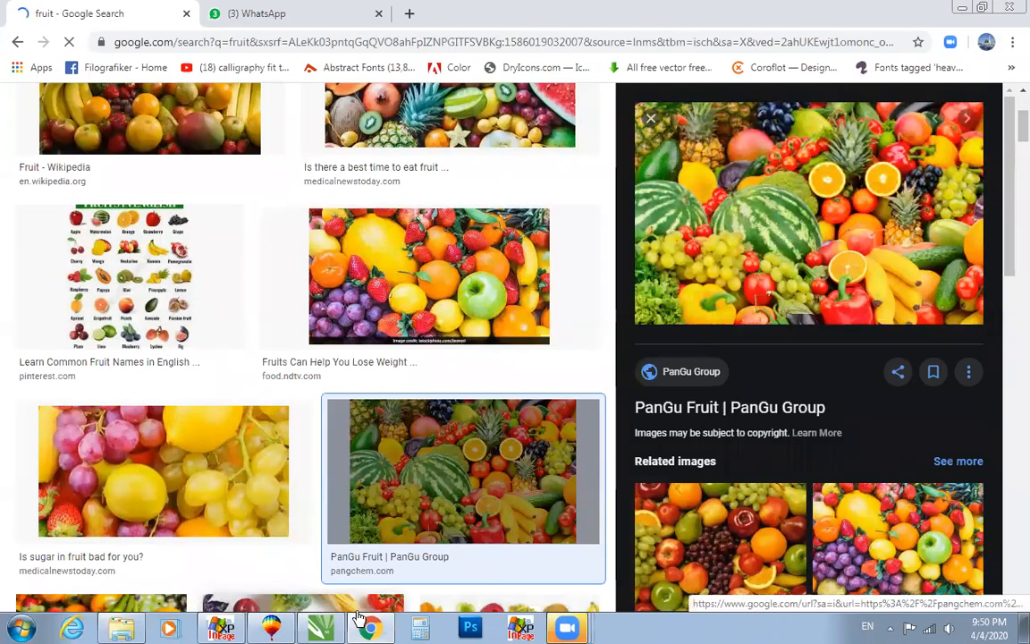
left_click(323, 628)
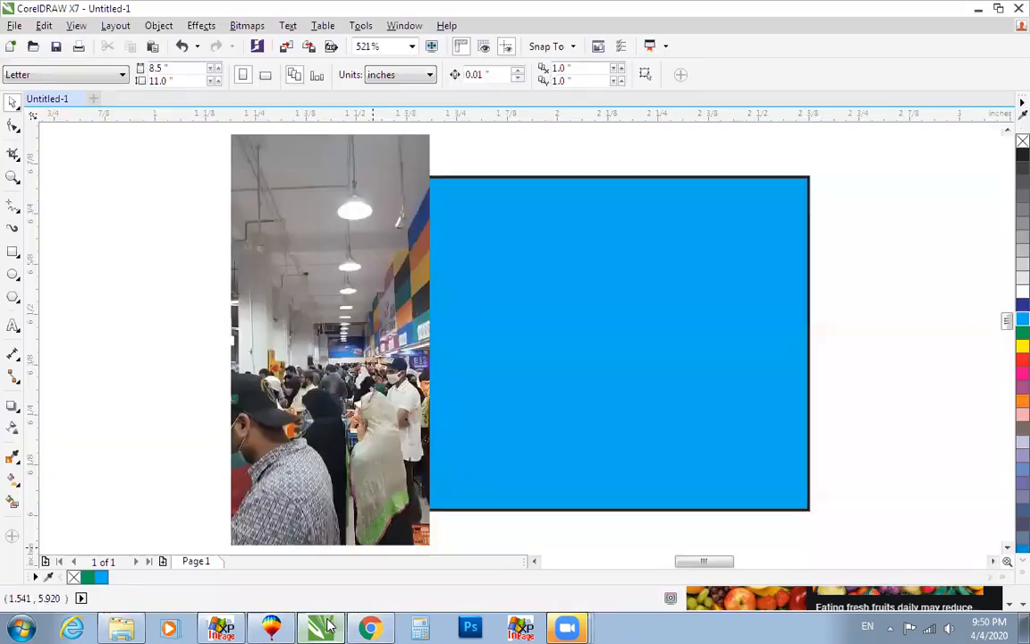
right_click(854, 301)
left_click(869, 403)
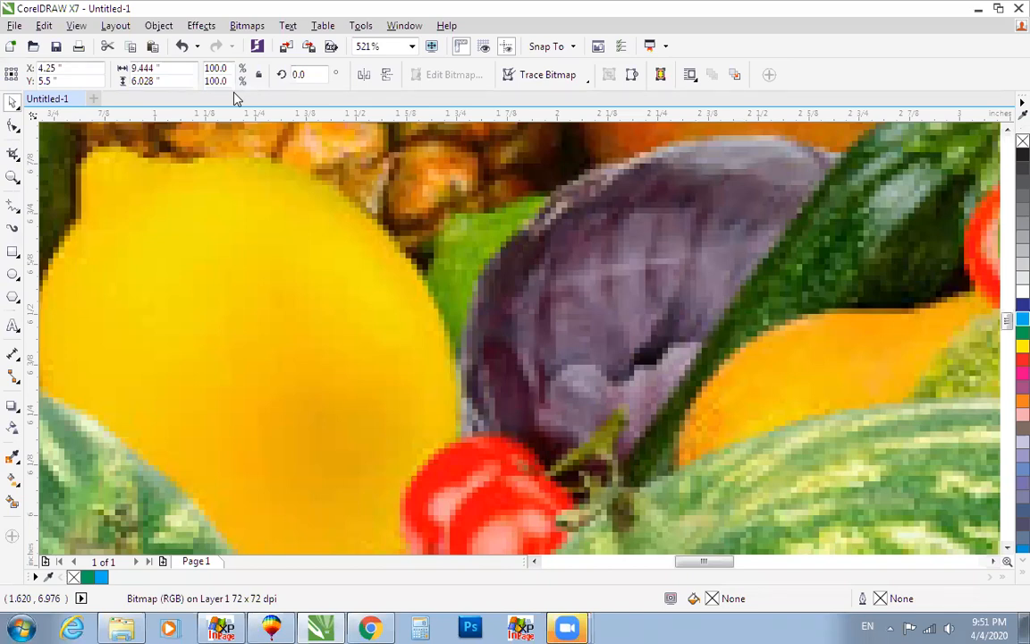
Scale the pasted fruit image to 5% in both width and height
type("5")
key("Tab")
type("5")
key("Return")
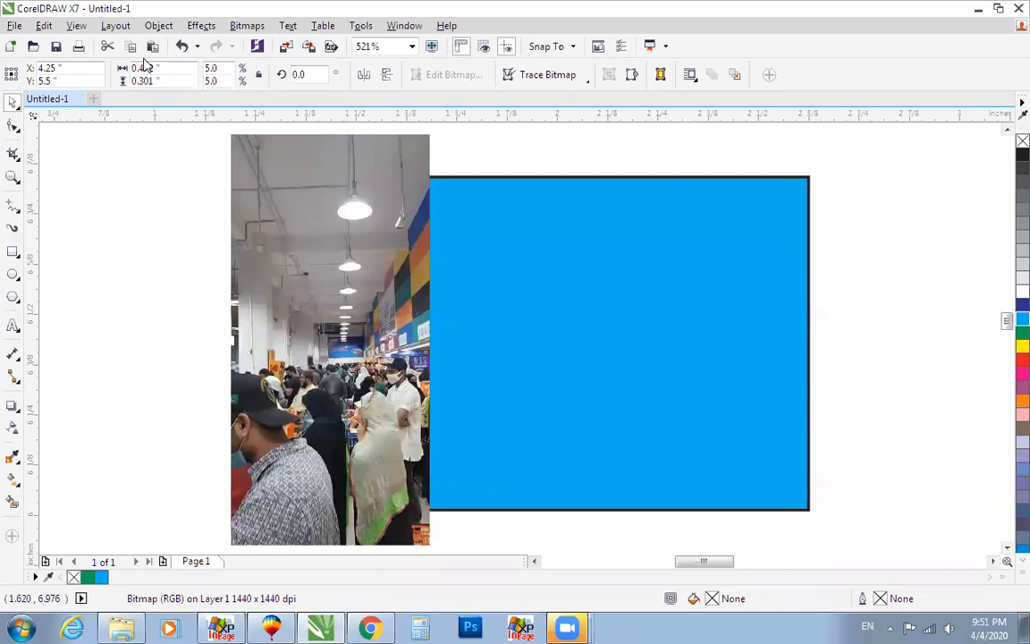
Delete the crowd photo covering the card and select the small fruit image
left_click(233, 203)
key("Delete")
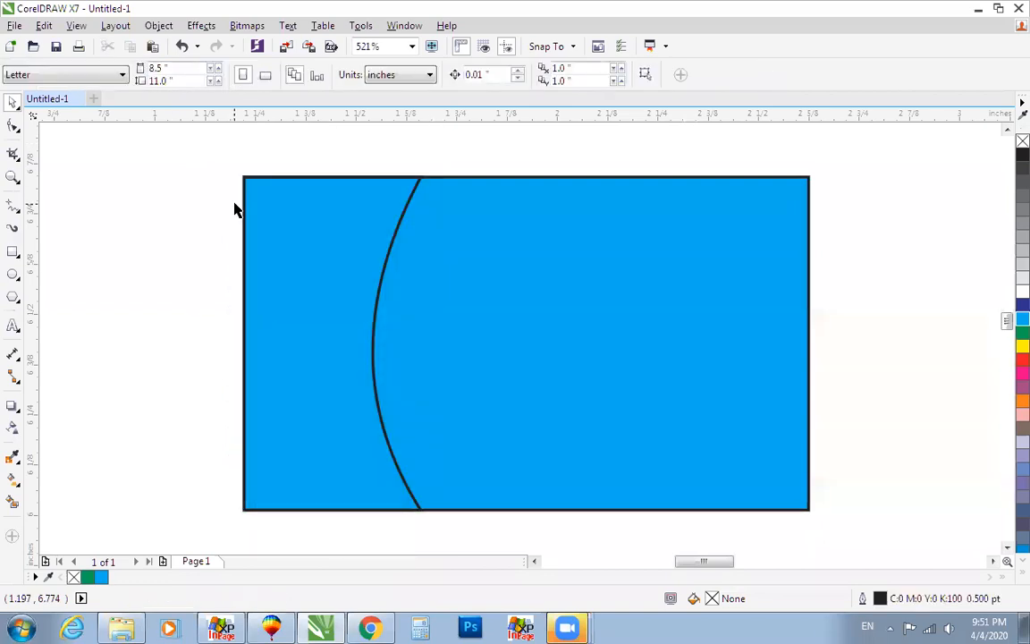
key("F4")
left_click(865, 498)
scroll(865, 498, "down", 2)
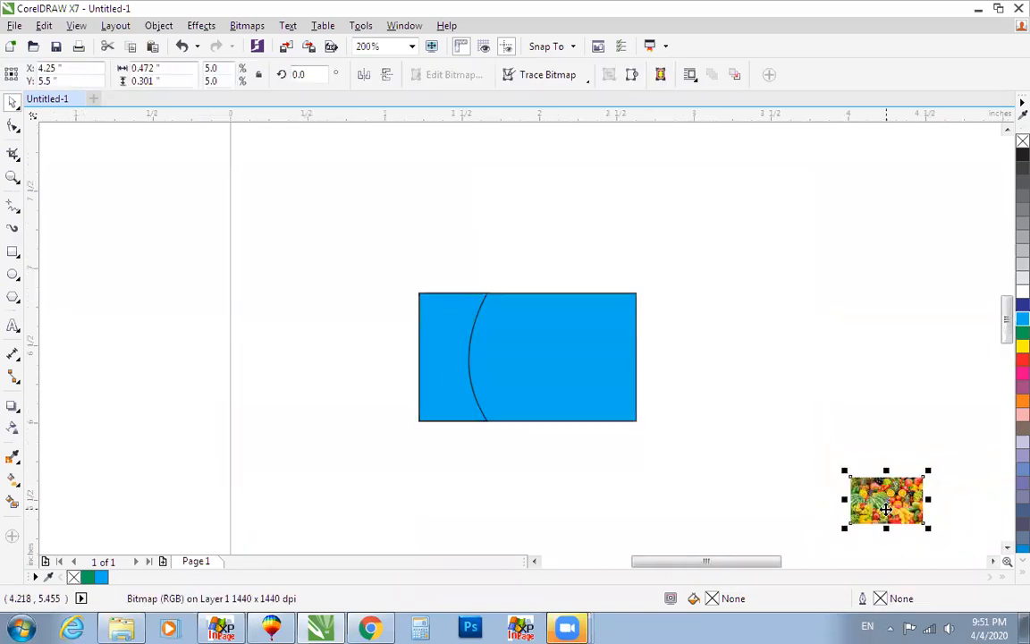
Group the blue card's rectangle and curved section and centre the group on the page
scroll(864, 498, "down", 2)
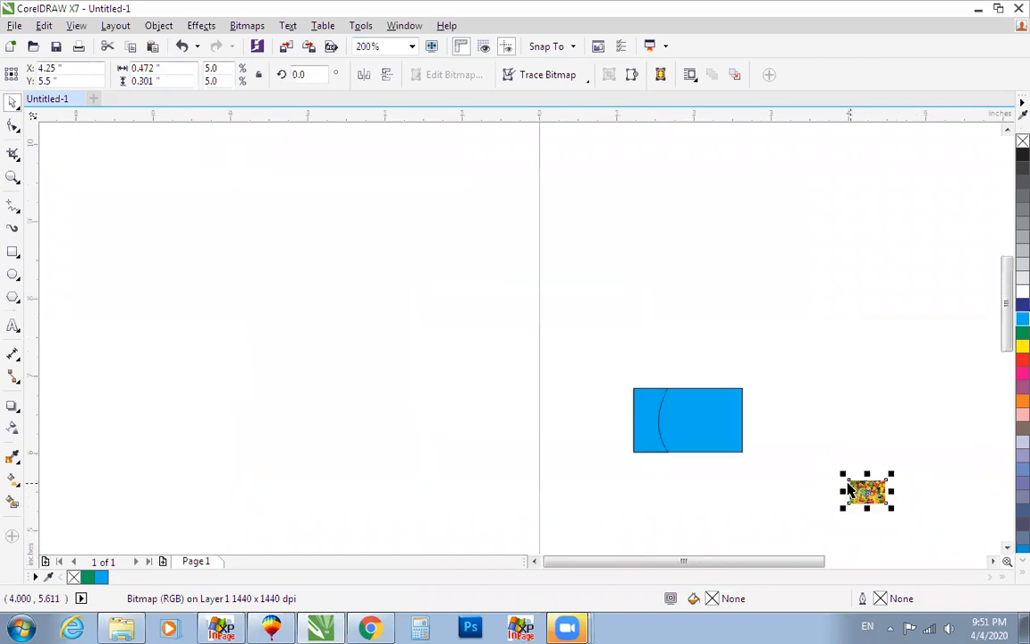
scroll(855, 487, "up", 4)
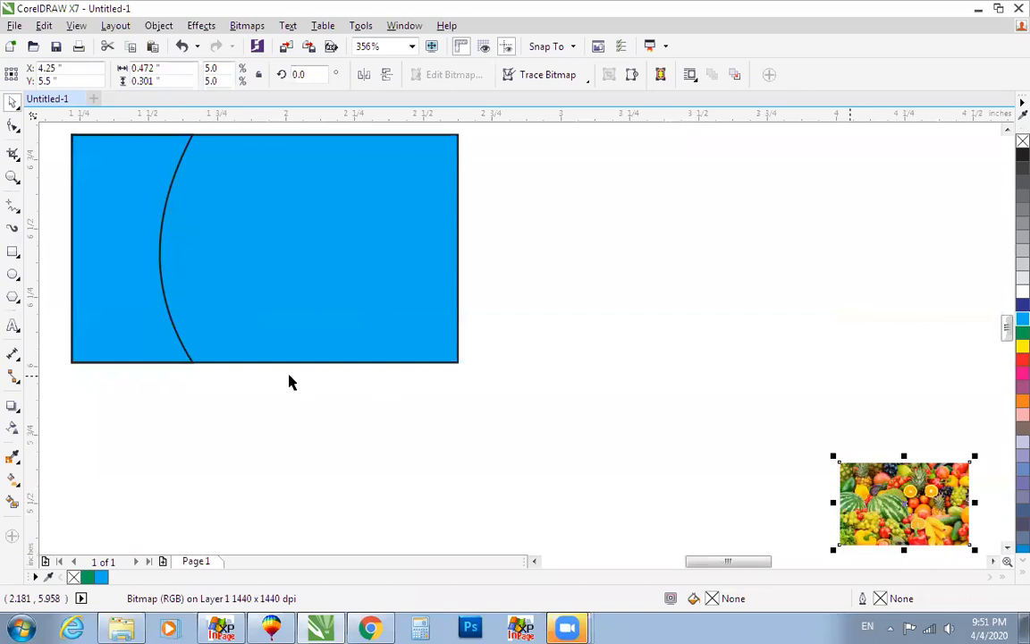
scroll(872, 479, "down", 2)
scroll(715, 447, "down", 2)
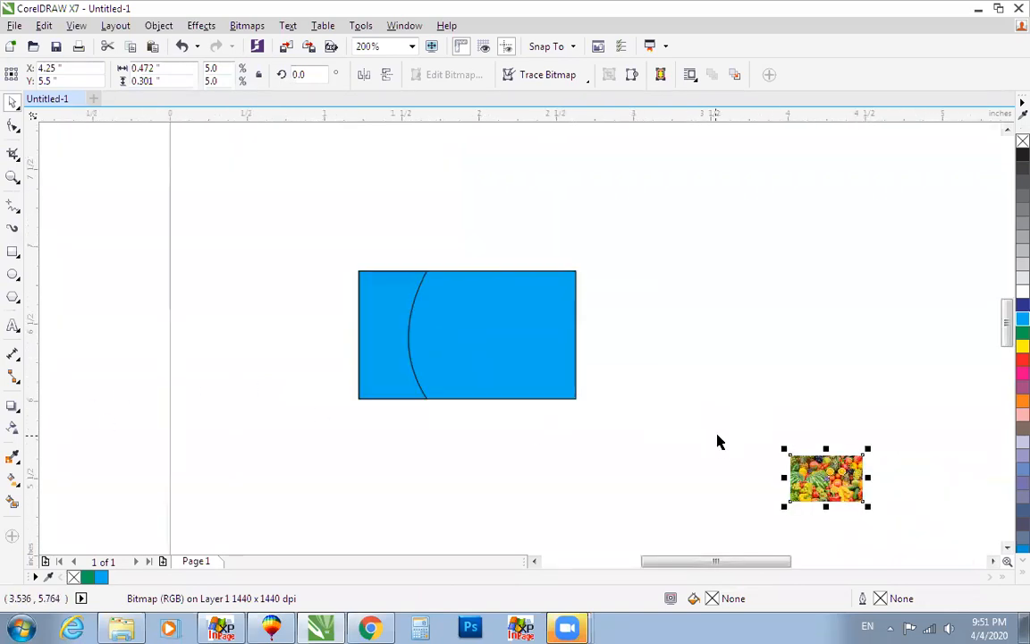
scroll(717, 435, "down", 1)
left_click_drag(508, 315, 749, 482)
key("ctrl+g")
key("p")
Place the fruit image over the card's curved side and enlarge it to about 15.7%
scroll(749, 482, "down", 1)
key("shift+F2")
scroll(914, 309, "down", 1)
left_click_drag(747, 318, 413, 349)
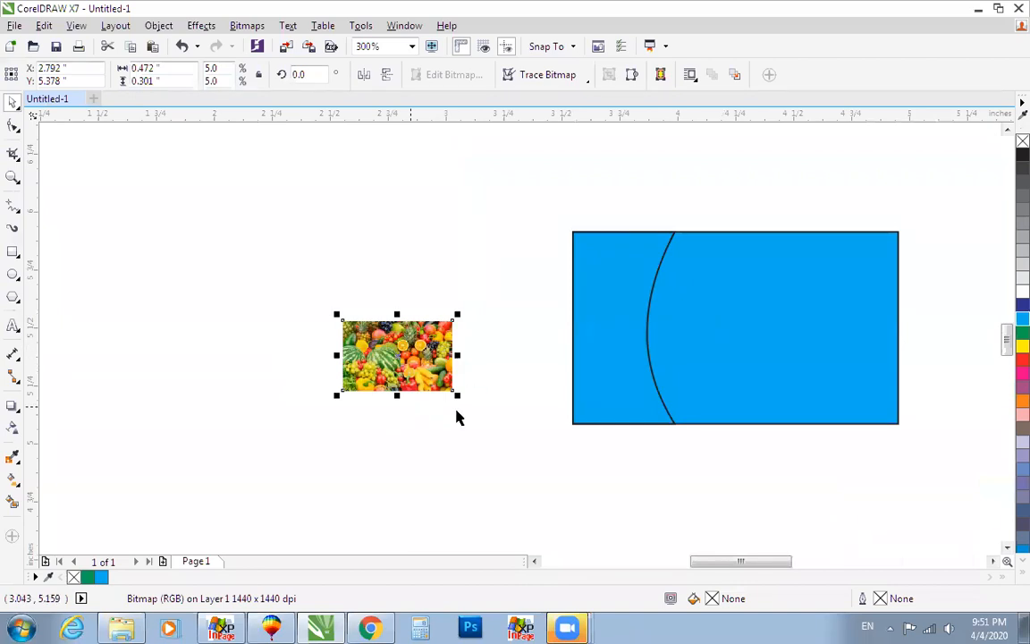
left_click_drag(457, 395, 605, 391)
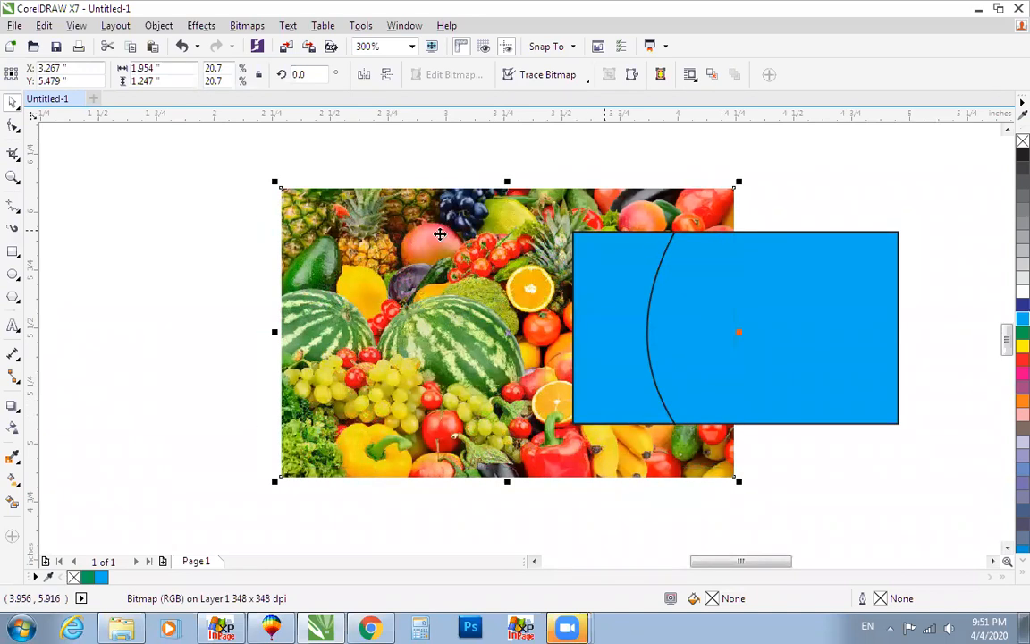
left_click_drag(276, 183, 336, 225)
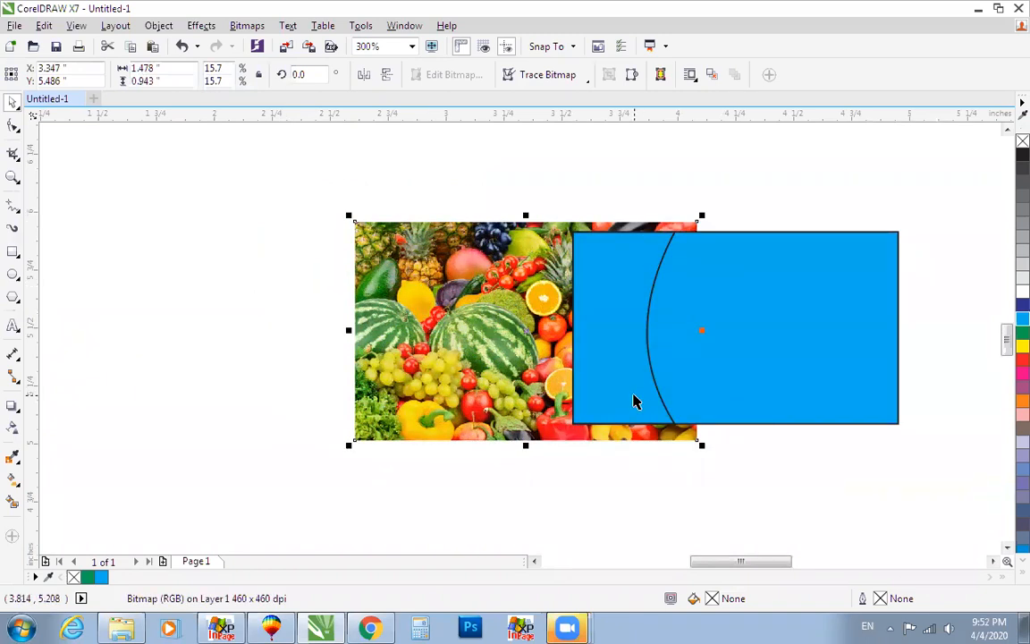
left_click(159, 25)
mouse_move(188, 168)
left_click(413, 166)
key("Escape")
Separate the grouped blue card into its rectangle and its curved section, leaving both in place
left_click(616, 193)
key("F2")
left_click_drag(428, 179, 862, 504)
left_click_drag(540, 224, 554, 270)
key("ctrl+z")
left_click(504, 75)
left_click(528, 165)
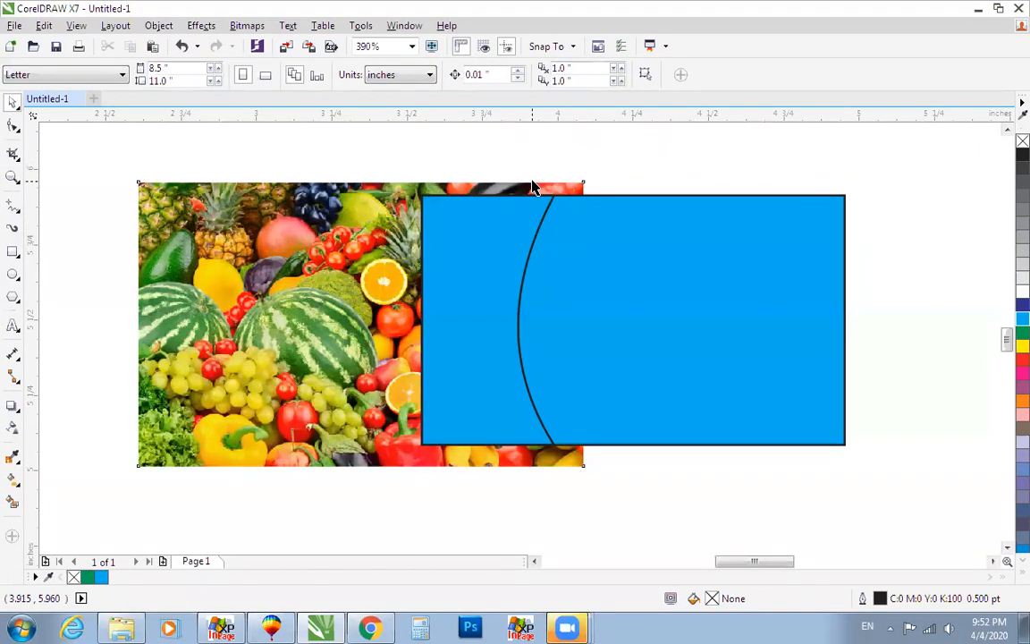
Try to PowerClip the fruit image inside the card's full rectangle and undo it
left_click(532, 184)
key("alt+c")
key("w")
key("p")
left_click(508, 250)
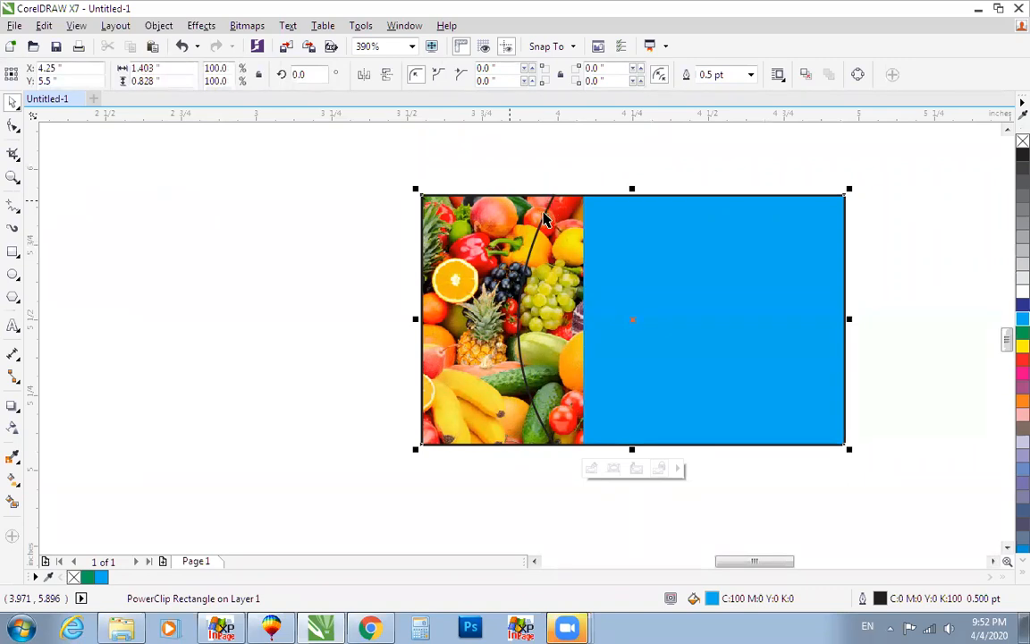
key("ctrl+z")
PowerClip the fruit image inside the card's curved section
key("alt+c")
key("w")
key("p")
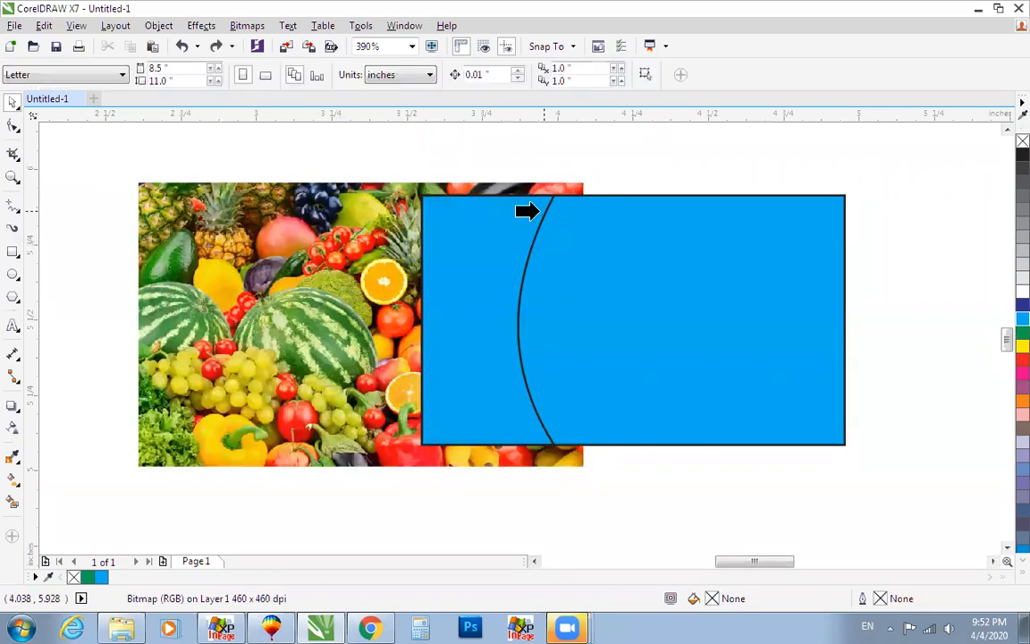
left_click(539, 211)
left_click(470, 212, "ctrl")
scroll(360, 186, "down", 1)
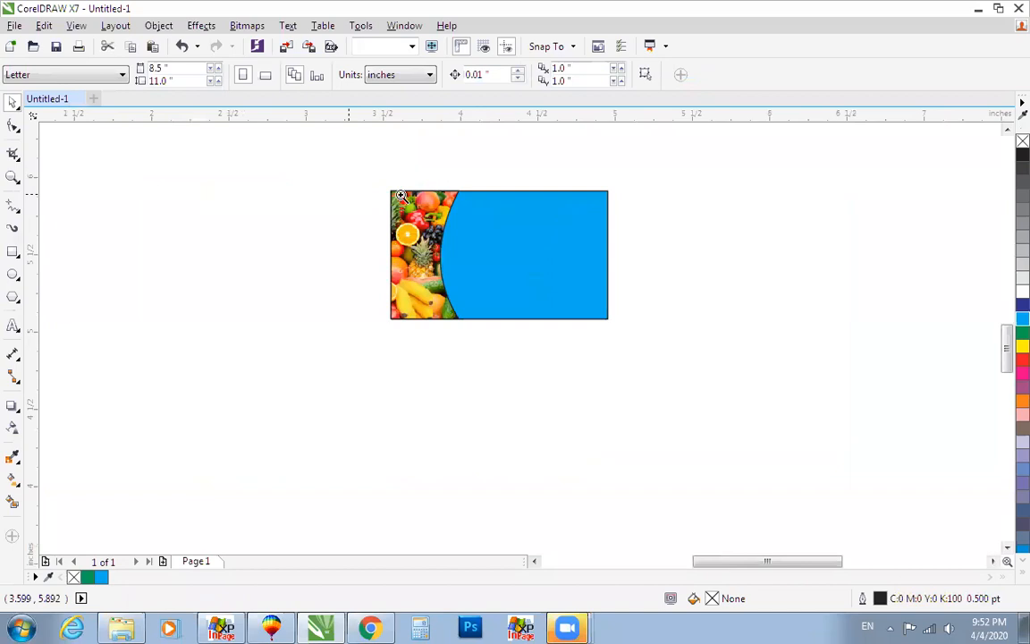
key("F4")
key("F2")
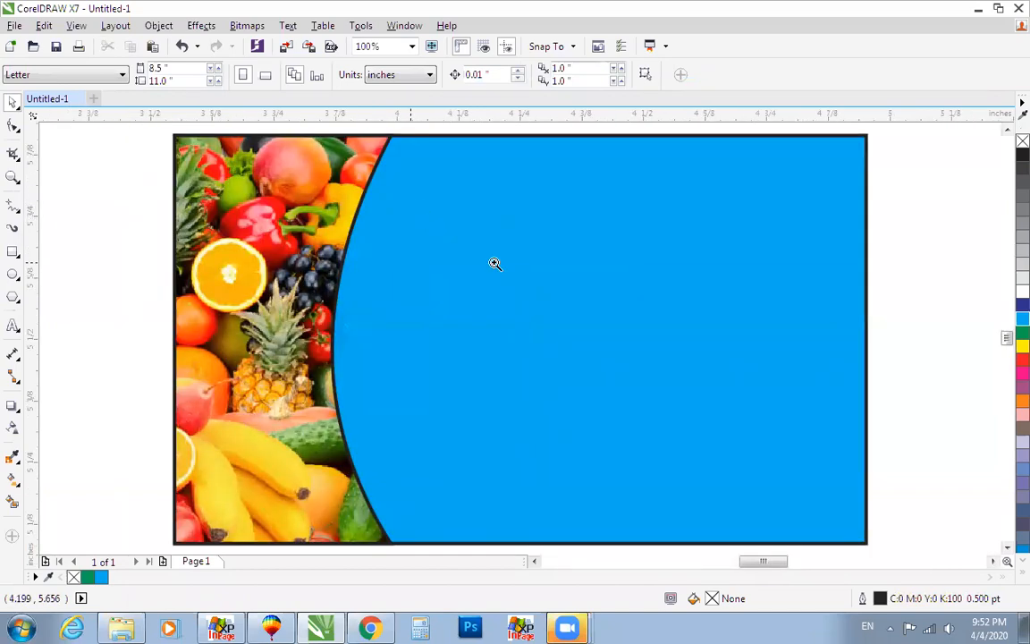
scroll(494, 262, "down", 1)
key("F4")
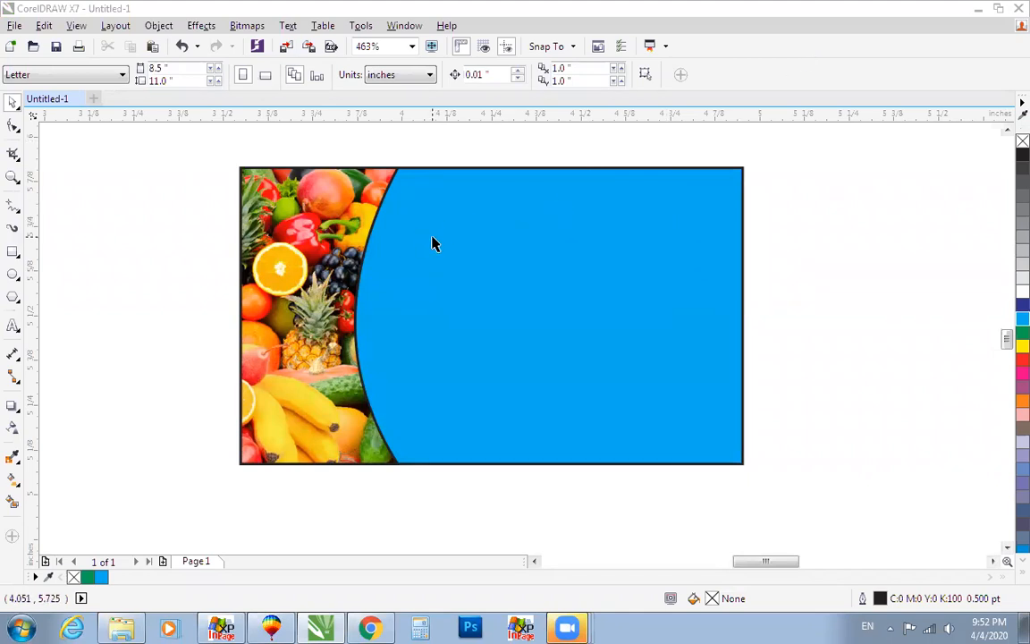
Undo the fruit image's PowerClip into the curved section and the ungrouping of the card
left_click(324, 284)
scroll(324, 284, "down", 2)
scroll(325, 283, "up", 3)
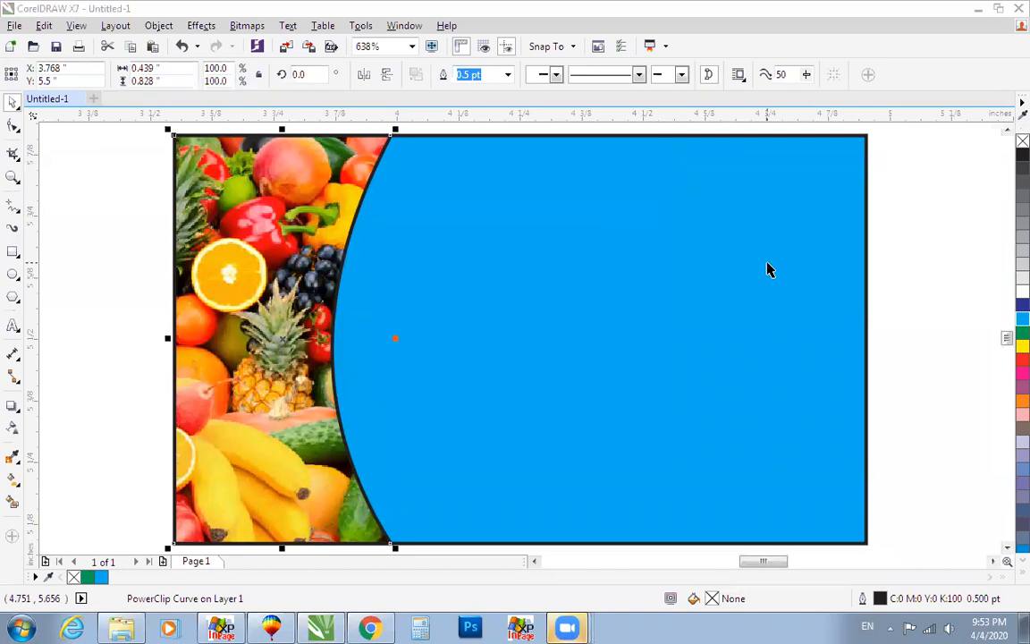
key("ctrl+z")
key("ctrl+z")
key("ctrl+z")
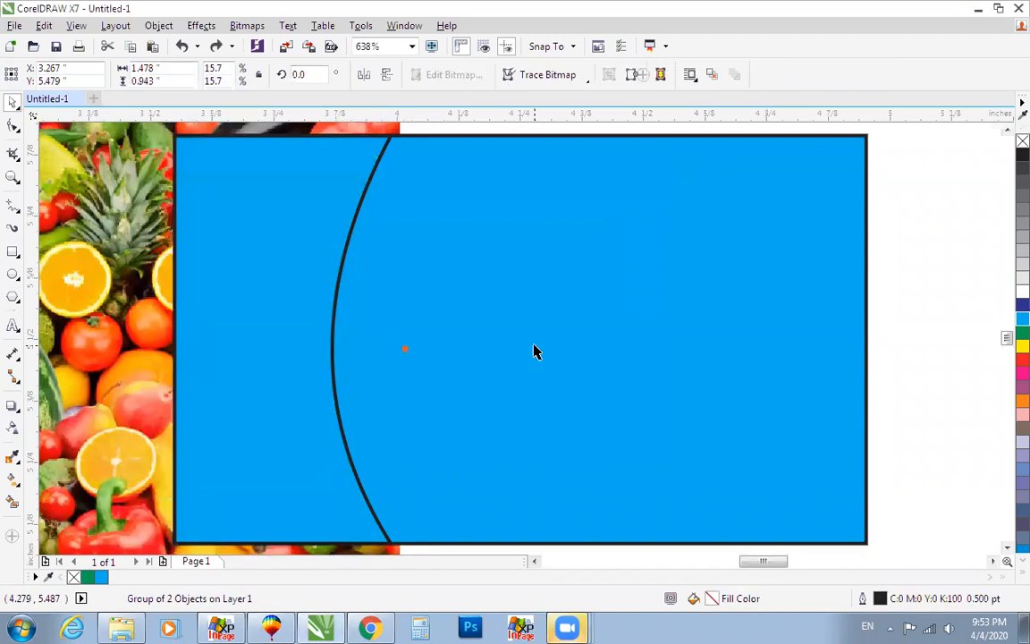
Delete the fruit image beside the blue card
scroll(535, 346, "down", 2)
scroll(235, 360, "up", 1)
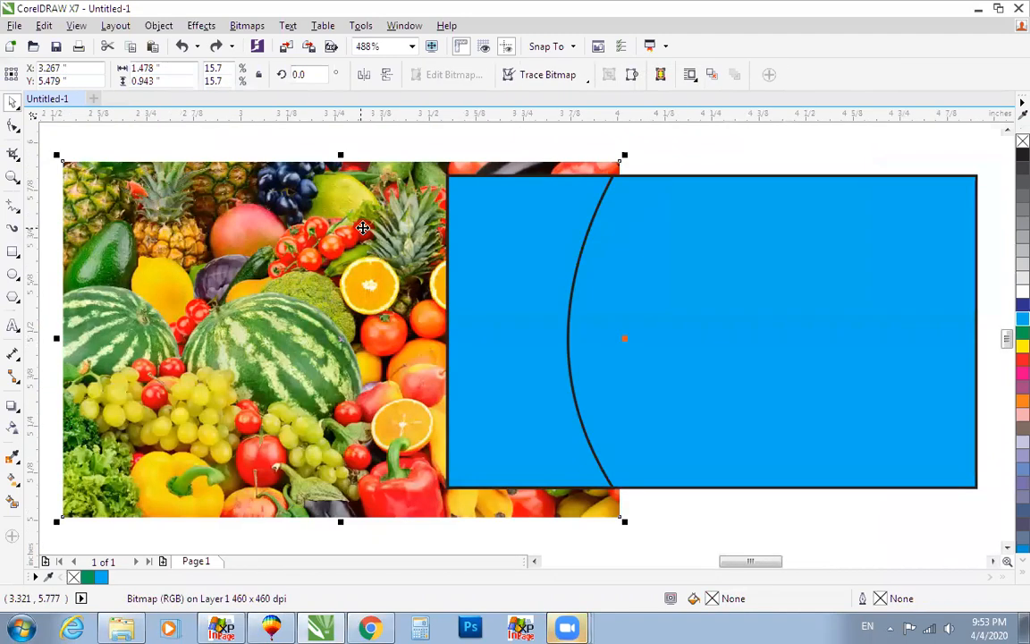
key("Delete")
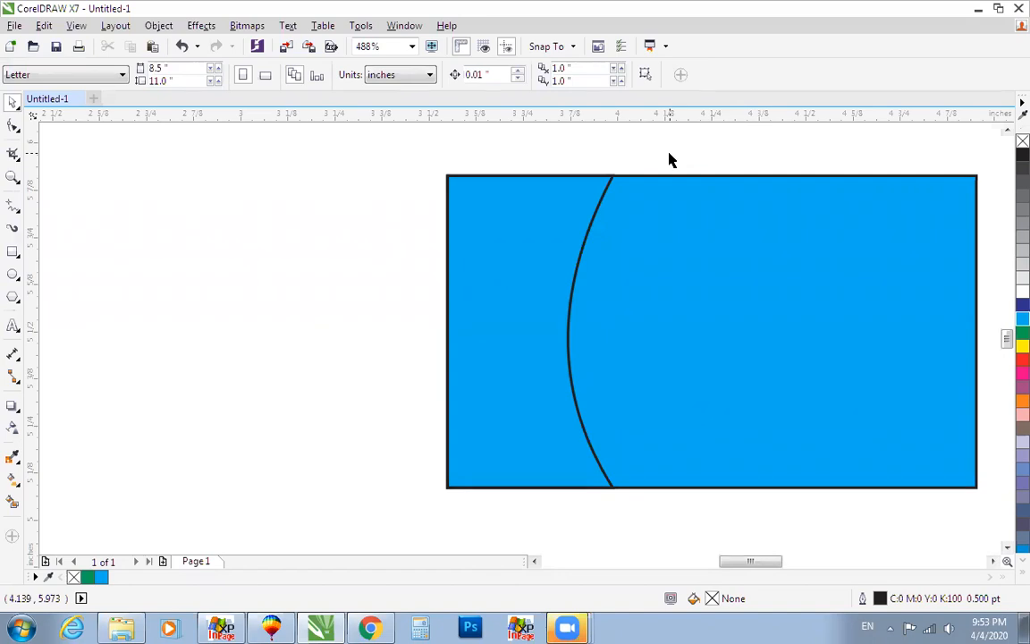
Ungroup the blue card and select only its curved section
left_click(608, 184)
left_click(505, 77)
left_click(394, 173)
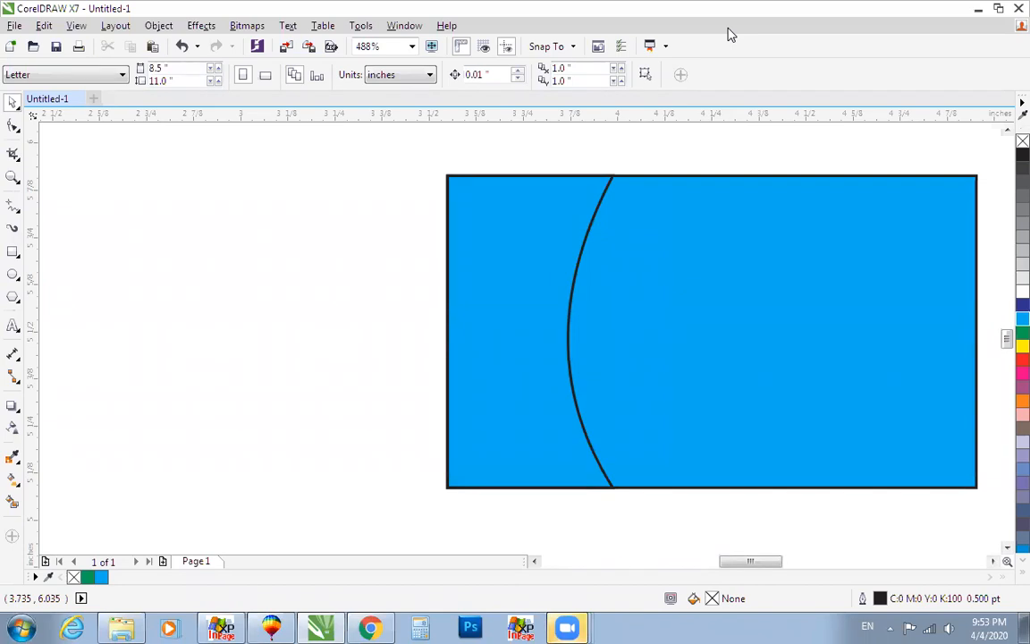
left_click(571, 309)
left_click(569, 300)
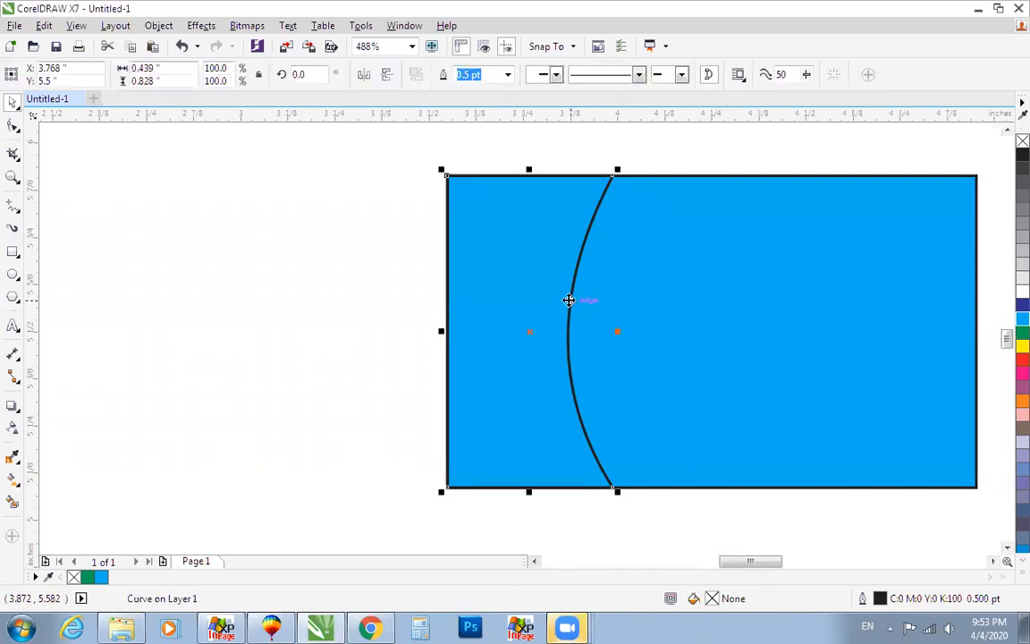
scroll(681, 202, "down", 2)
key("F4")
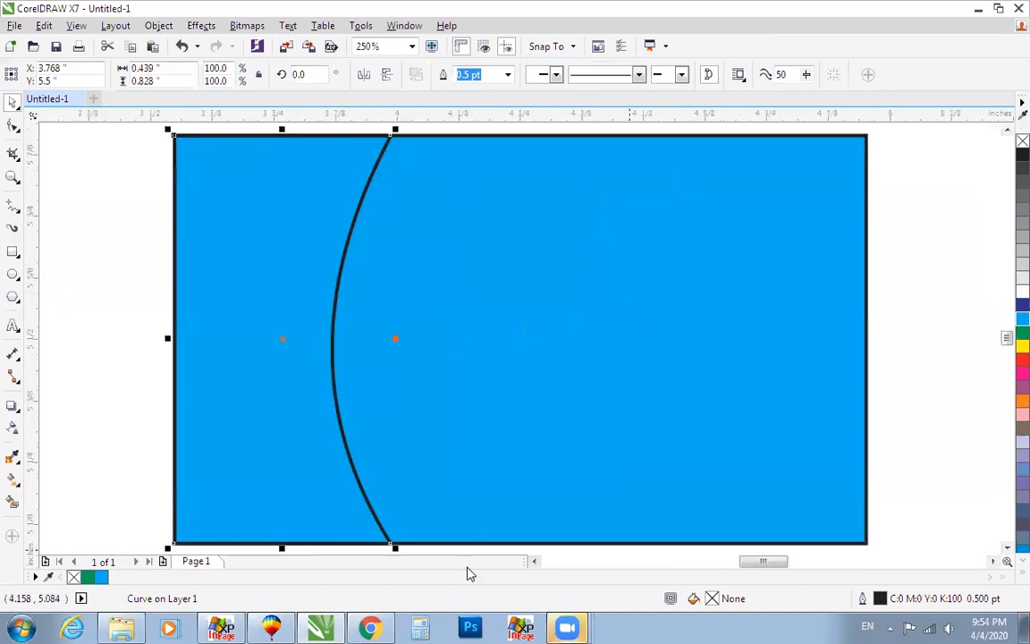
Copy a market photo of eggplants, carrots, cherries and bananas from the Google image results in Chrome and paste it into the CorelDRAW drawing
left_click(382, 626)
scroll(339, 420, "down", 3)
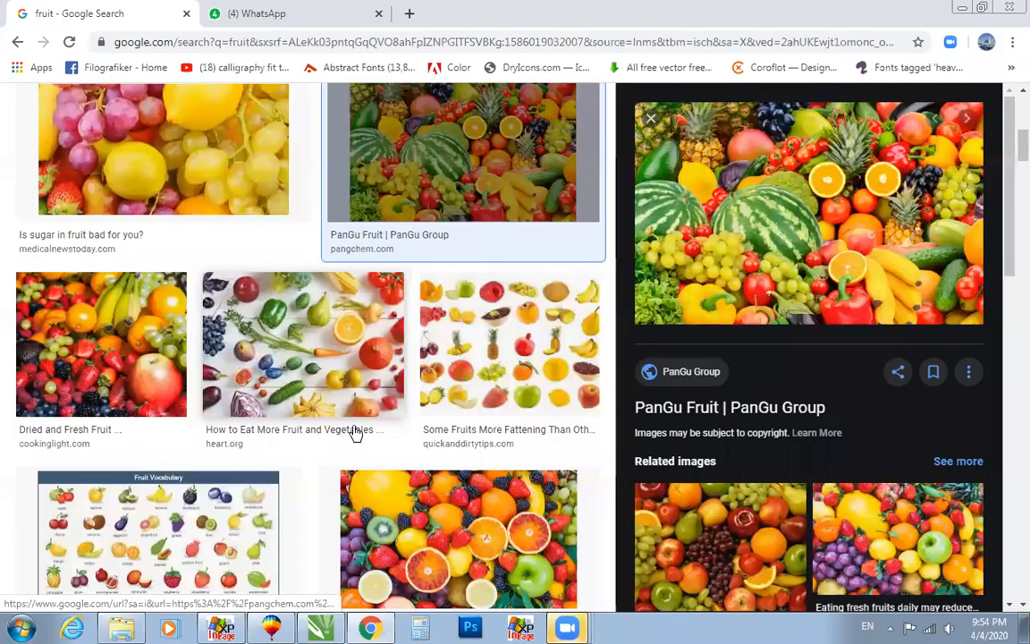
scroll(391, 424, "down", 9)
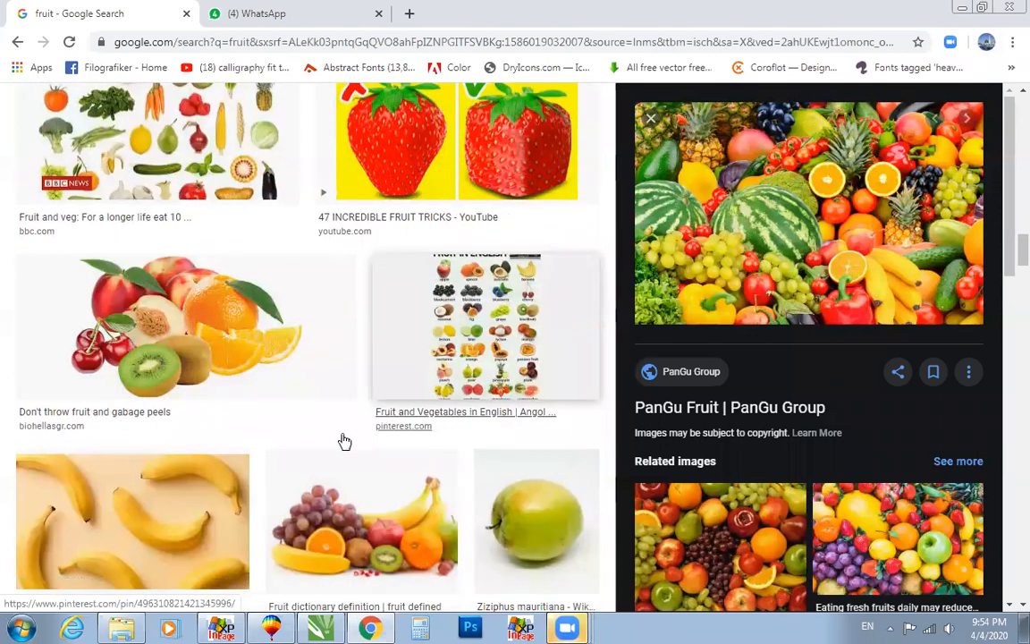
left_click(297, 285)
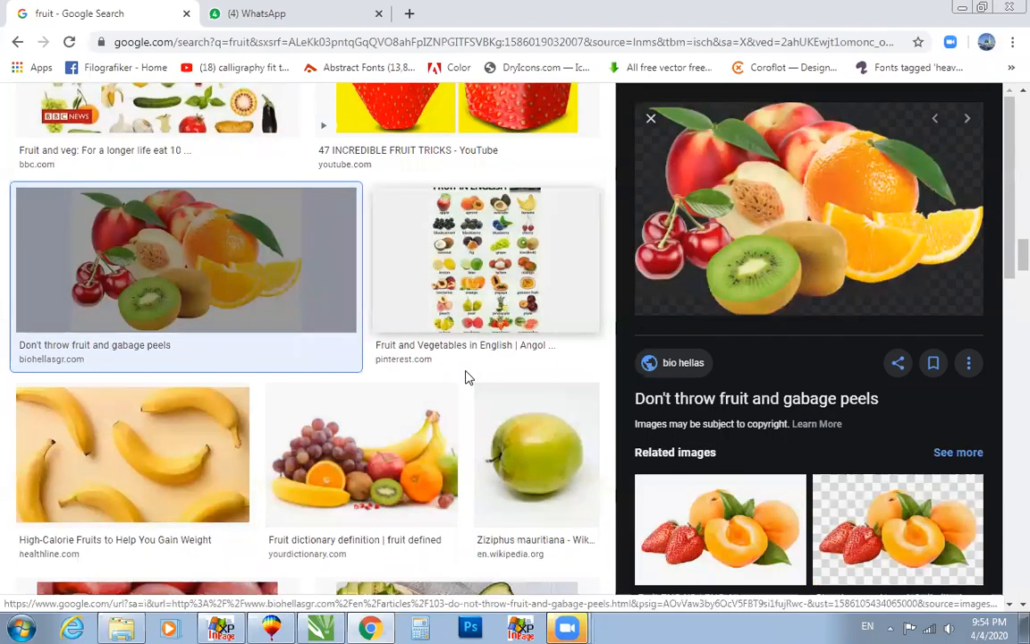
scroll(375, 425, "down", 5)
scroll(385, 426, "down", 5)
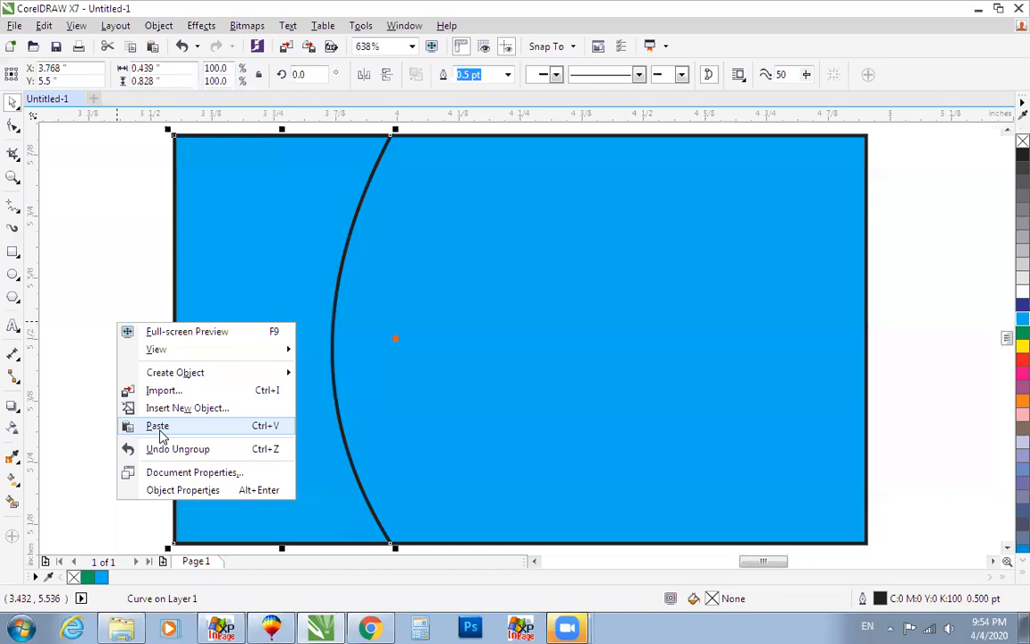
left_click(158, 427)
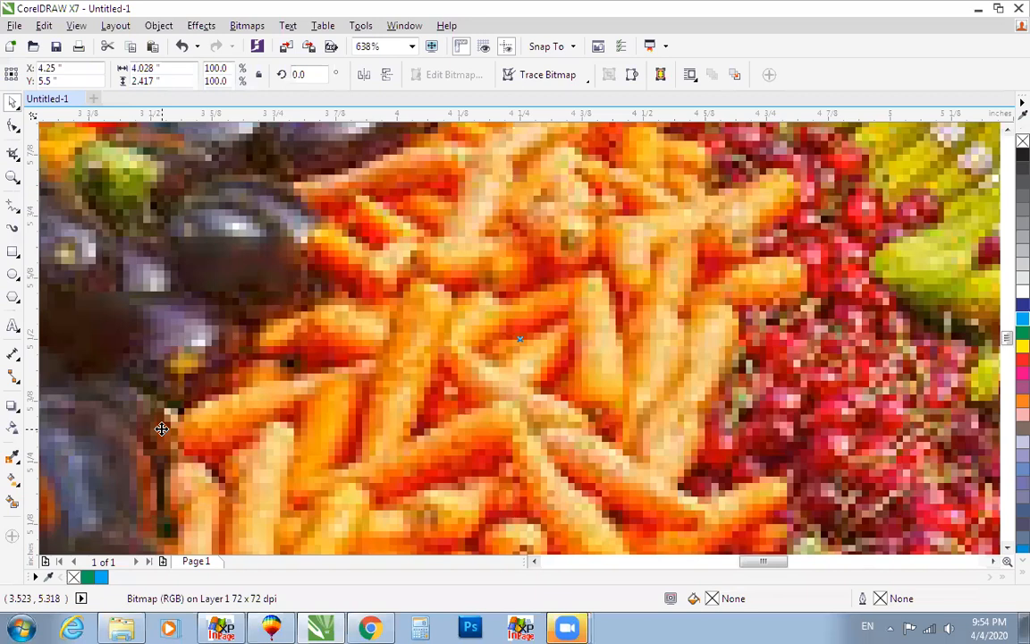
key("F4")
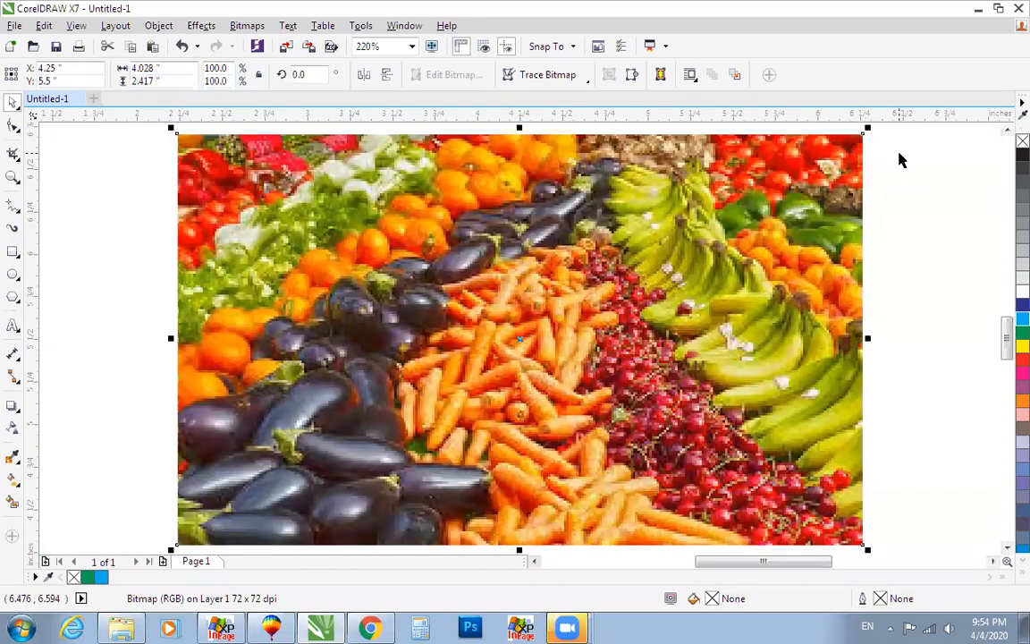
Shrink the pasted market photo to about 39% and position it over the card's curved section
left_click_drag(843, 169, 671, 311)
key("shift+F2")
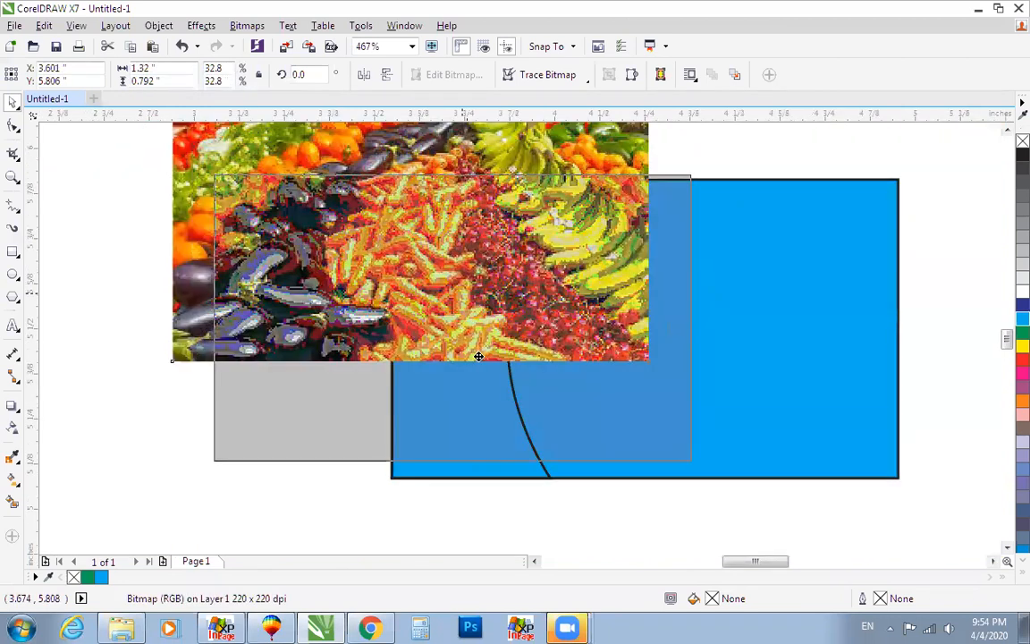
left_click_drag(473, 324, 469, 322)
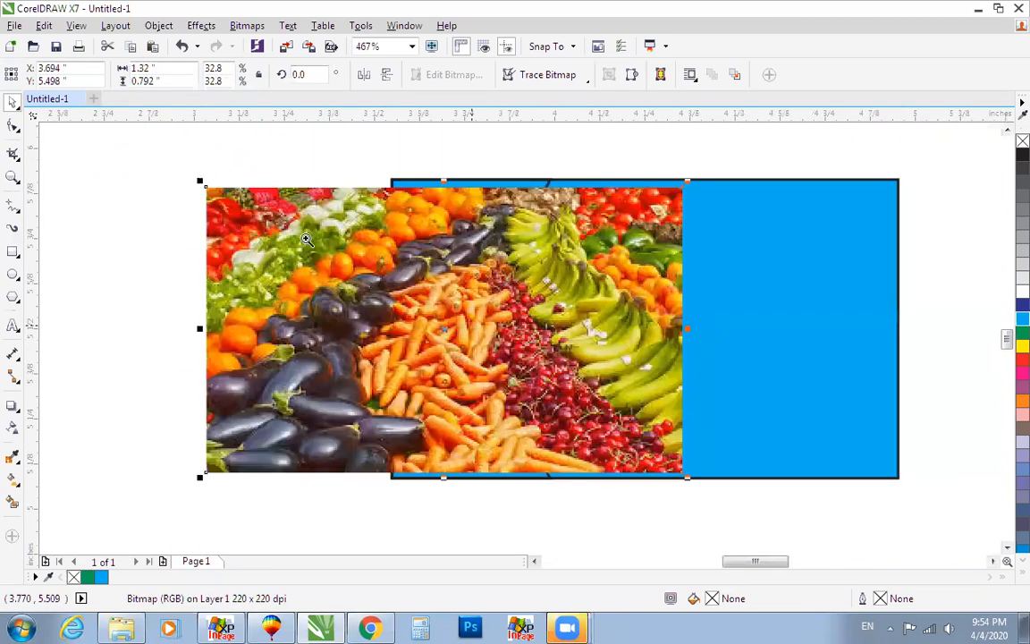
scroll(706, 475, "down", 2)
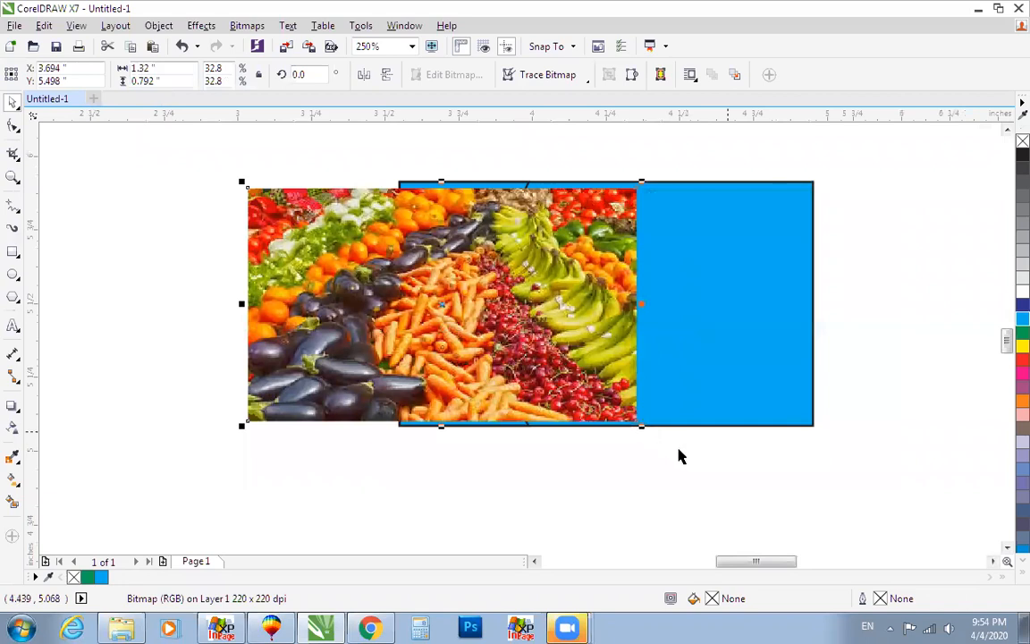
left_click_drag(642, 427, 679, 449)
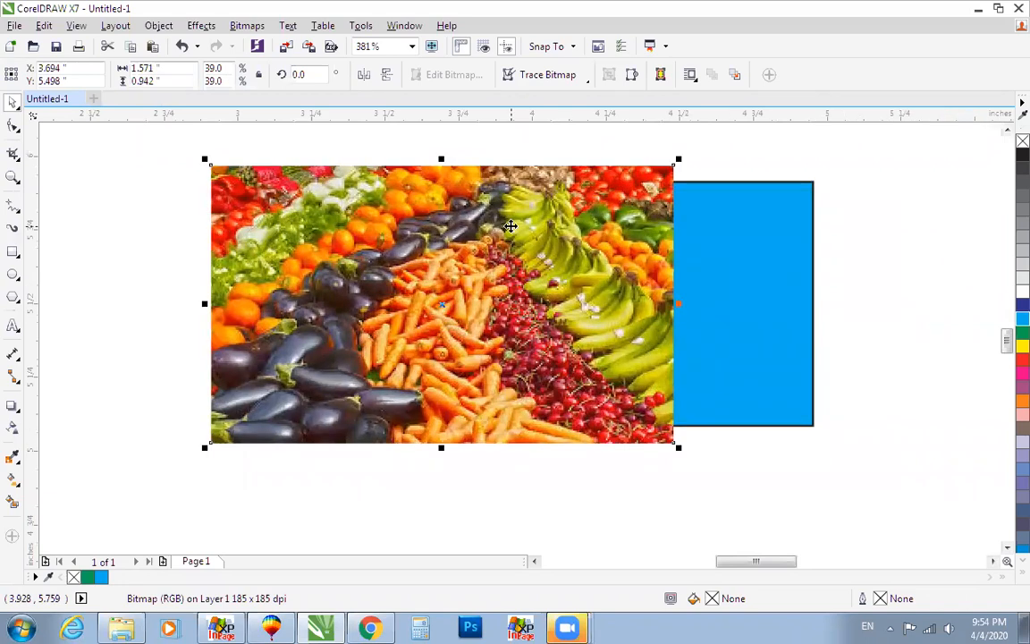
Send the market photo behind the blue card's shapes
left_click(516, 264)
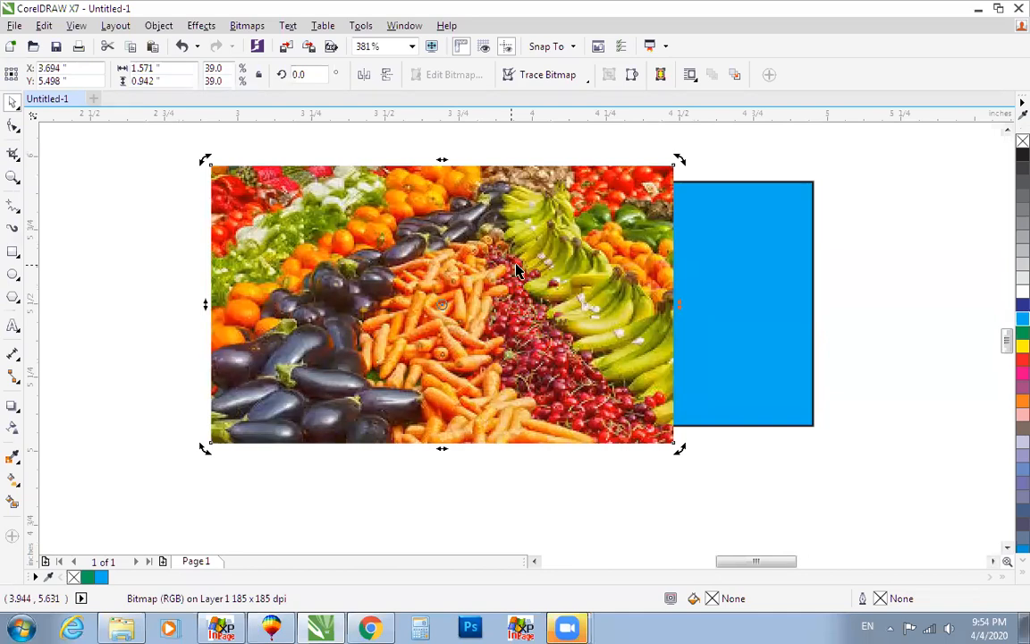
key("shift+Page_Down")
left_click(517, 212)
key("Escape")
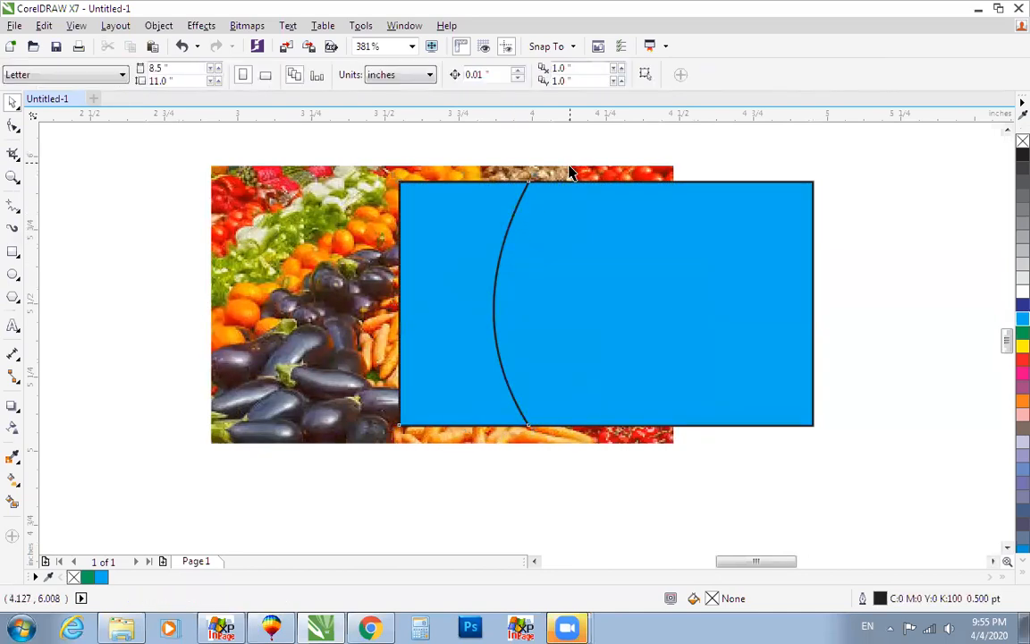
left_click(571, 167)
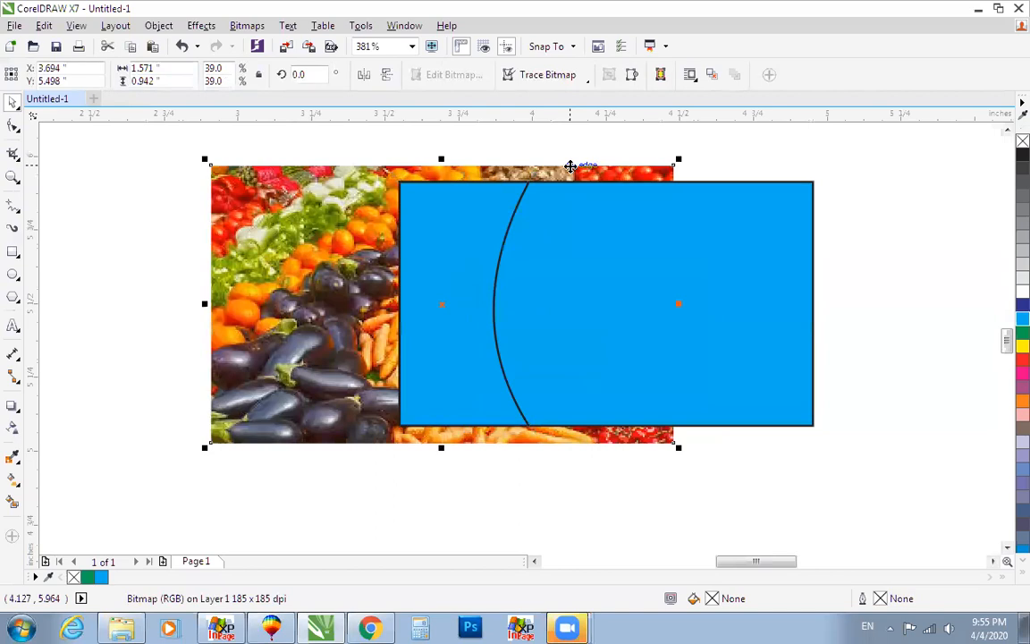
Fill the card's curved section with red, keeping the section in its original place
left_click(517, 204)
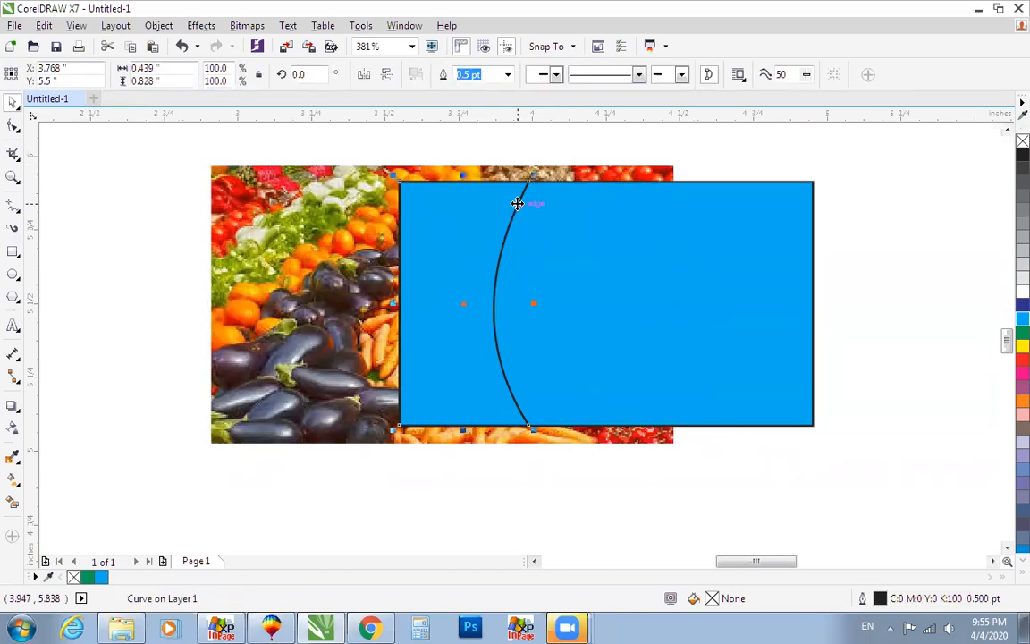
left_click_drag(508, 246, 746, 345)
key("ctrl+z")
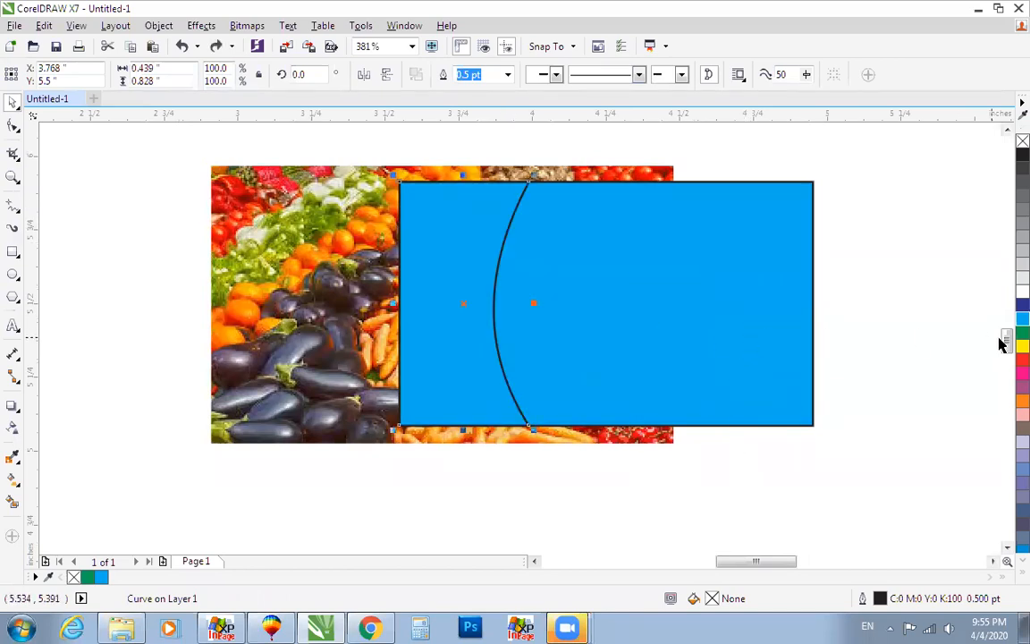
left_click(1022, 360)
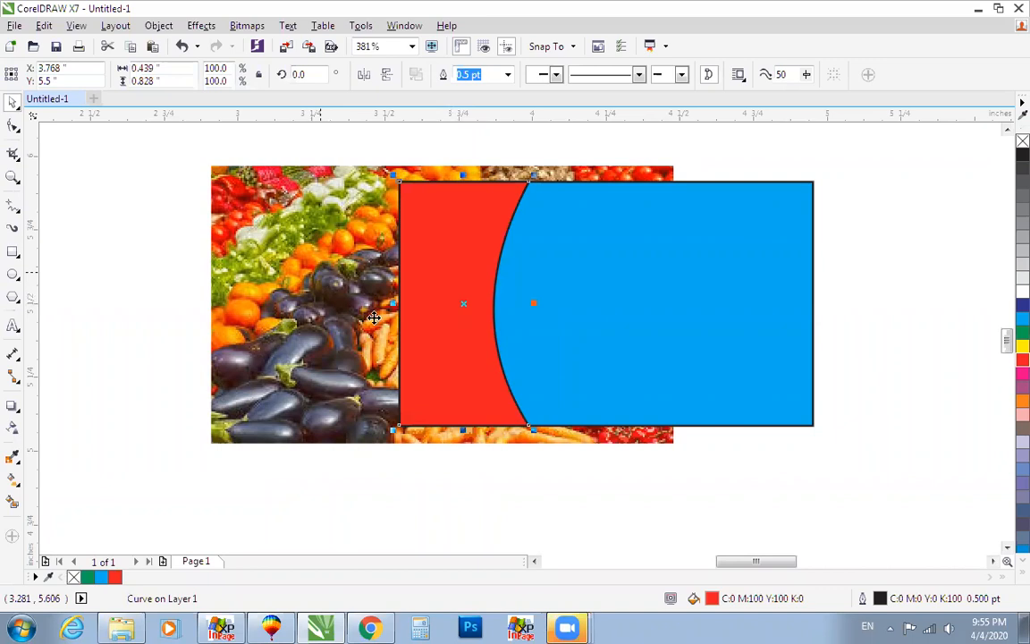
PowerClip the market photo inside the card's red curved section
left_click(165, 30)
mouse_move(178, 168)
left_click(450, 170)
left_click(409, 207)
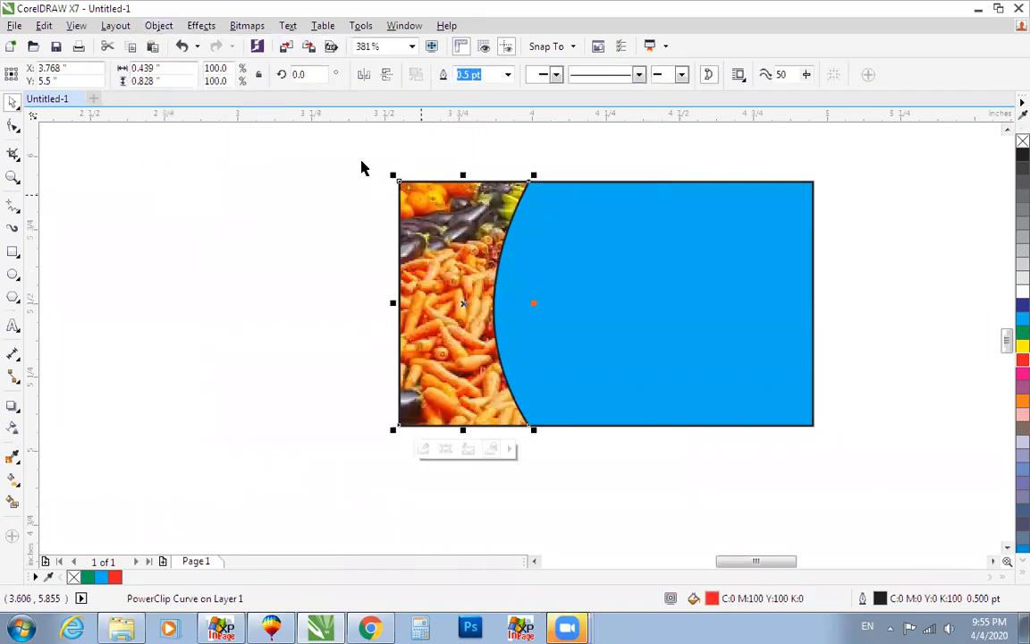
left_click(897, 239)
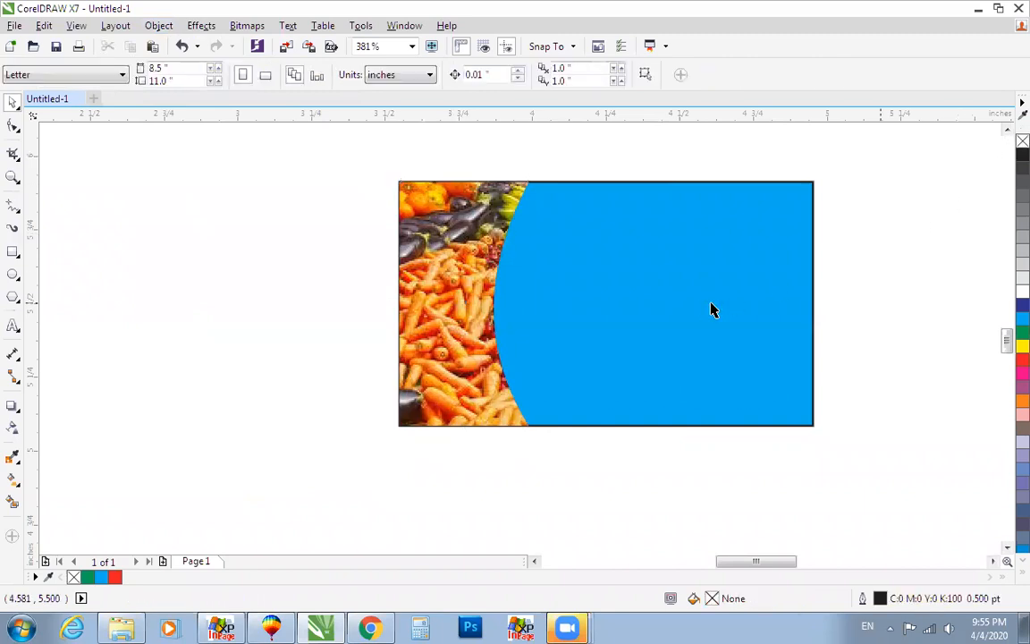
Draw a small rectangle about 0.149 by 0.038 inches beside the card and place a copy directly below it
scroll(713, 309, "down", 1)
scroll(712, 309, "up", 3)
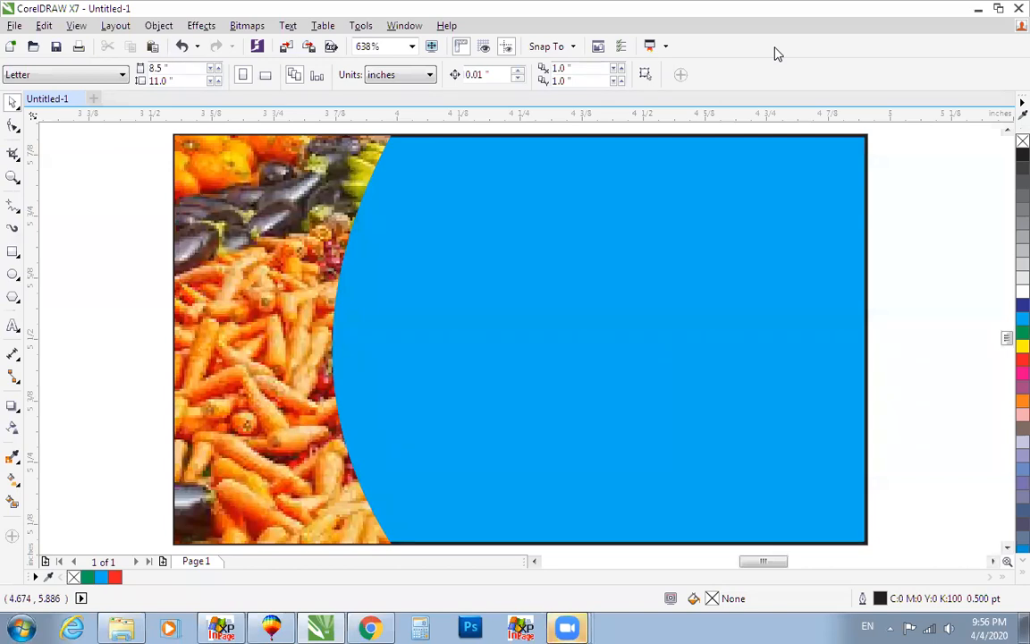
left_click(12, 252)
mouse_move(68, 174)
left_mouse_down()
mouse_move(141, 193)
mouse_move(106, 217)
mouse_move(103, 179)
mouse_move(104, 210)
left_mouse_up()
key("space")
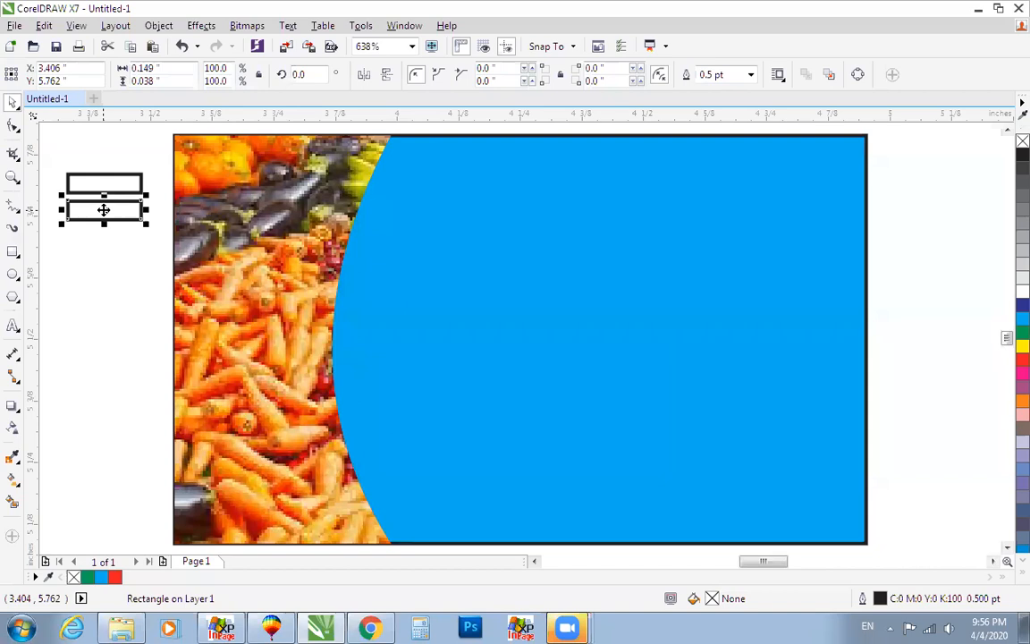
Repeat the rectangle duplication downward at the same spacing to form a column of 12 rectangles
key("ctrl+d")
key("ctrl+d")
key("ctrl+d")
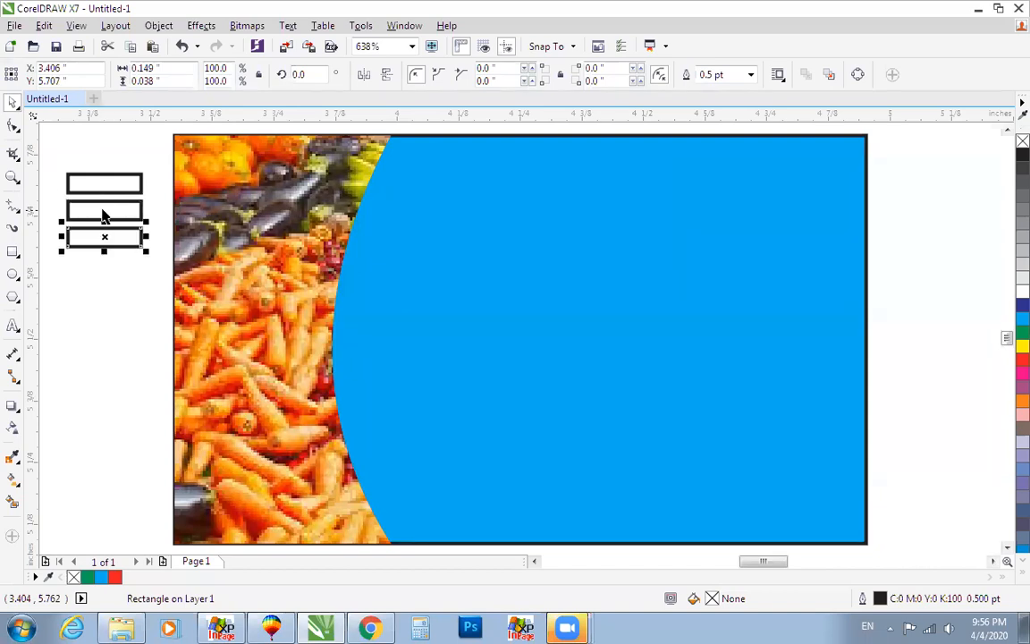
key("ctrl+d")
key("ctrl+d")
key("ctrl+d")
key("ctrl+d")
key("ctrl+d")
key("ctrl+d")
key("ctrl+d")
key("ctrl+d")
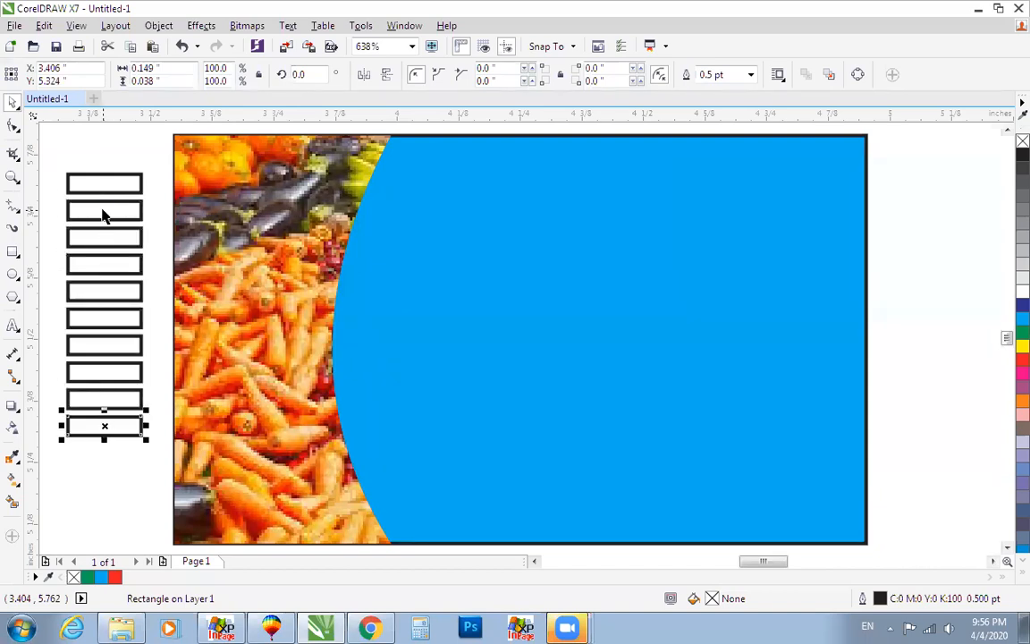
Undo the repeated rectangle copies beside the card
key("ctrl+z")
key("ctrl+z")
key("ctrl+z")
key("ctrl+z")
key("ctrl+z")
key("ctrl+z")
key("ctrl+z")
key("ctrl+z")
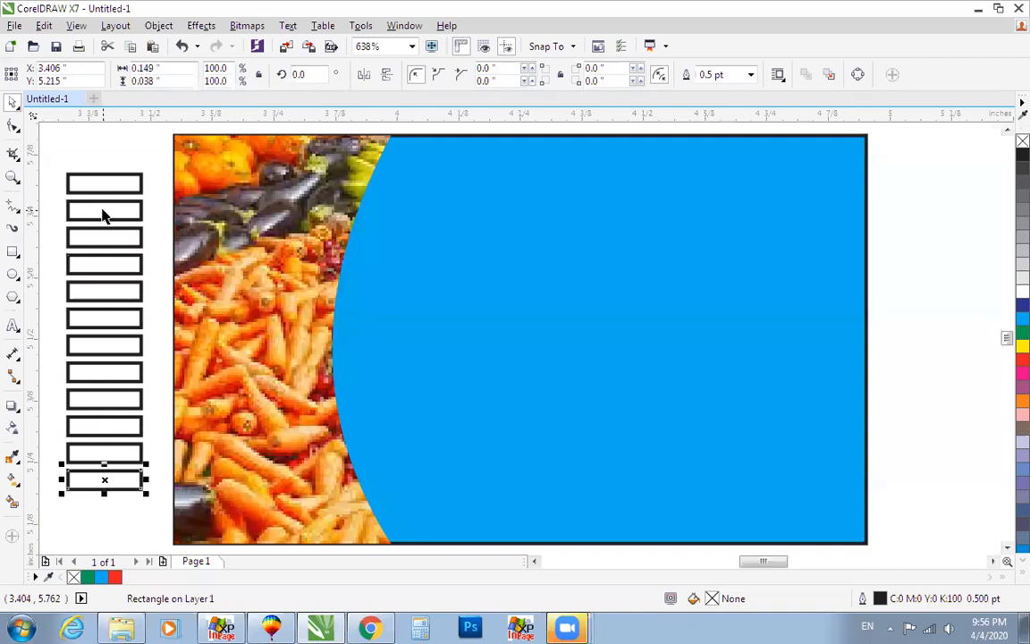
key("ctrl+z")
key("ctrl+z")
key("ctrl+z")
key("ctrl+z")
key("ctrl+z")
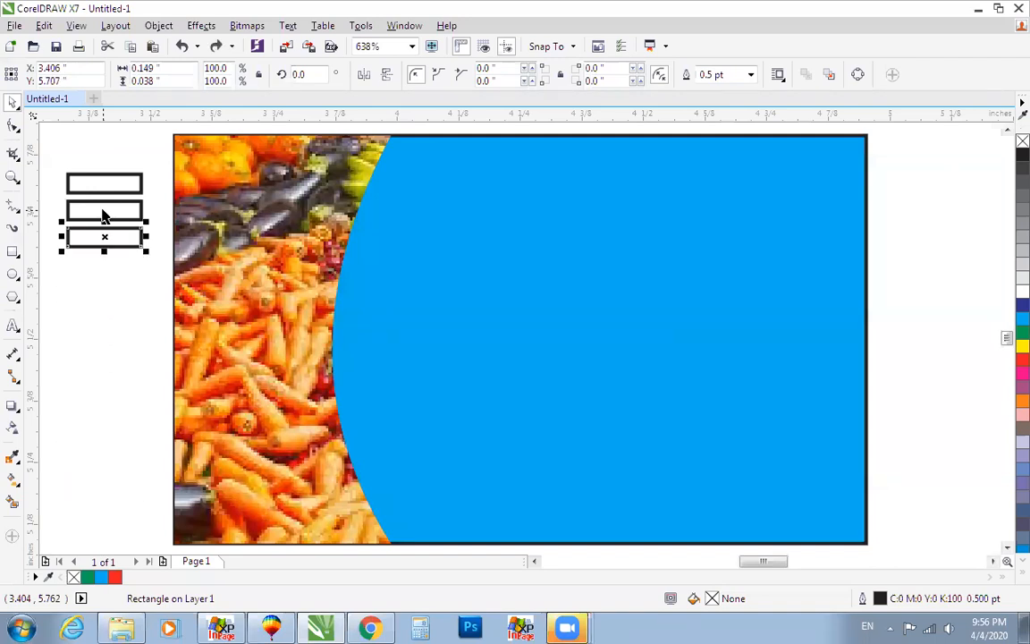
Draw a rectangle below the card and stretch it to about 0.495 by 0.11 inches
key("F6")
mouse_move(113, 153)
left_mouse_down()
mouse_move(295, 190)
mouse_move(351, 187)
mouse_move(203, 398)
left_mouse_up()
scroll(349, 188, "down", 3)
key("space")
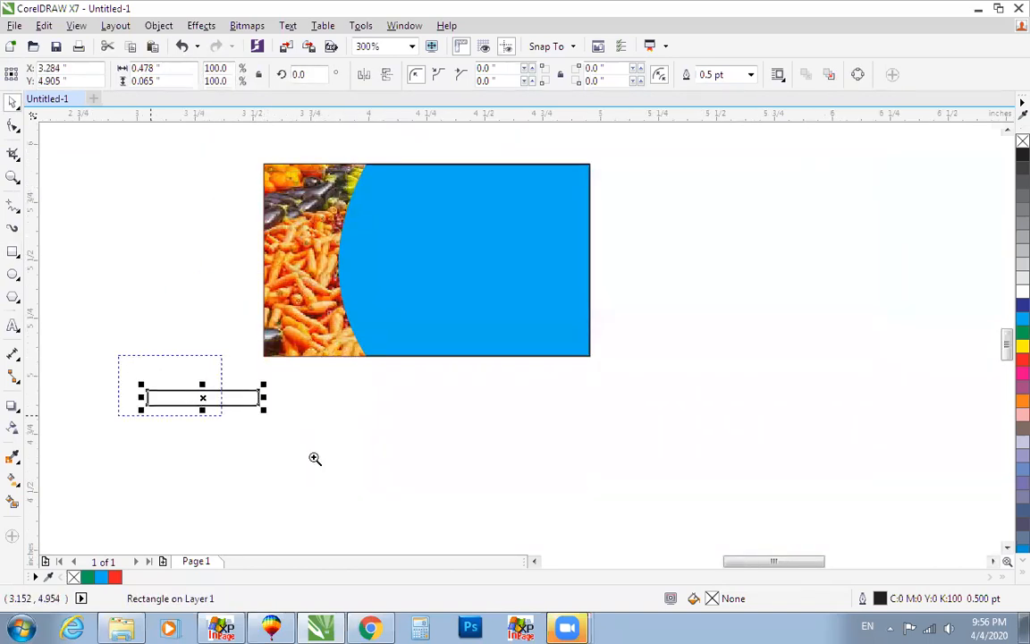
scroll(387, 475, "up", 5)
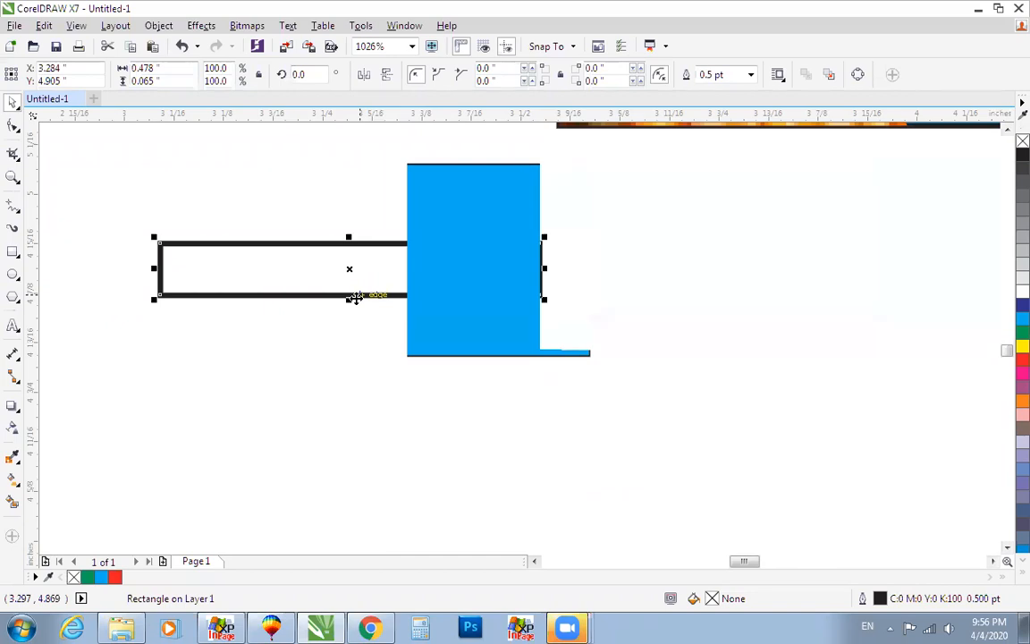
left_click_drag(348, 300, 341, 333)
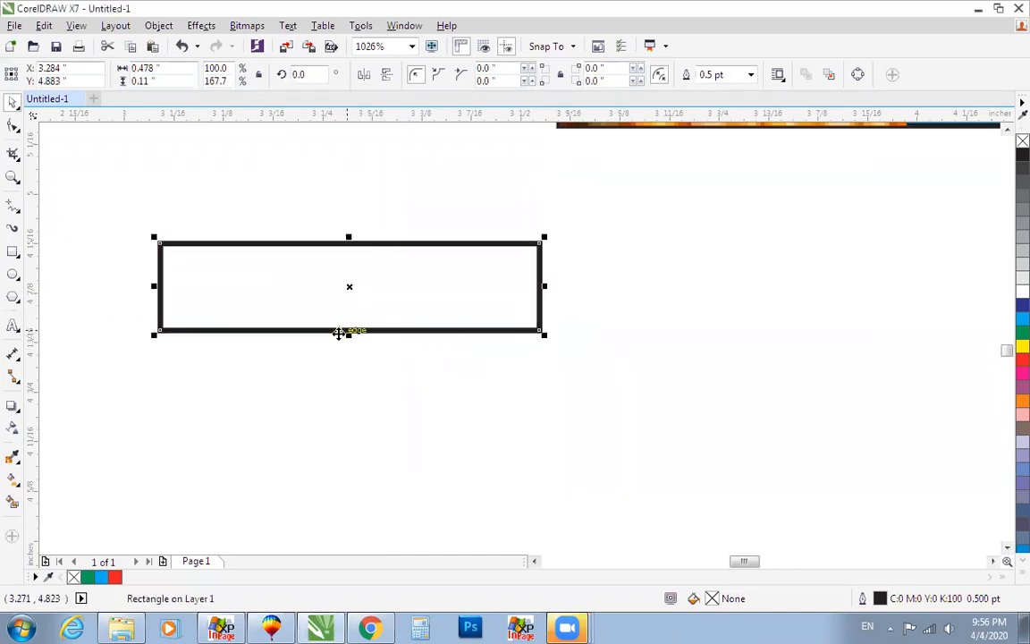
left_click_drag(150, 286, 140, 286)
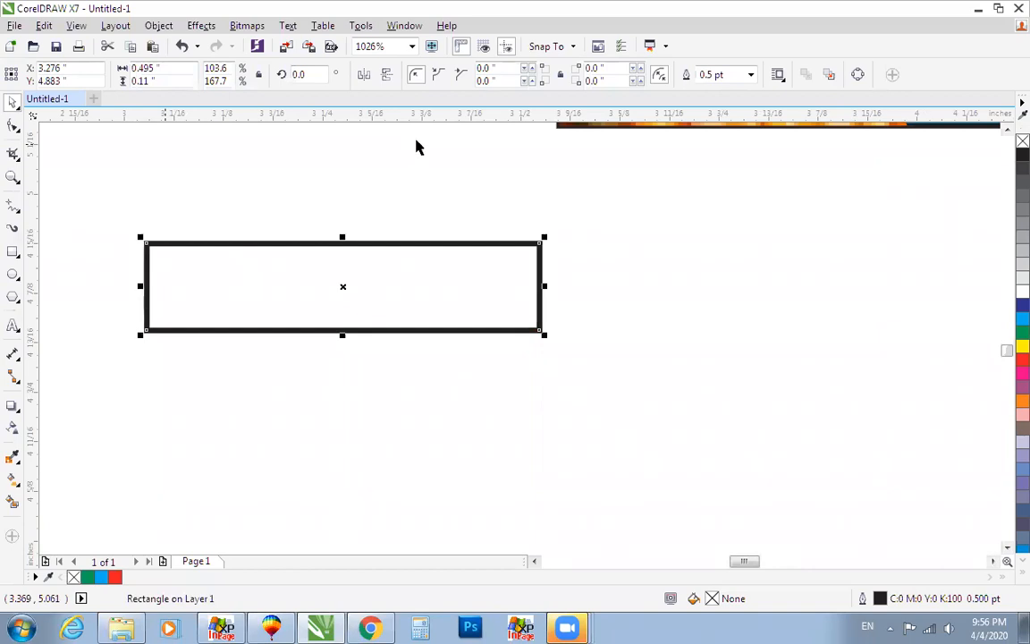
Give the rectangle scalloped corners with a radius of about 0.033 inches
left_click(438, 77)
key("F10")
left_click_drag(541, 243, 514, 246)
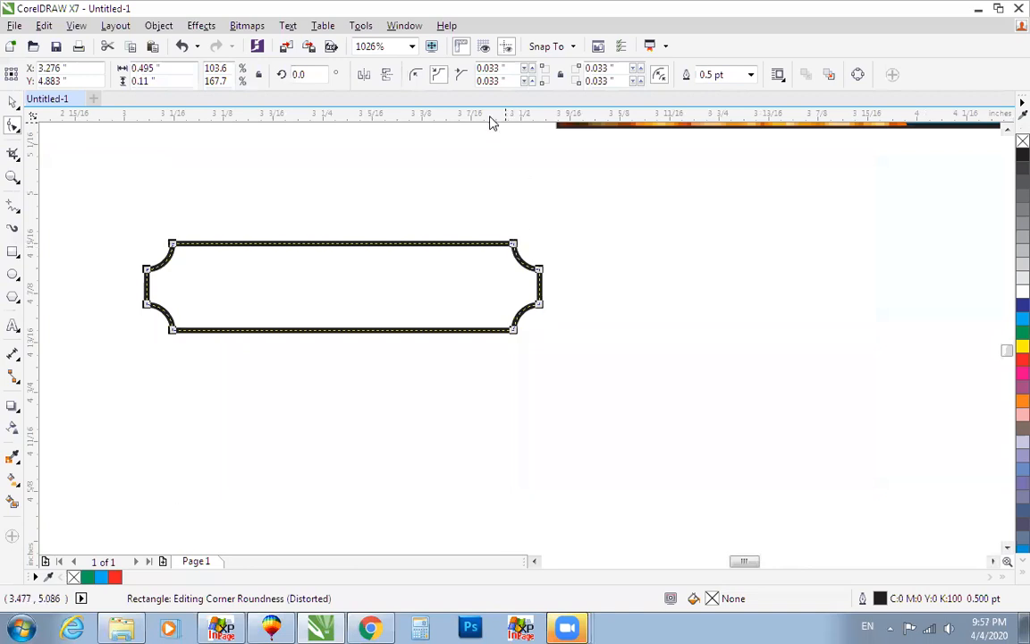
Try the chamfered, scalloped and round corner styles on the rectangle, finishing with chamfered corners
left_click(457, 77)
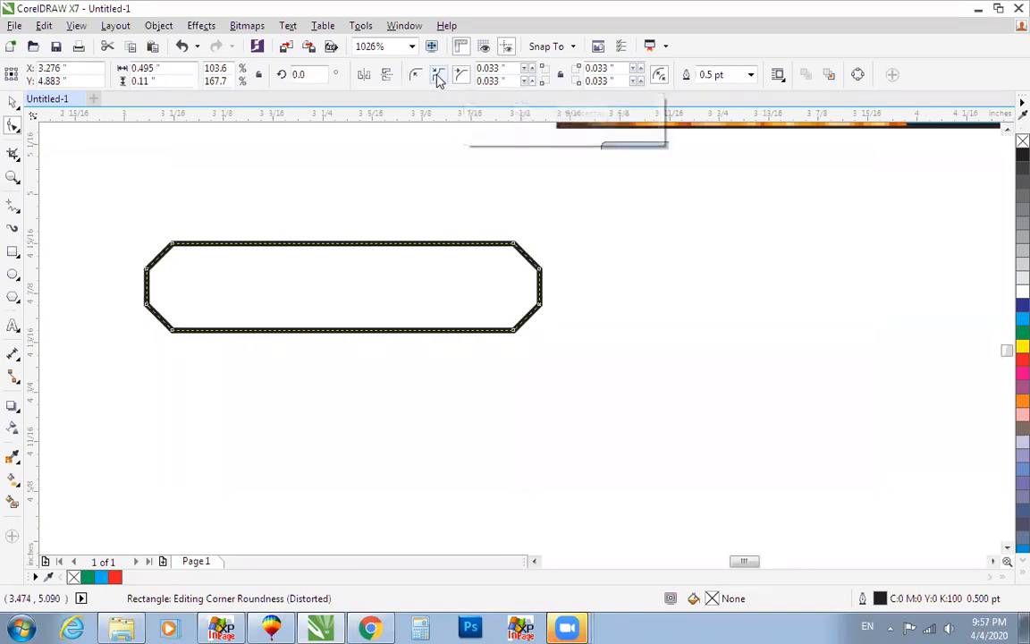
left_click(437, 76)
left_click(416, 77)
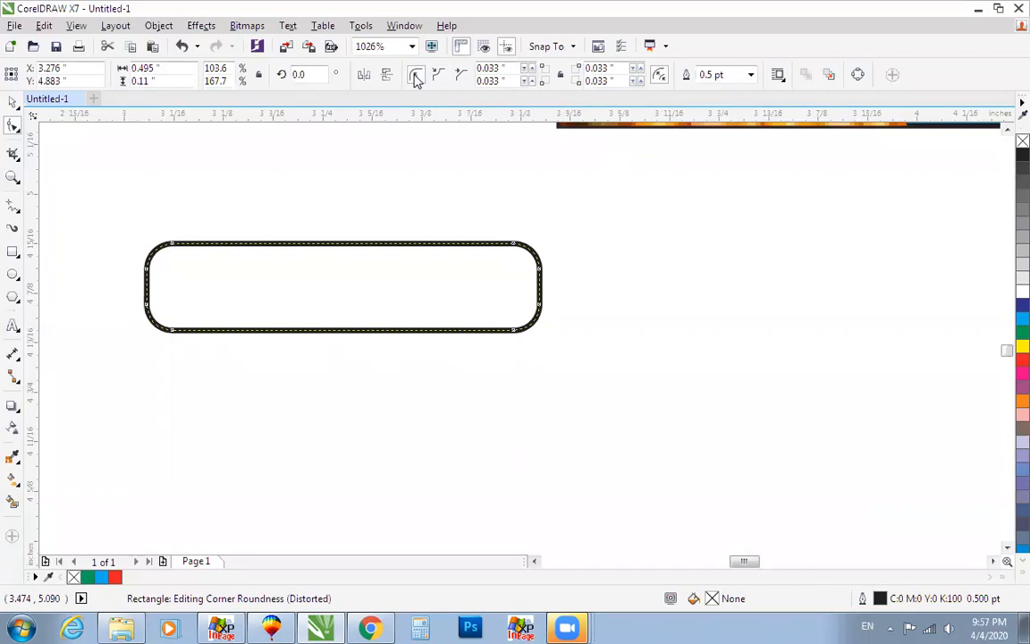
left_click(437, 76)
left_click(459, 75)
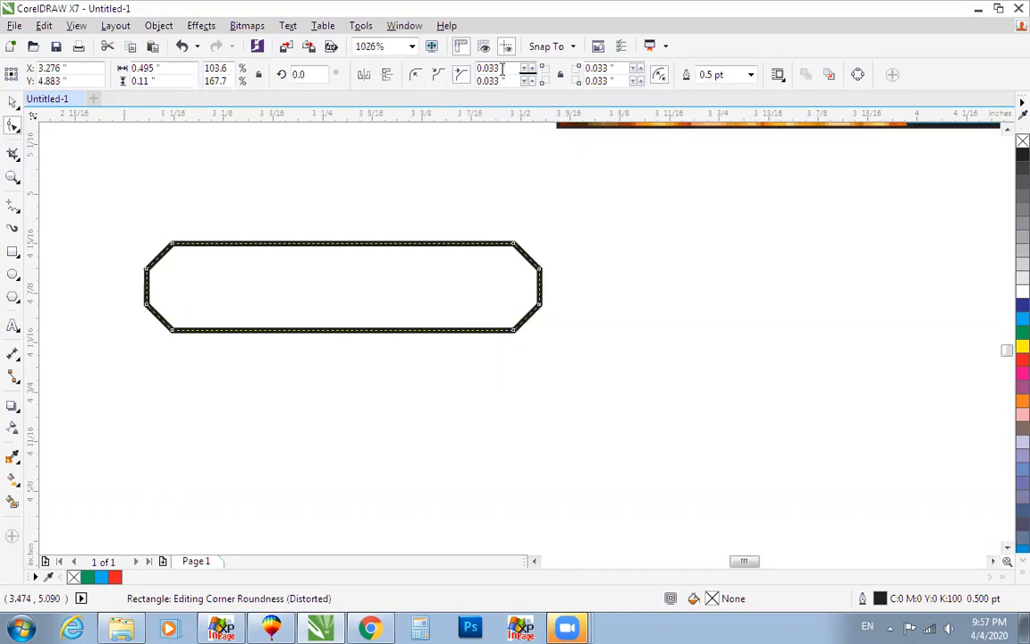
left_click(440, 76)
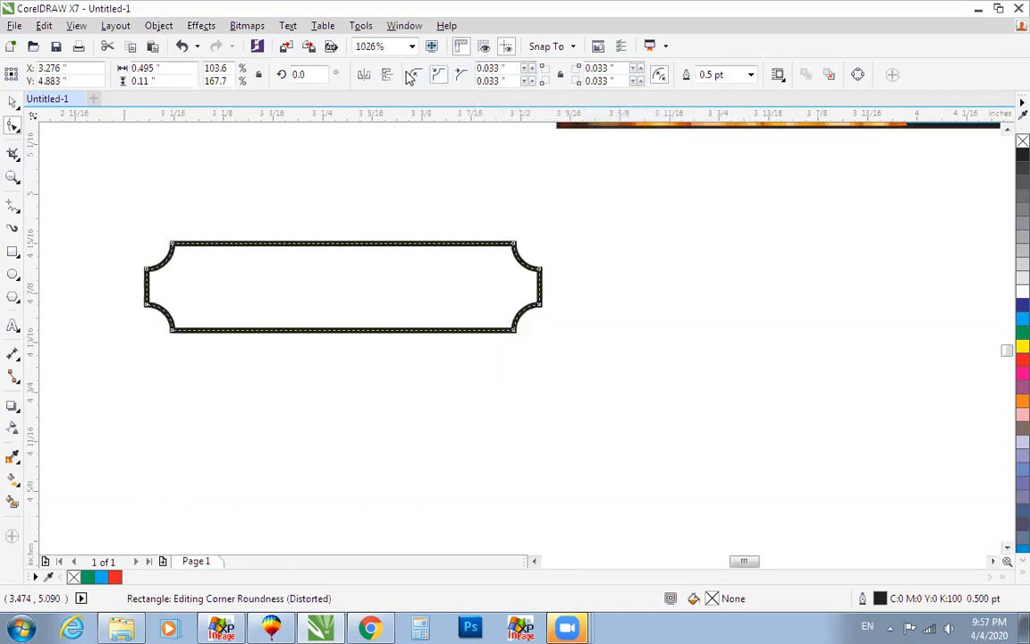
left_click(414, 76)
left_click(459, 76)
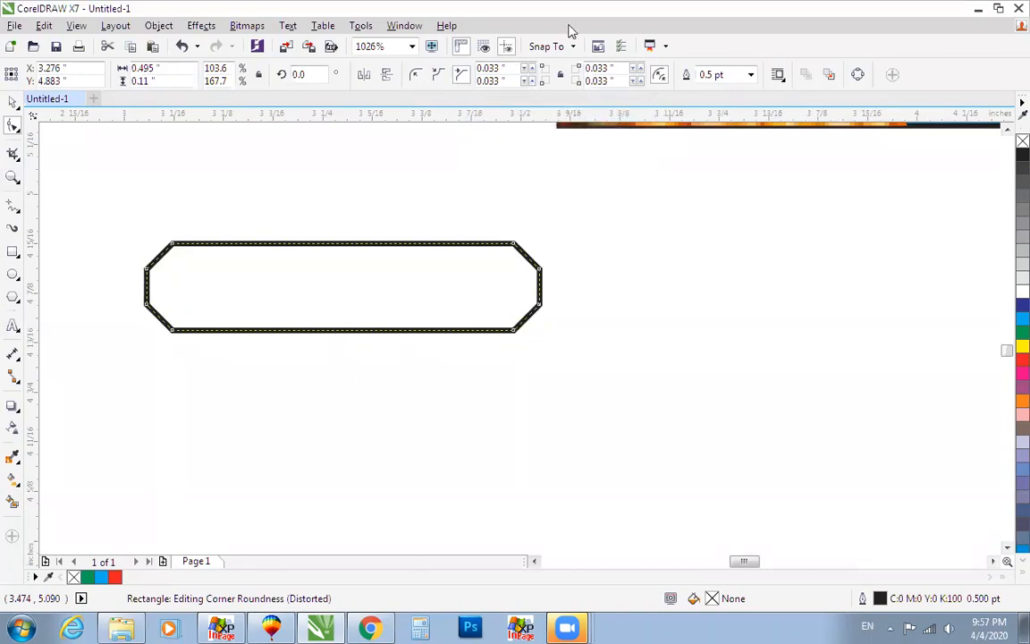
Switch to Windows Explorer and open the Chiri folder under my data\2222 on Local Disk (D:)
left_click(975, 10)
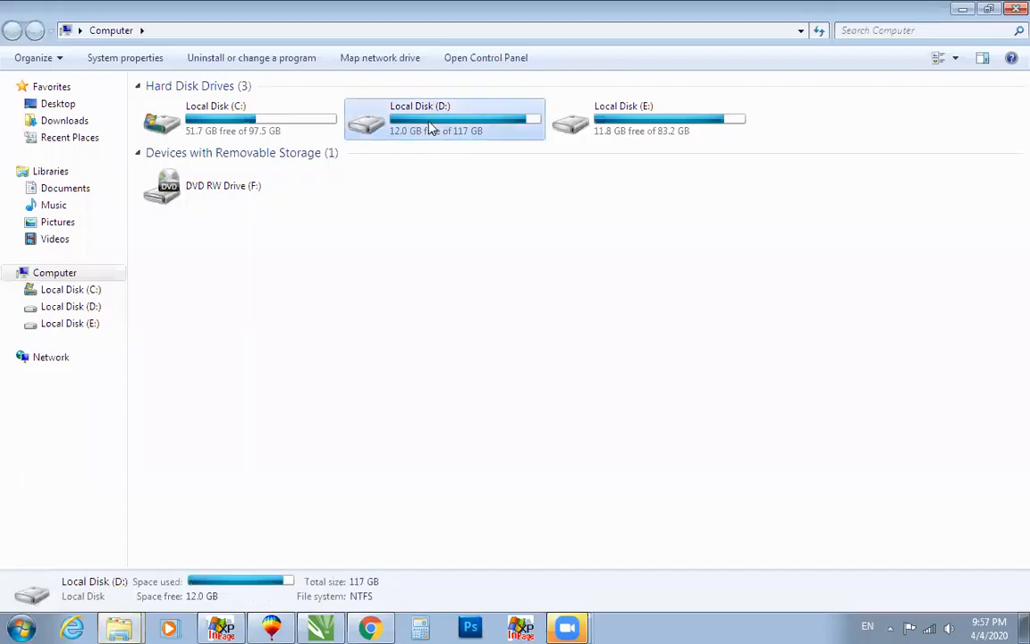
double_click(429, 128)
left_click(452, 235)
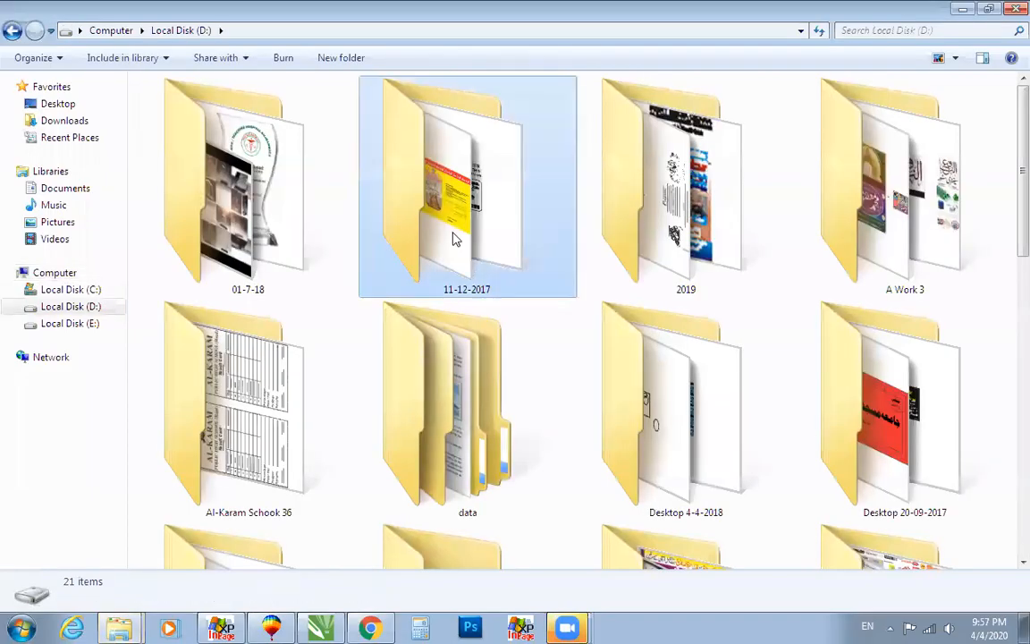
left_click(450, 429)
scroll(446, 493, "down", 2)
left_click(448, 467)
scroll(429, 460, "down", 3)
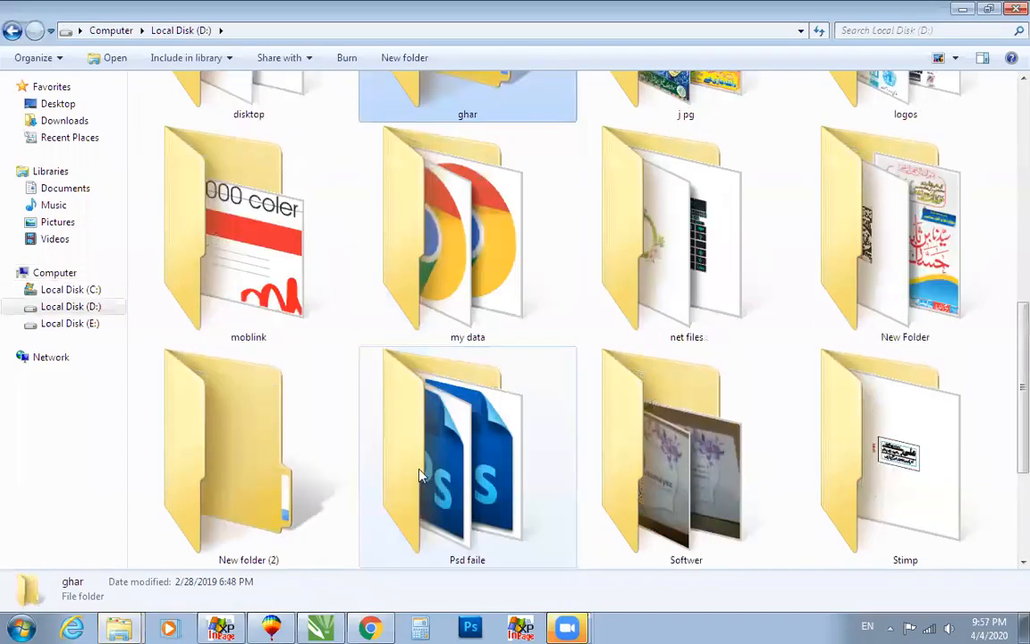
double_click(510, 246)
left_click(459, 207)
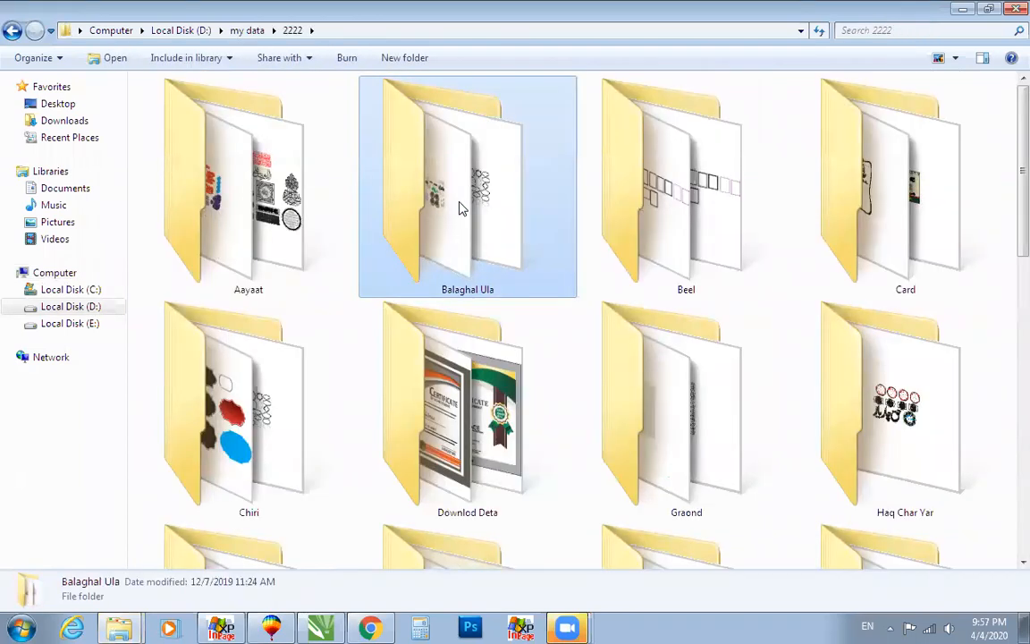
key("c")
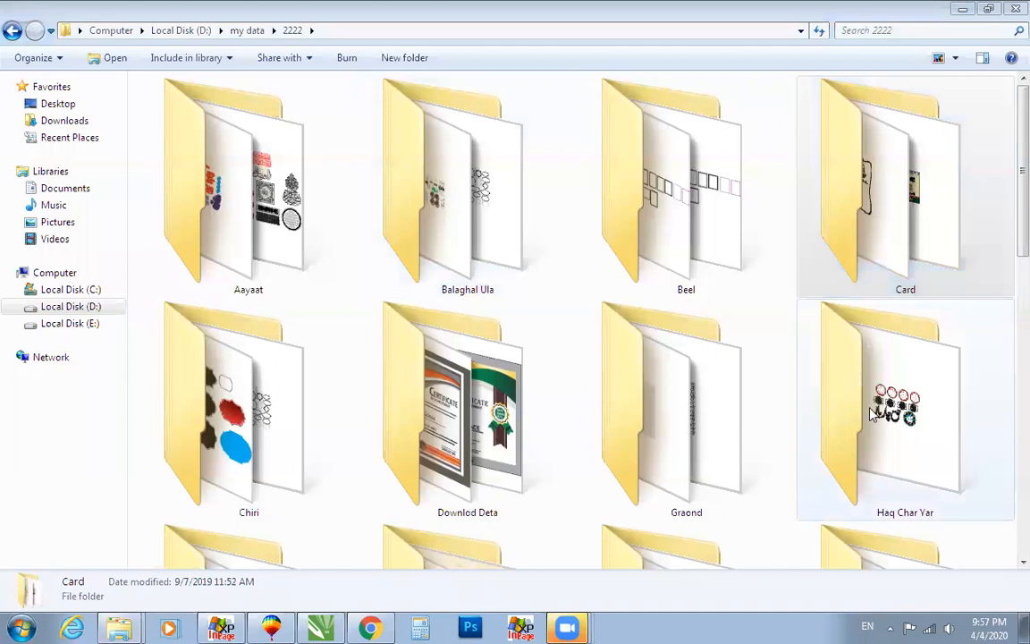
double_click(269, 414)
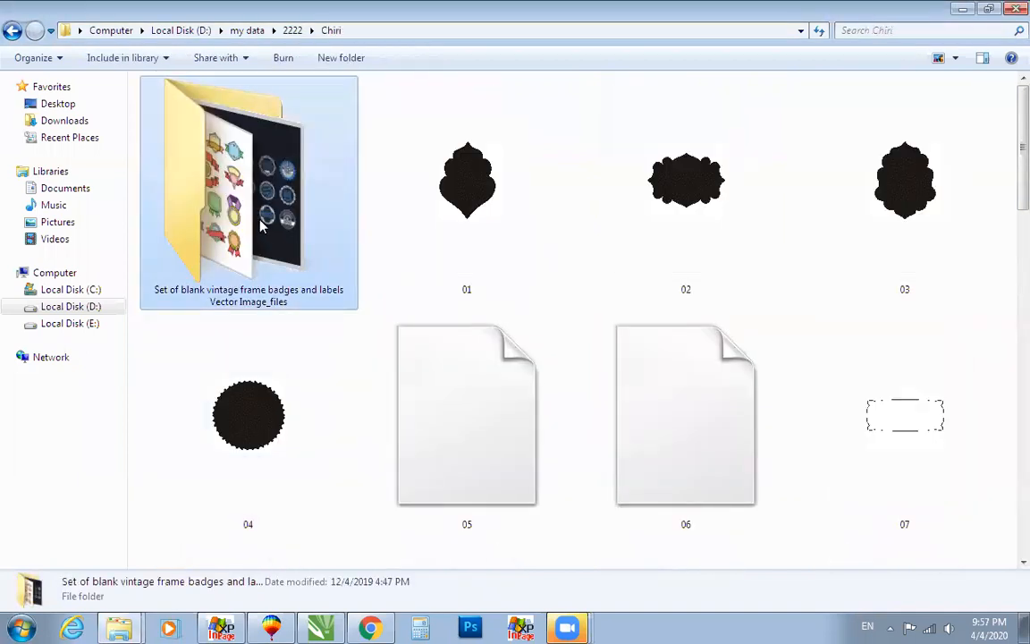
Examine the thumbnails of the ready-made shape files in the Chiri folder
left_click(471, 391)
scroll(536, 394, "down", 2)
scroll(662, 394, "down", 2)
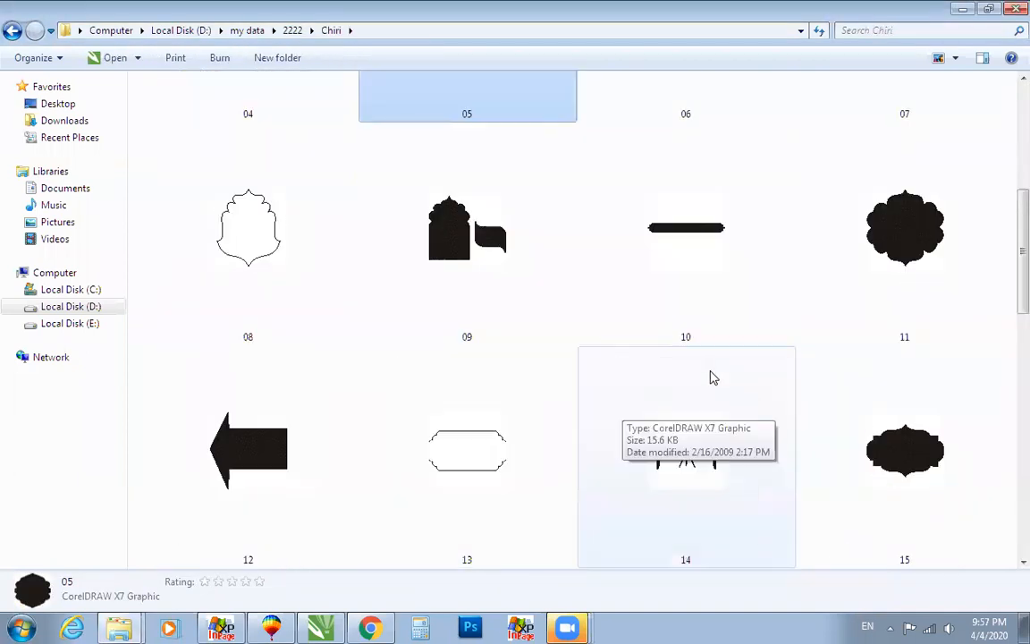
scroll(598, 391, "down", 6)
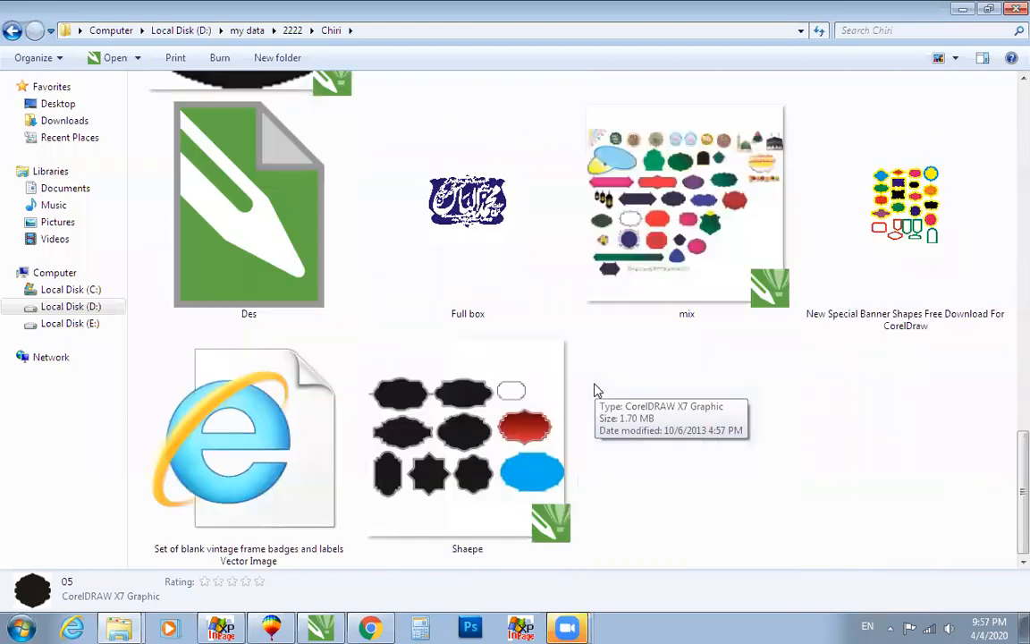
scroll(547, 428, "up", 2)
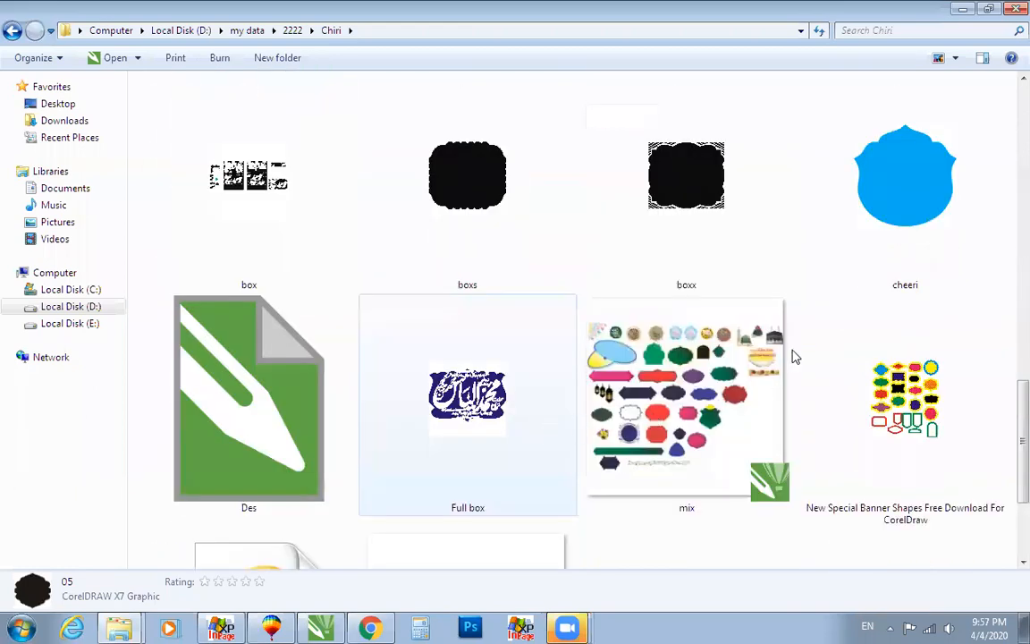
scroll(261, 211, "up", 8)
Open the "Set of blank vintage frame badges and labels" subfolder and view several badge and ribbon images, starting with the blue stickers collection
double_click(261, 211)
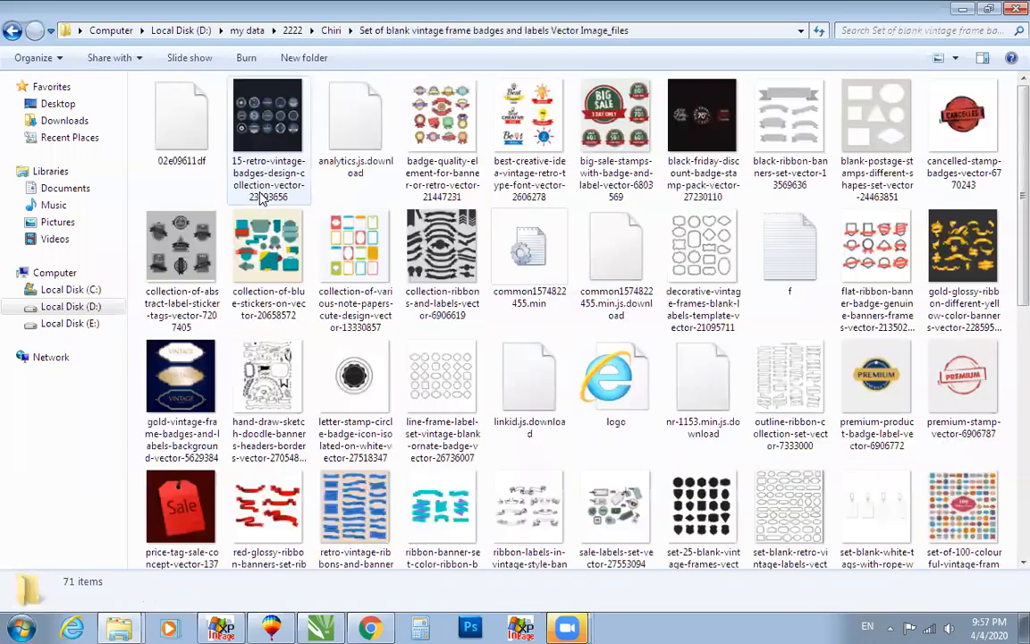
double_click(266, 250)
left_click(553, 591)
left_click(552, 592)
left_click(552, 591)
left_click(552, 591)
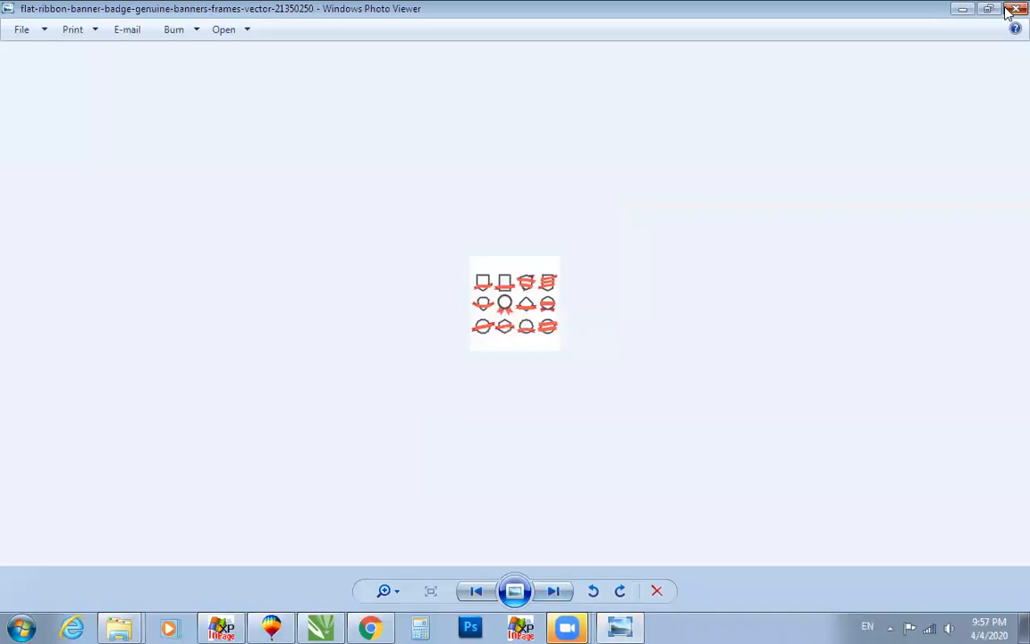
left_click(1015, 9)
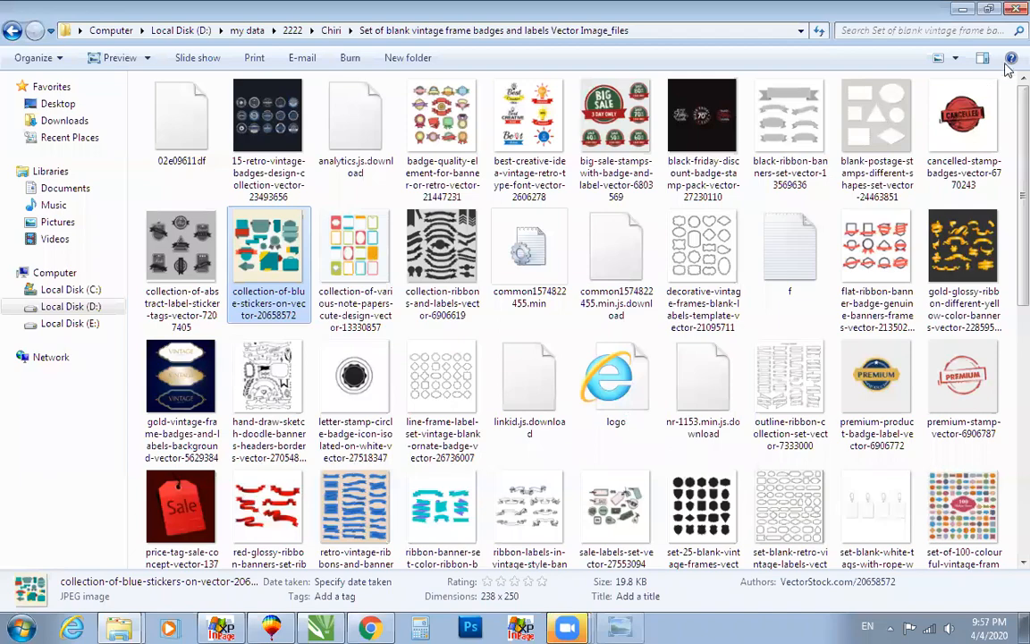
Switch back to CorelDRAW, reduce the rectangle's corner chamfer to about 0.009 inches, and delete the rectangle
left_click(372, 628)
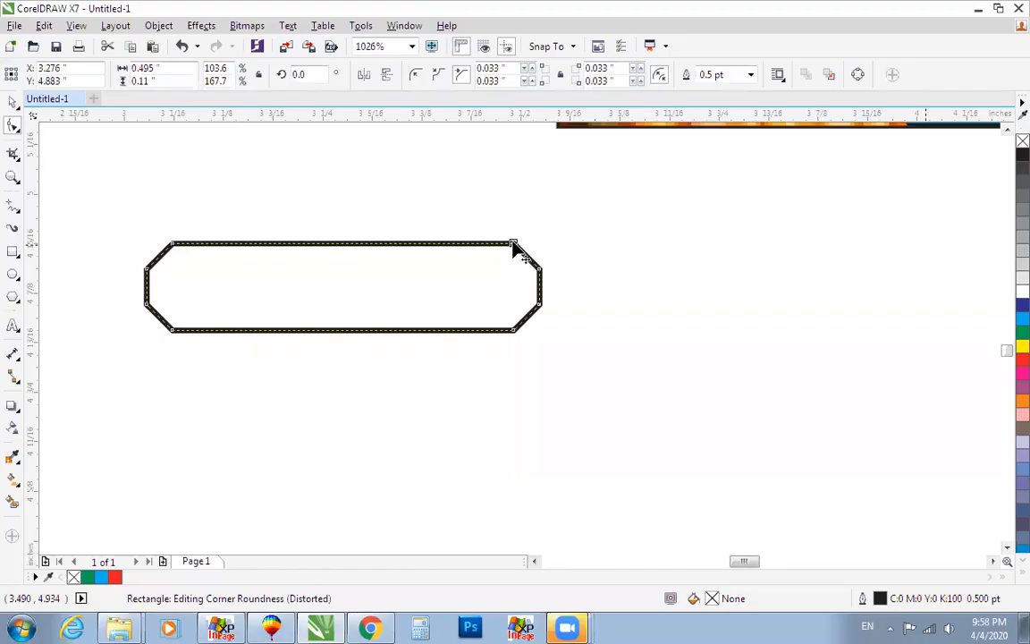
left_click_drag(518, 246, 536, 251)
key("space")
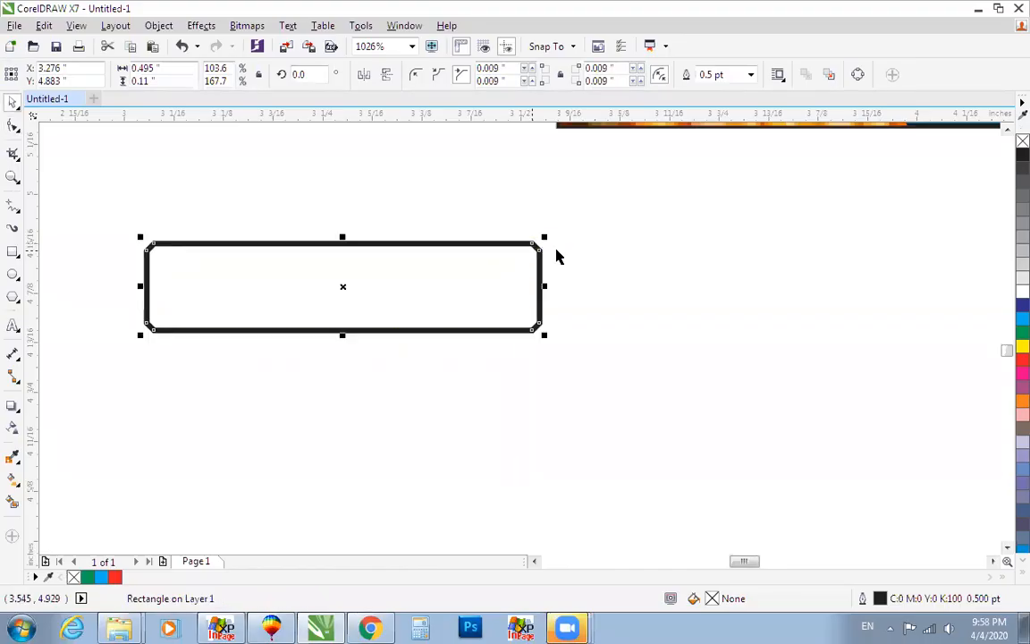
key("Delete")
Draw a rectangle about 0.357 by 0.157 inches in the empty area below the card
left_click(13, 251)
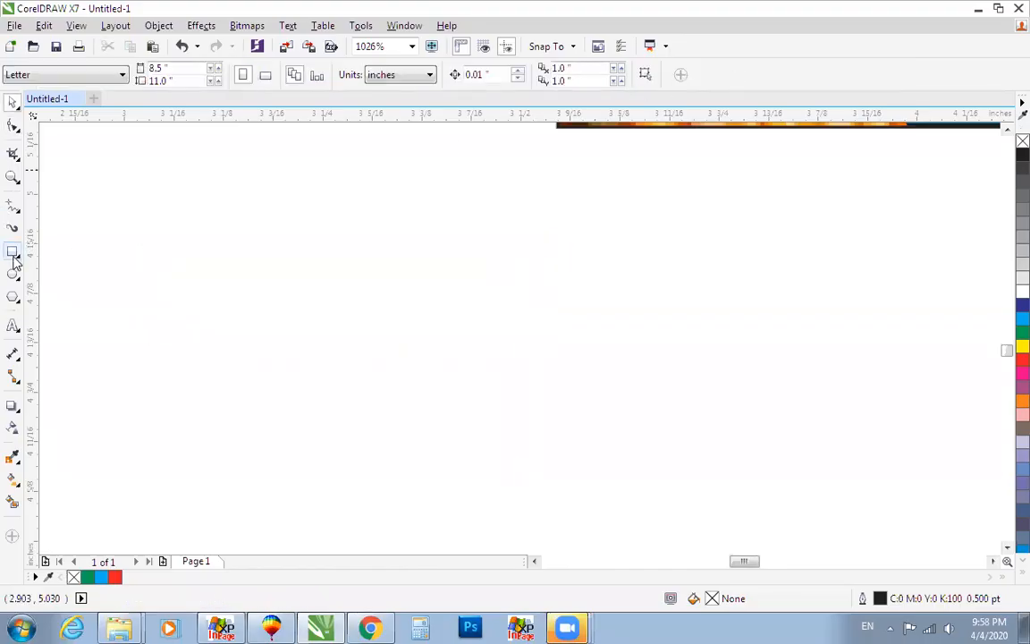
left_click_drag(264, 281, 301, 309)
mouse_move(386, 348)
left_mouse_down()
mouse_move(555, 418)
mouse_move(549, 408)
left_mouse_up()
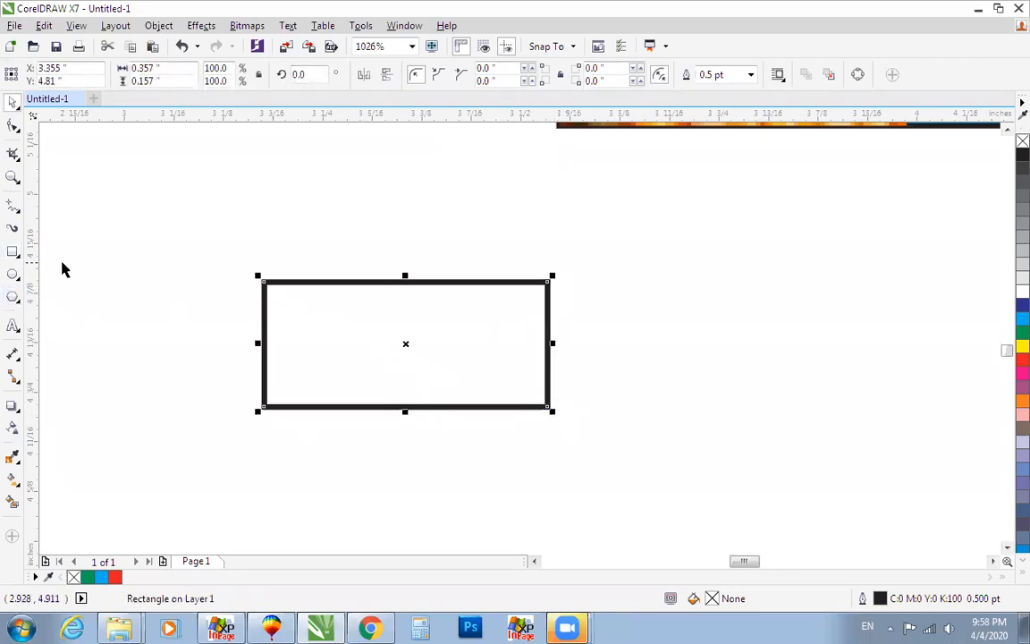
Make a concentric copy of the rectangle at about 53.6% scale and rotate it 90 degrees
left_click_drag(552, 281, 525, 315)
left_click(298, 74)
type("90")
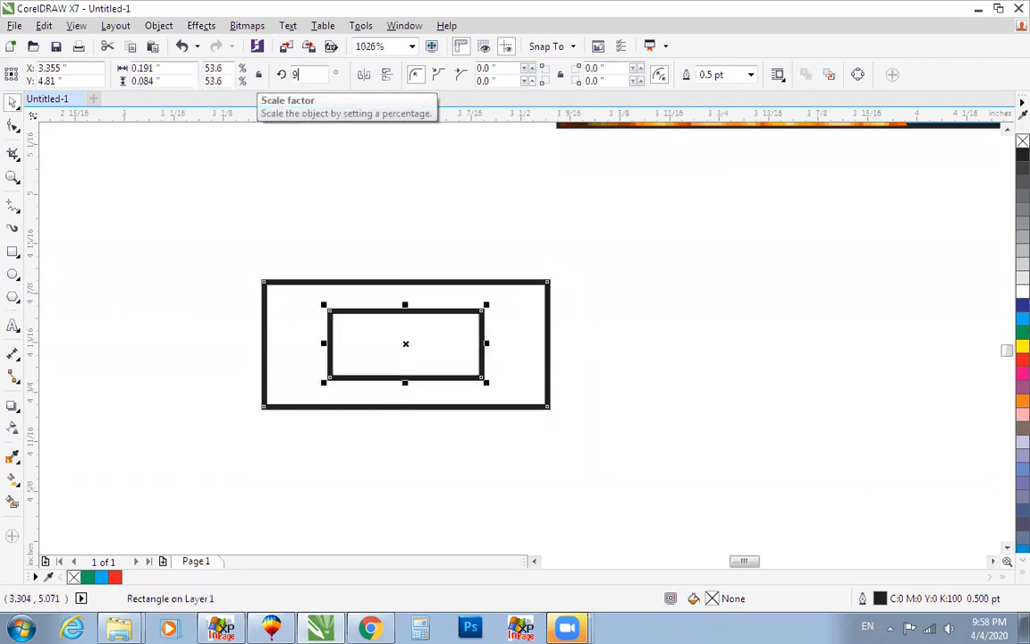
key("Return")
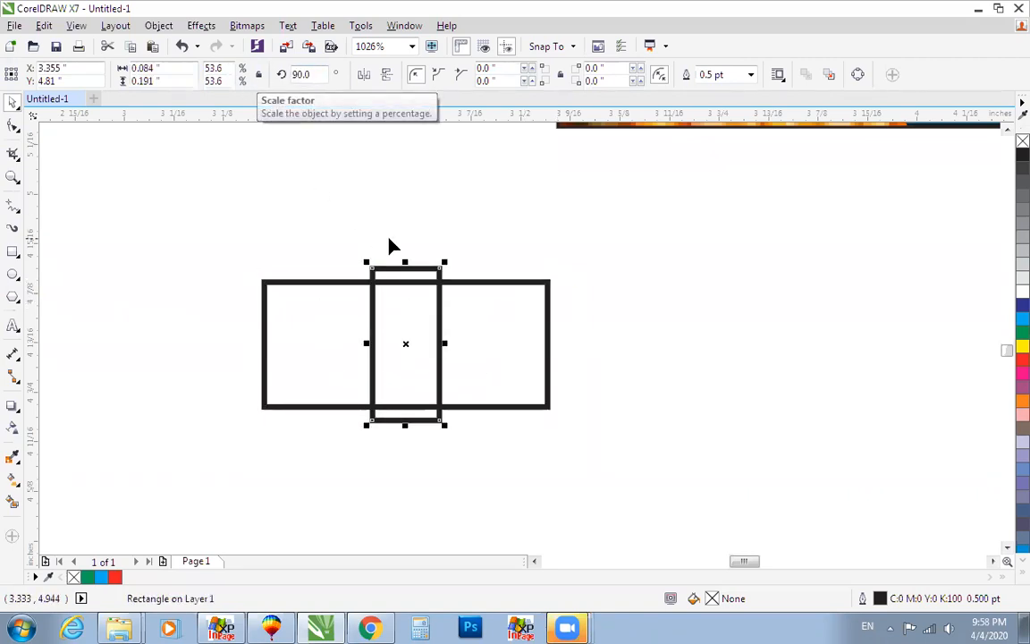
Round the upright rectangle's corners to about 0.023 inches and place a copy to its left, turned horizontal
key("F10")
left_click_drag(442, 270, 427, 284)
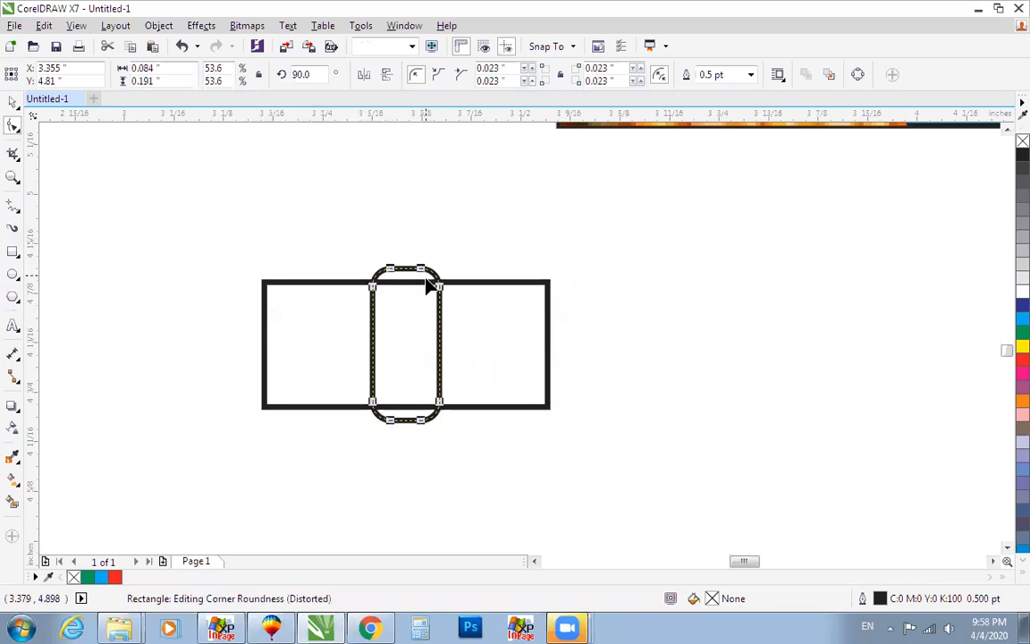
key("space")
left_click_drag(405, 341, 322, 341)
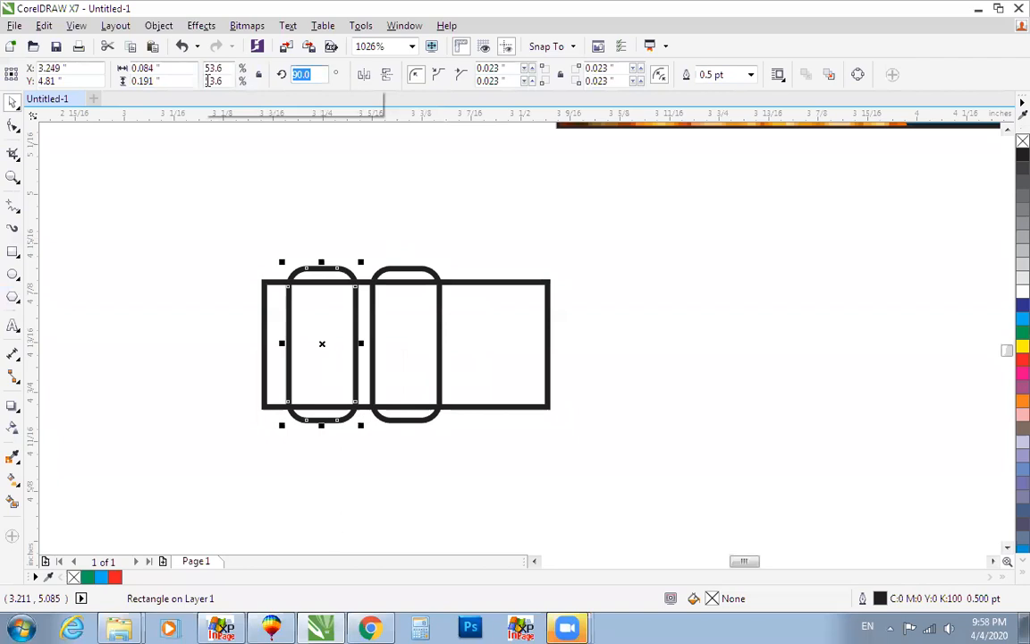
key("Return")
Centre the horizontal rounded copy on the large rectangle and enlarge it from its centre to about 0.097 inches high
left_click(478, 284)
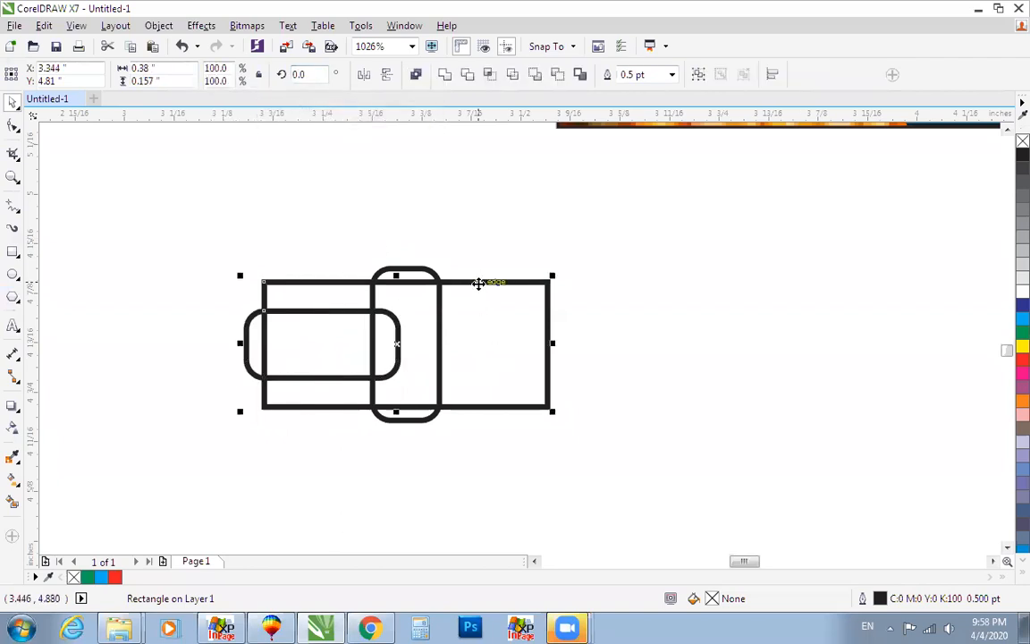
key("c")
left_click(481, 325)
left_click_drag(486, 383, 498, 406)
Convert the horizontal rounded rectangle to curves and move its right-end nodes outward until it is about 0.356 inches wide
key("ctrl+q")
key("F10")
left_click_drag(452, 435, 548, 258)
left_click_drag(471, 383, 579, 385)
key("space")
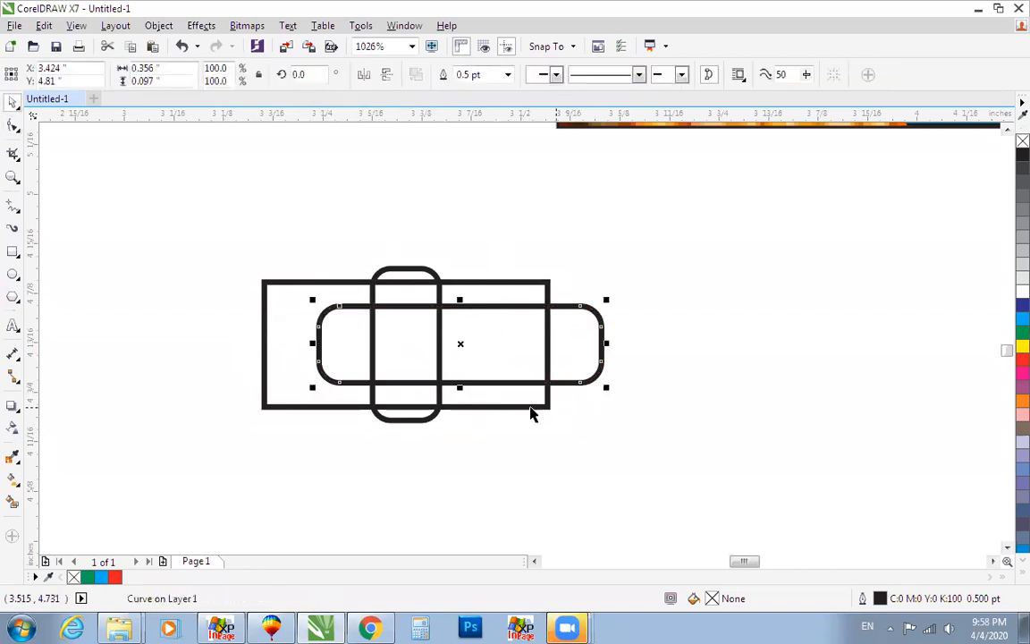
Centre the rounded shape on the large rectangle and extend its right-end nodes to a width of about 0.431 inches
left_click(531, 408, "shift")
key("c")
left_click(653, 315)
left_click(525, 394)
key("F10")
left_click_drag(492, 276, 591, 432)
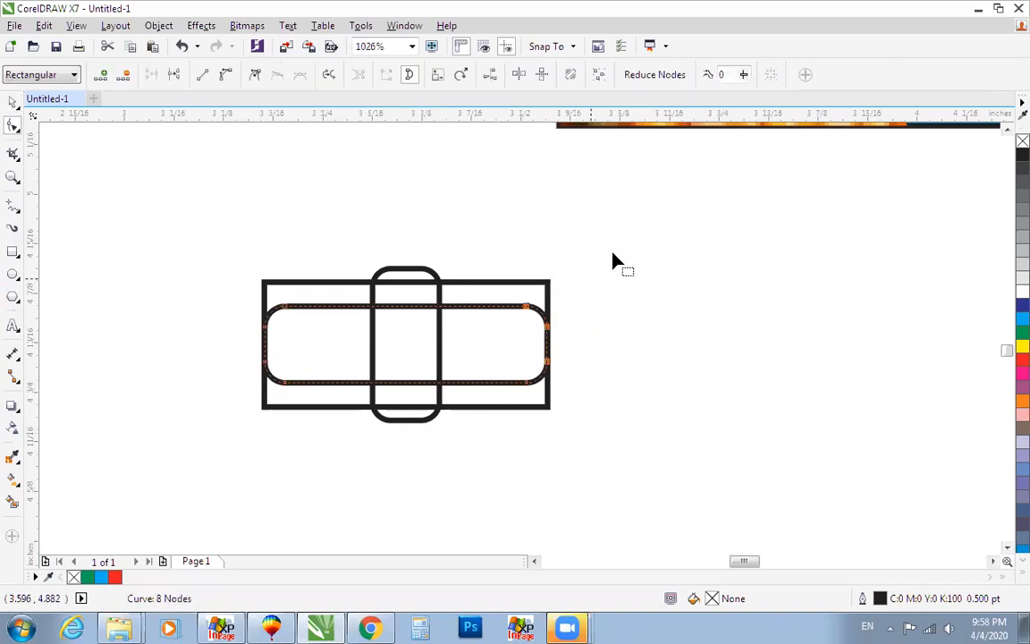
left_click_drag(537, 380, 609, 384)
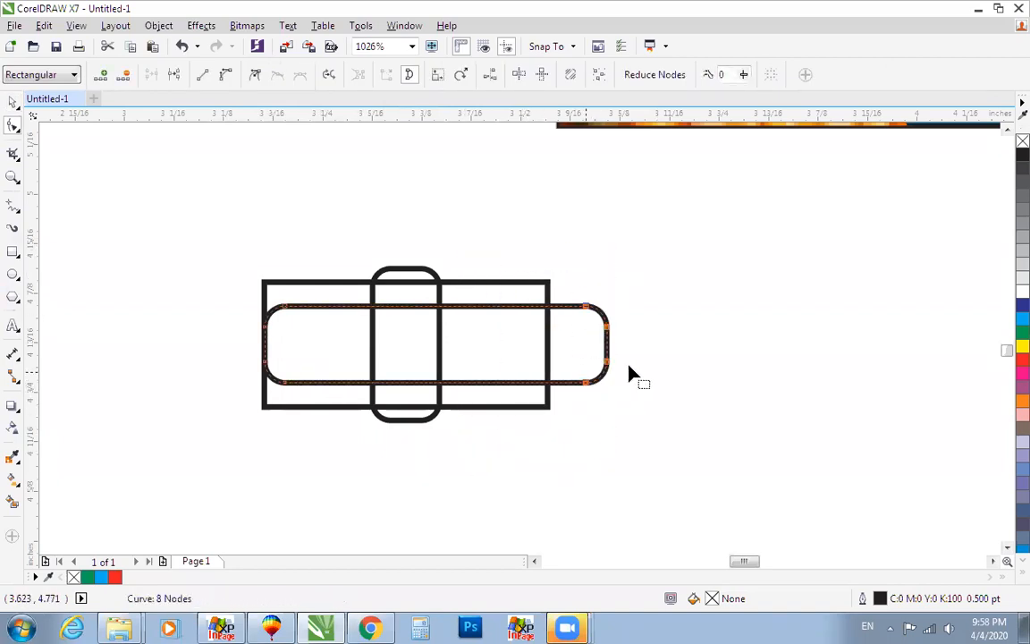
key("space")
left_click(543, 283, "shift")
key("t")
key("Escape")
key("ctrl+a")
key("e")
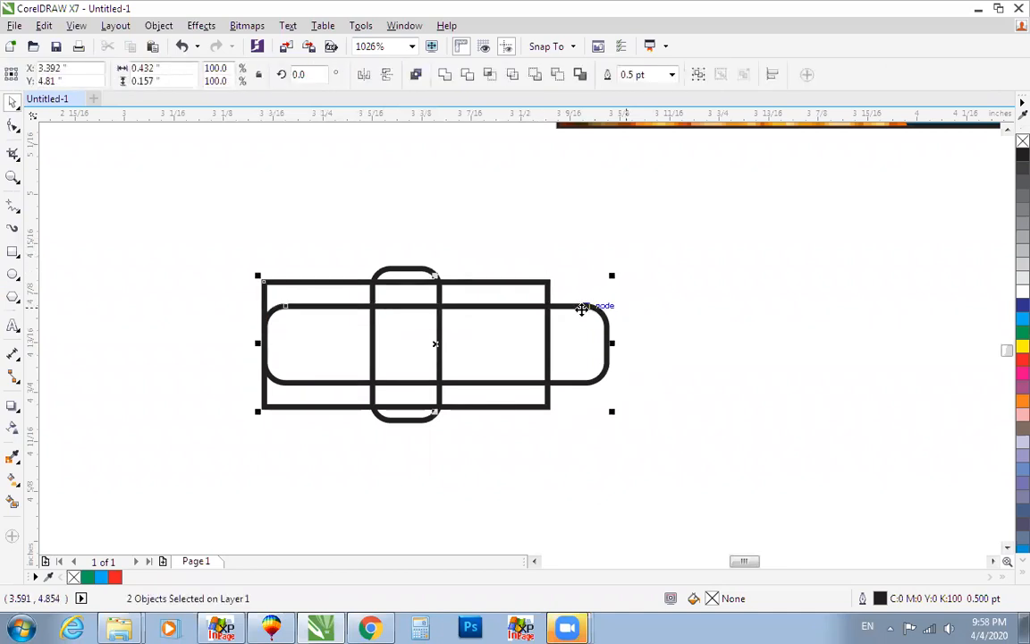
key("Escape")
Centre the widened rounded shape horizontally on the large rectangle
left_click(565, 305)
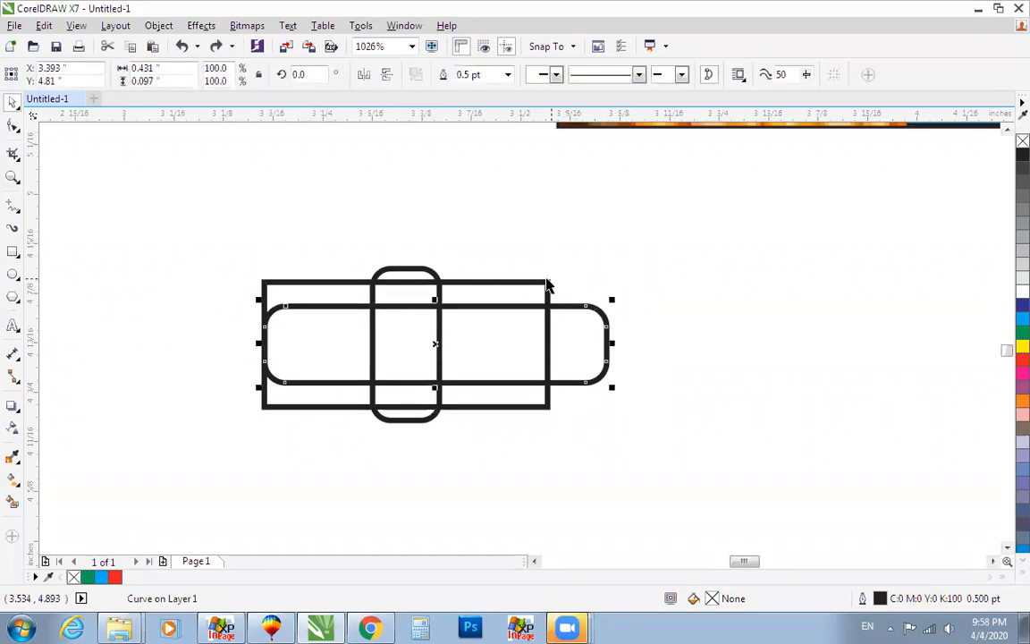
left_click(548, 283, "shift")
key("c")
key("Escape")
Weld the large rectangle and the two rounded shapes into a single badge outline
left_click_drag(641, 225, 219, 468)
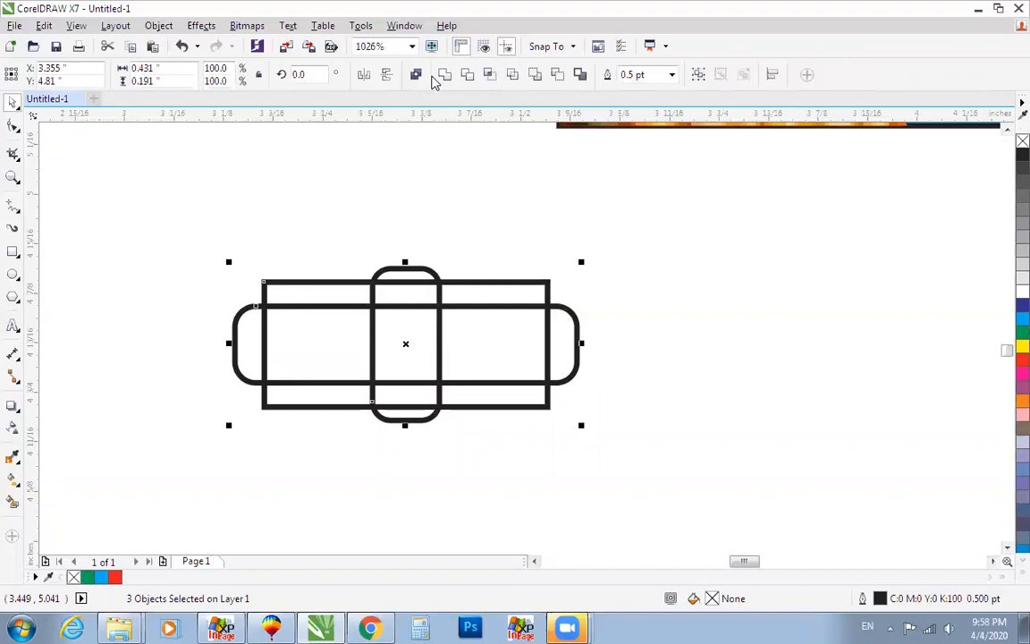
left_click(446, 75)
left_click(464, 227)
scroll(464, 220, "down", 1)
key("F2")
left_click_drag(287, 204, 542, 389)
scroll(557, 407, "down", 1)
key("F2")
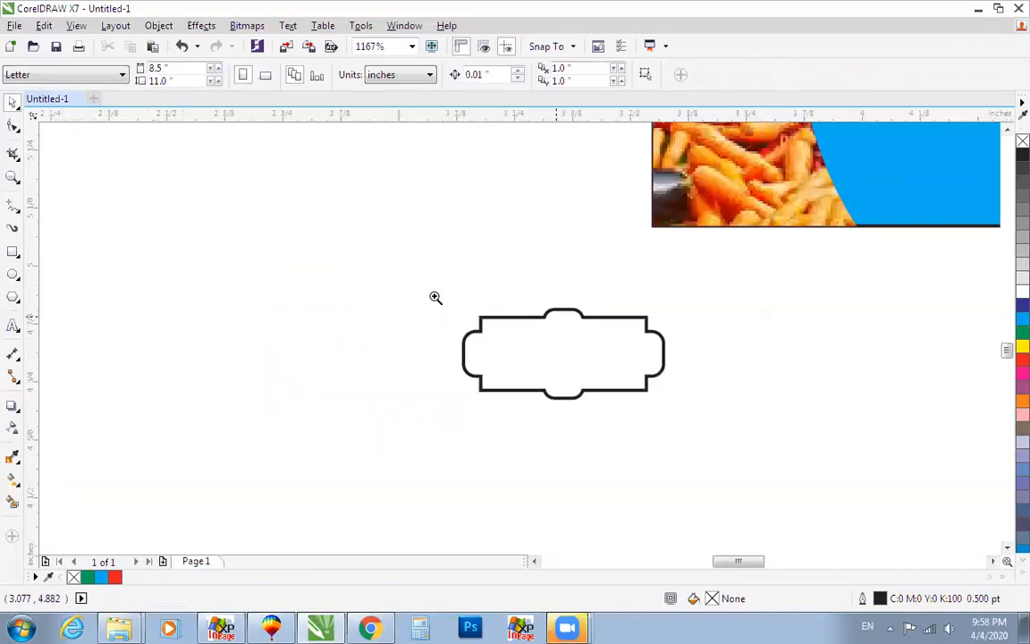
left_click_drag(437, 284, 777, 422)
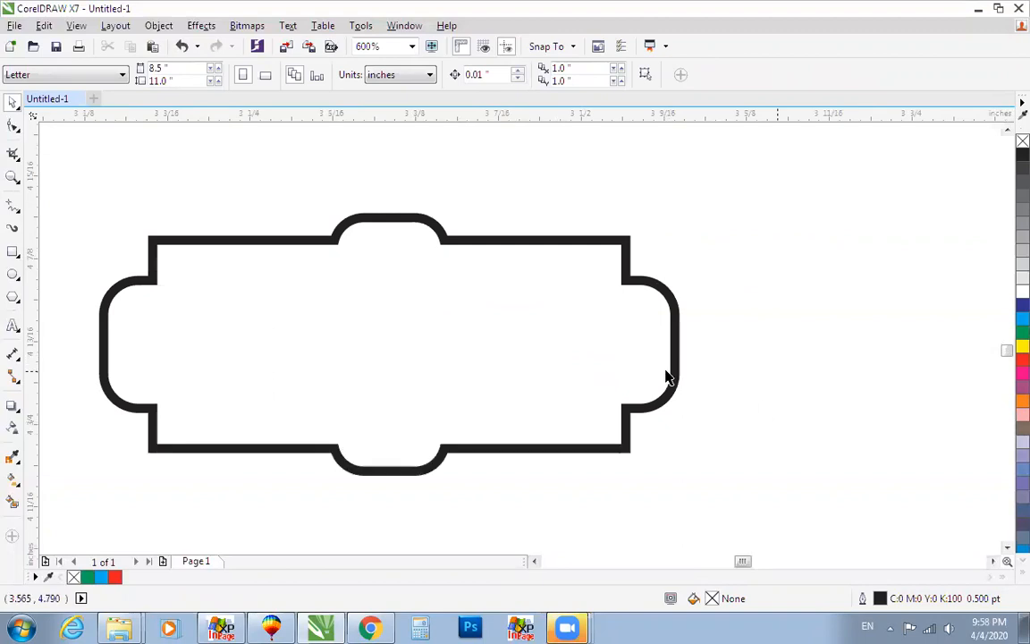